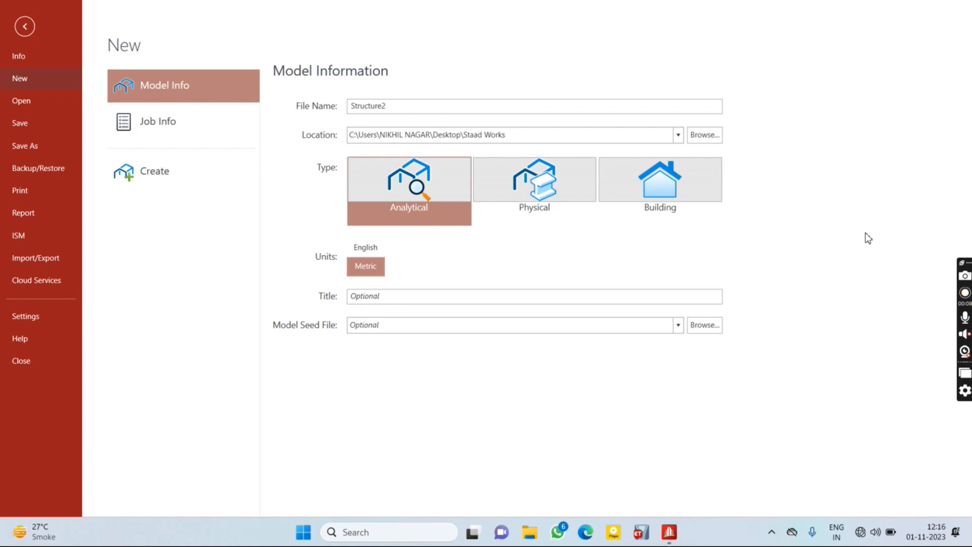
- Create a metric analytical model with the file name "Slab Design in RCDC 1"
drag(441, 106, 343, 95)
key(Caps_Lock)
text(Slab Design in RCDC)
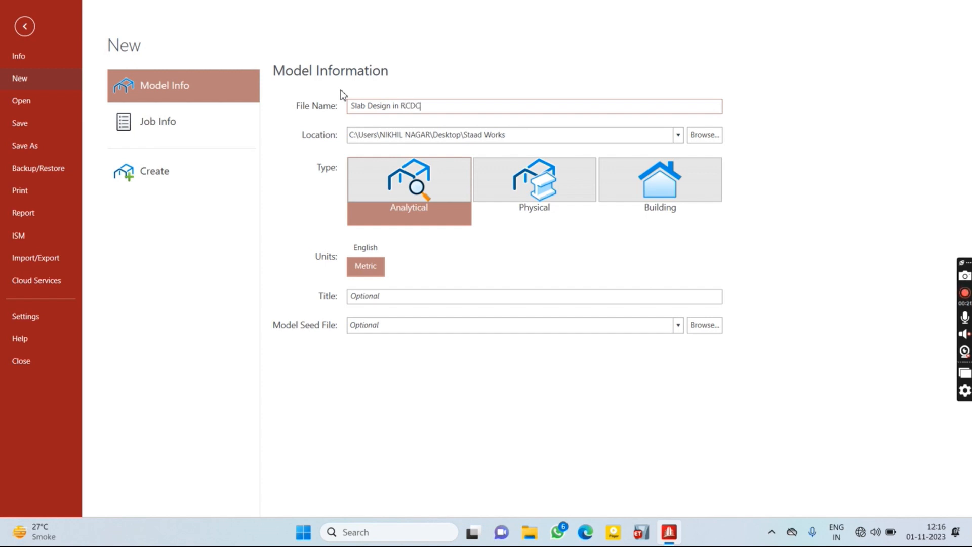
click(186, 172)
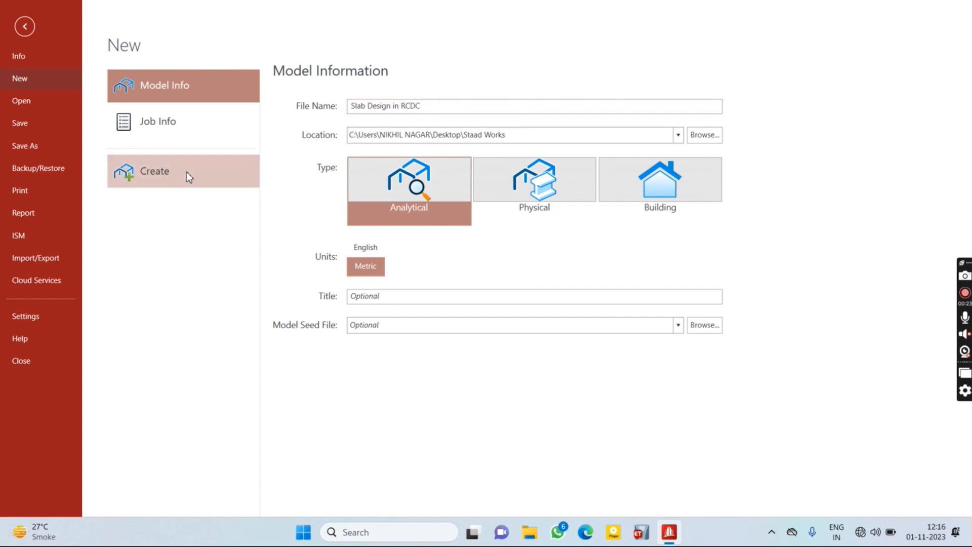
click(607, 284)
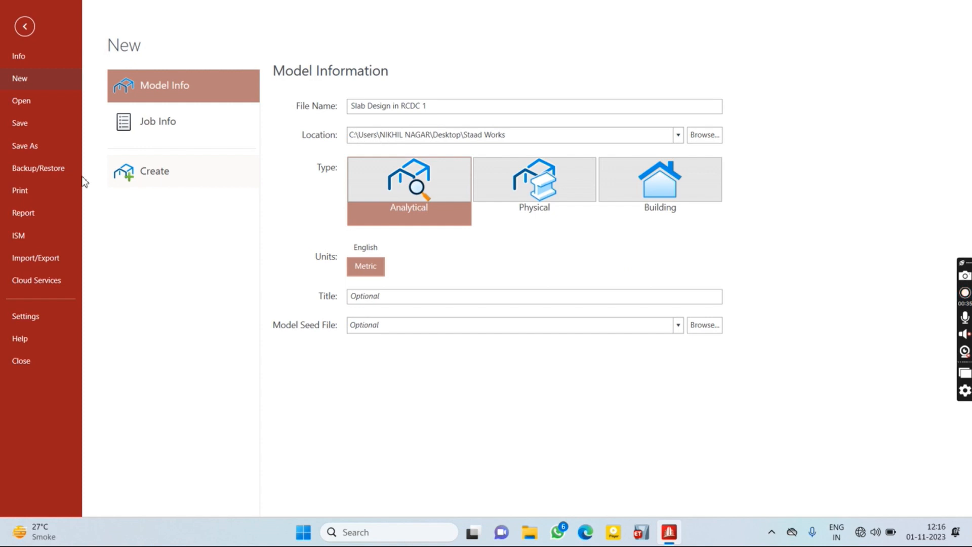
click(147, 180)
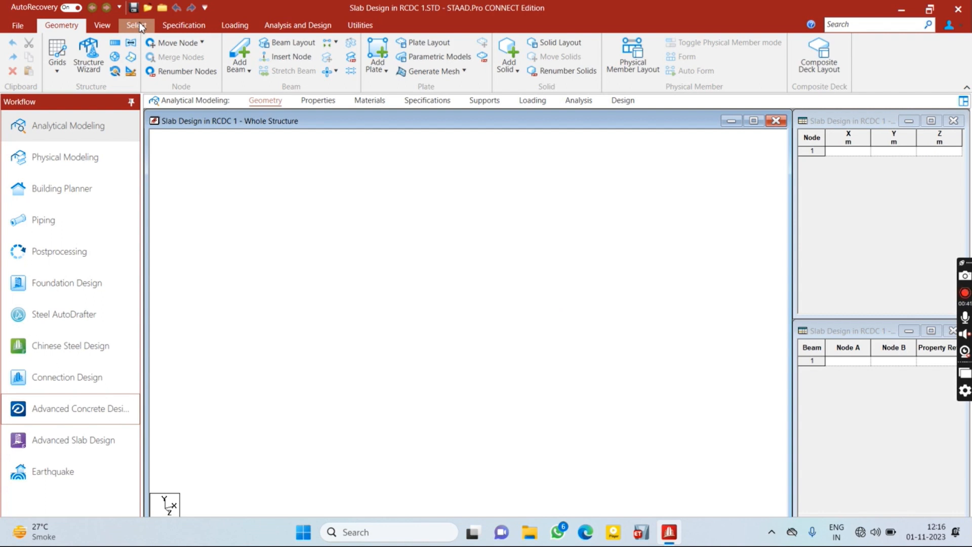
- Open the Structure Wizard and set its length units to meters
click(91, 54)
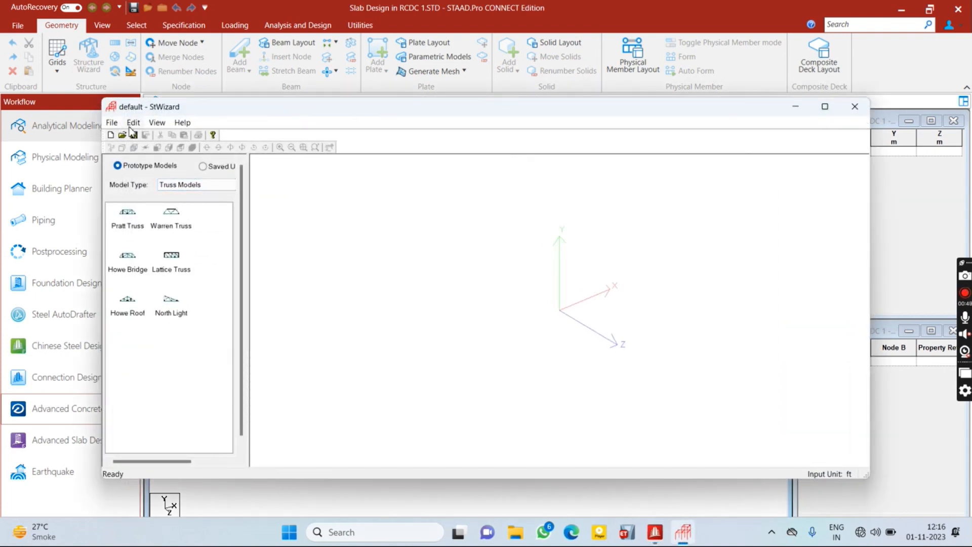
click(112, 122)
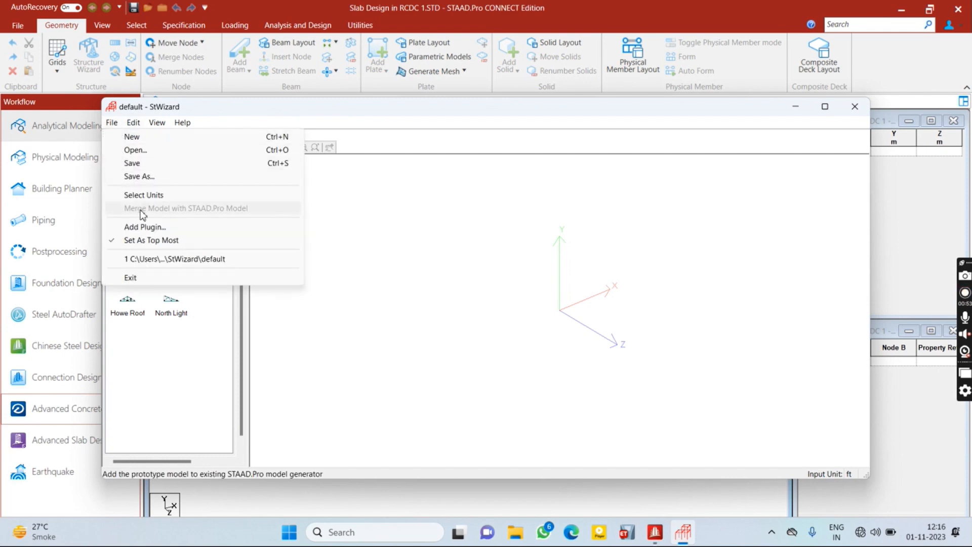
click(141, 195)
click(494, 283)
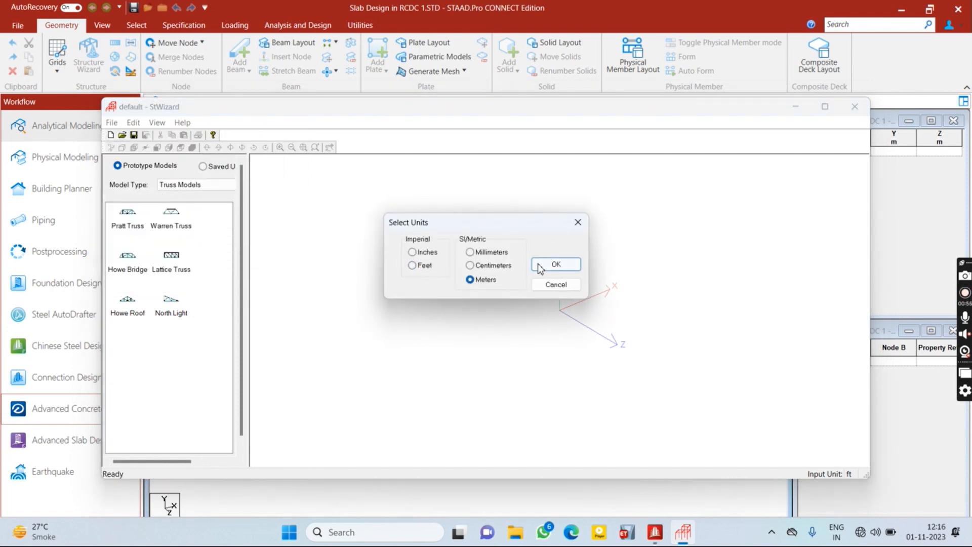
click(555, 263)
- Start a Bay Frame from the frame models with one bay in each direction, length 3 m, height 4 m and width 3 m
click(167, 187)
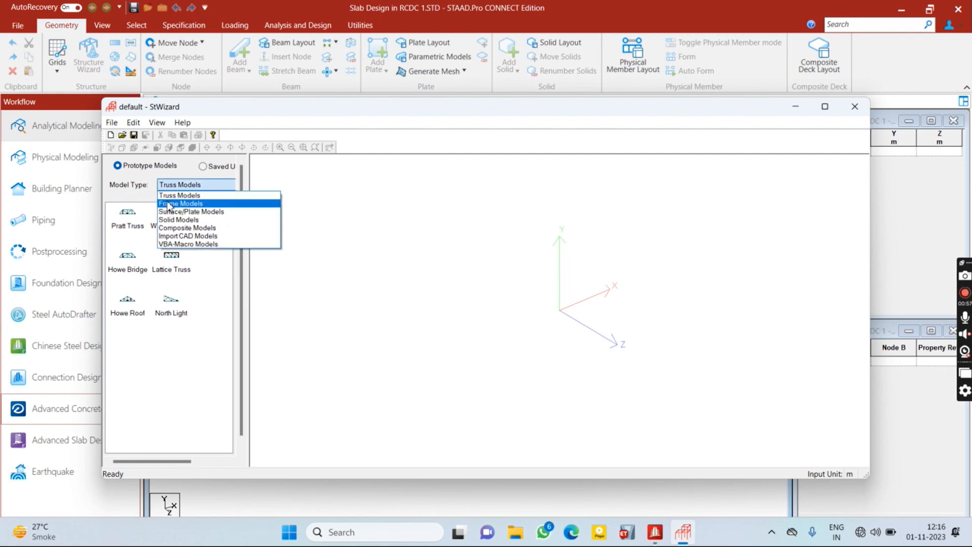
click(181, 203)
double_click(127, 213)
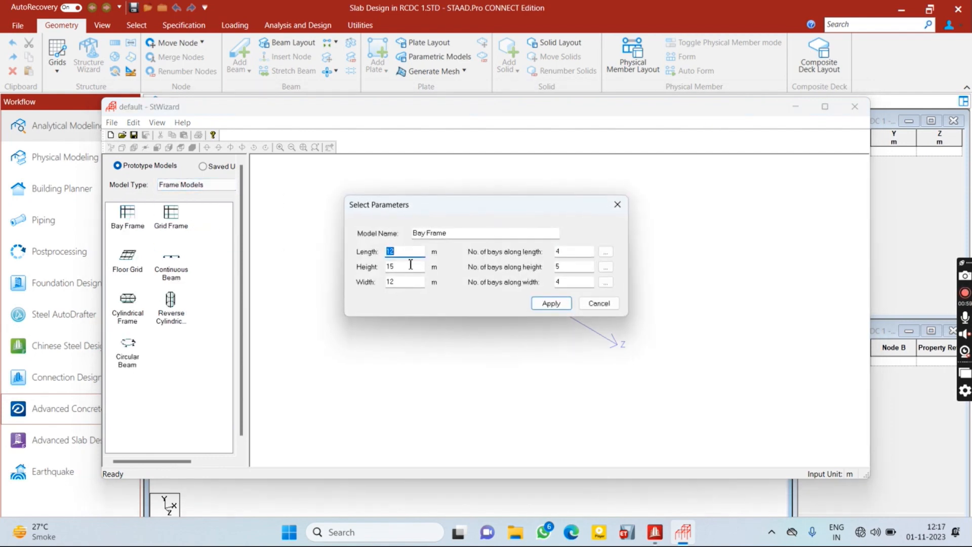
key(Tab)
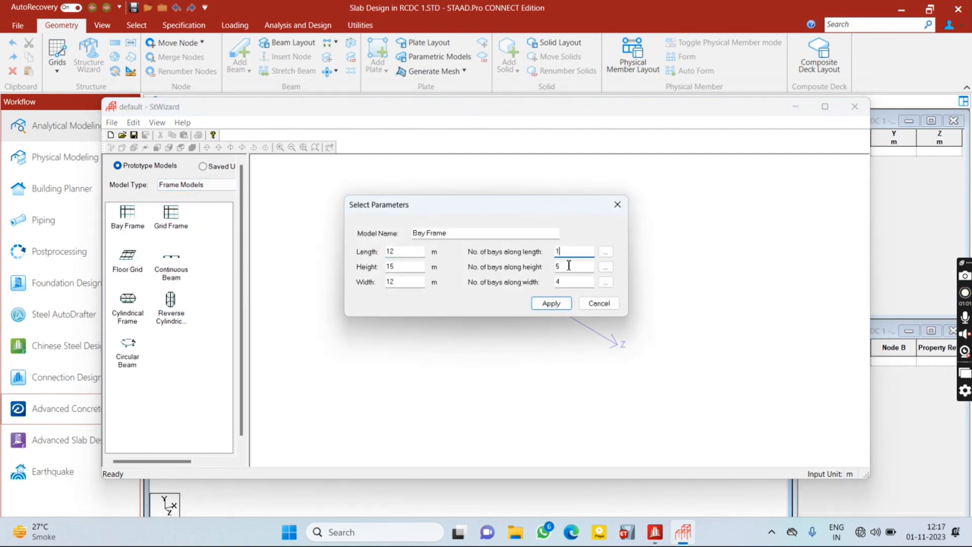
drag(578, 284, 525, 269)
text(11)
drag(417, 251, 337, 242)
text(3)
drag(402, 267, 387, 281)
text(43)
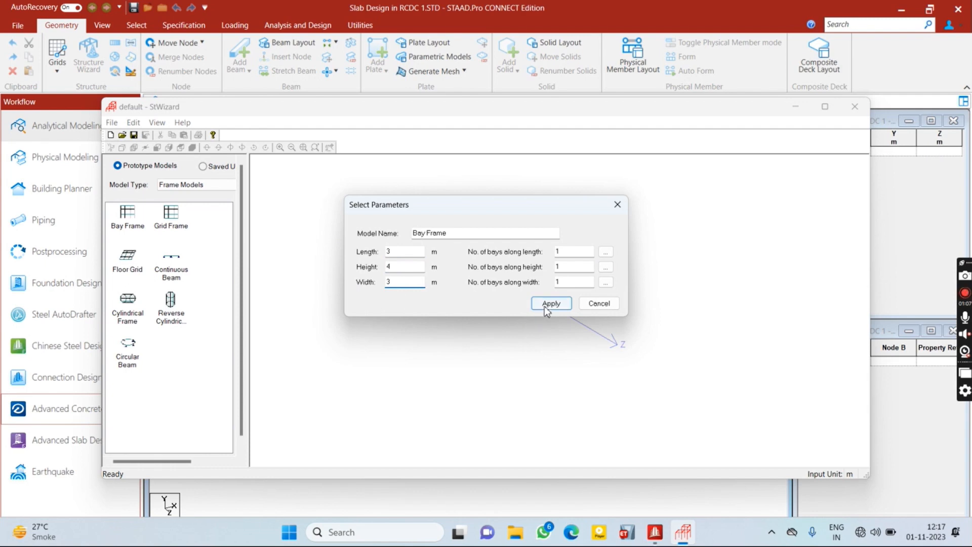
- Set the bay frame's height to 5 m and its width to 4 m
click(393, 267)
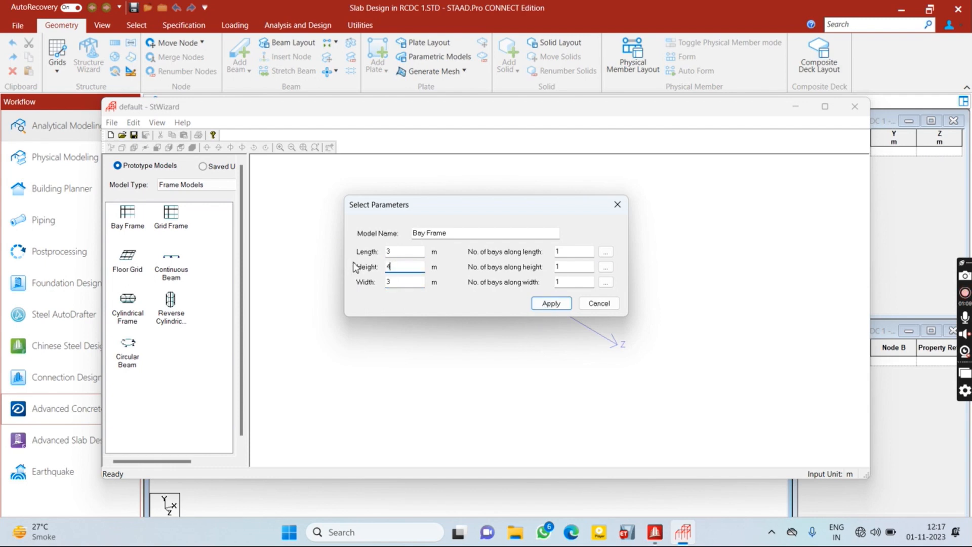
drag(392, 282, 330, 279)
drag(403, 266, 386, 266)
text(6)
key(BackSpace)
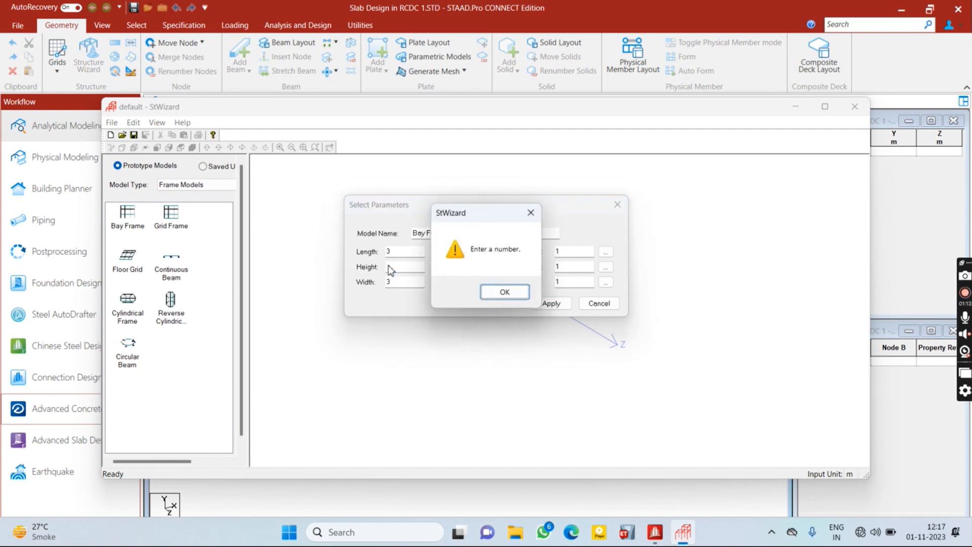
click(488, 292)
text(5)
drag(402, 282, 329, 275)
text(4)
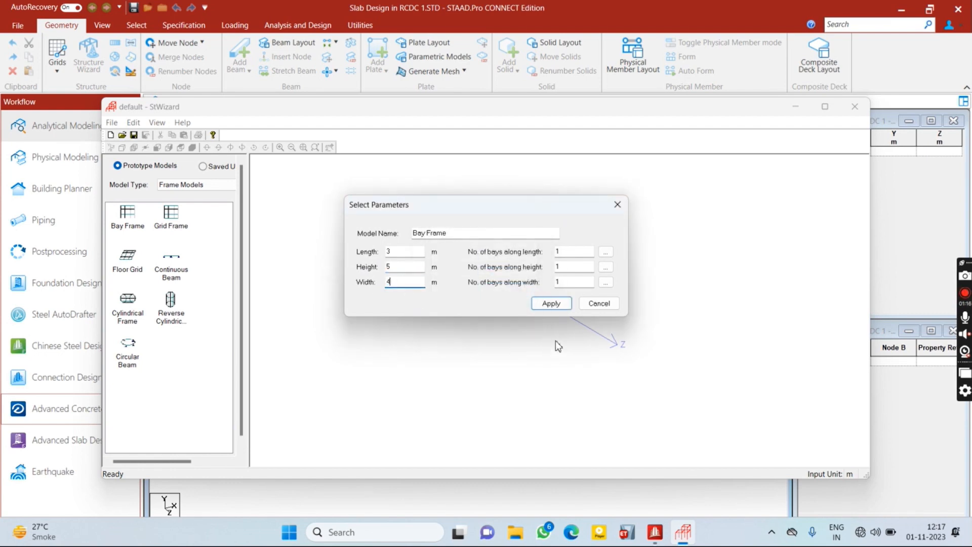
- Apply the bay frame parameters and transfer the frame into the model with X, Y and Z offsets of 0
click(551, 302)
click(849, 113)
click(527, 294)
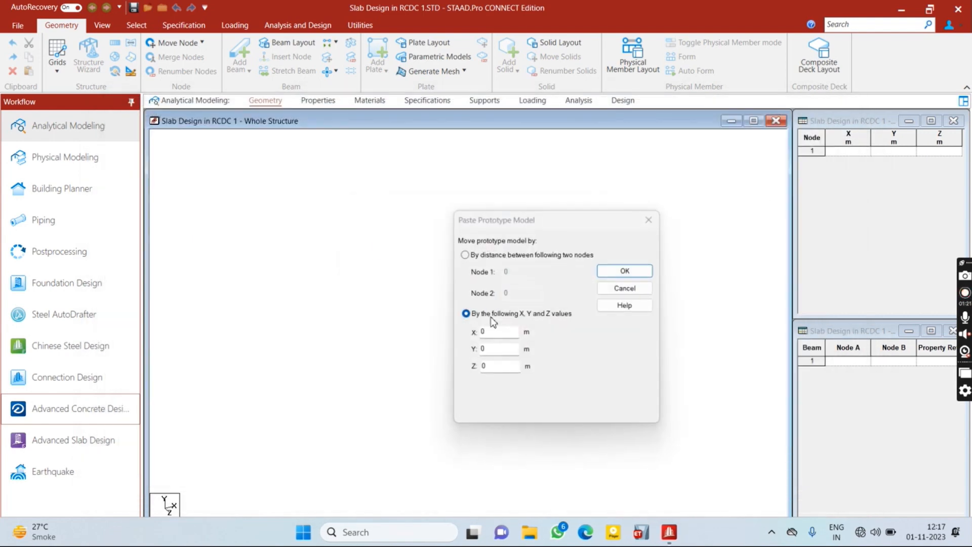
click(623, 272)
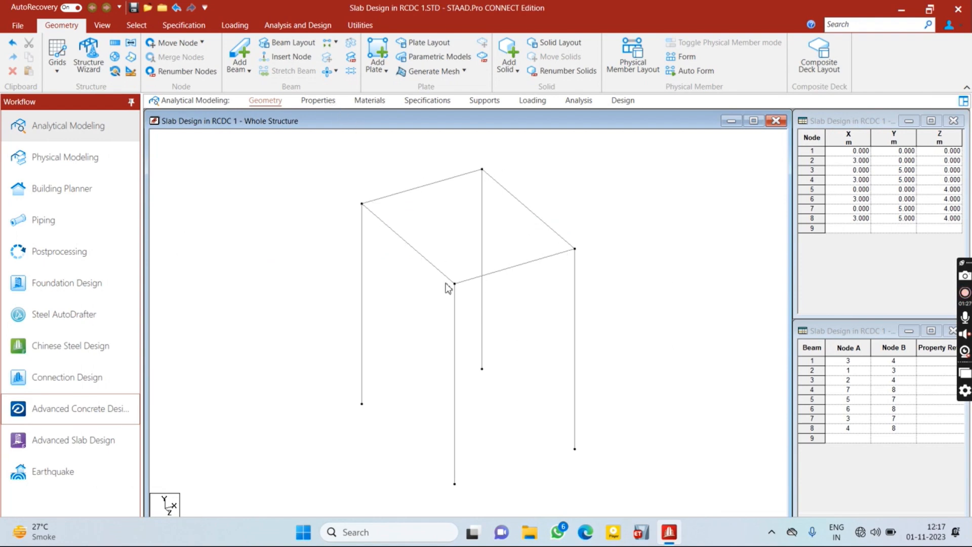
- Define a rectangular CONCRETE section property with YD 0.35 m and ZD 0.35 m
click(325, 102)
click(265, 103)
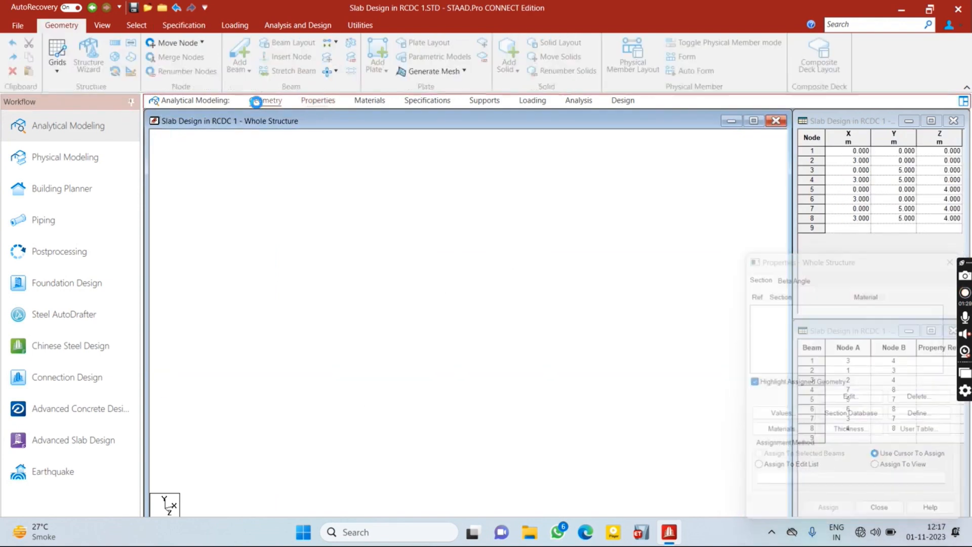
click(318, 101)
click(919, 413)
click(373, 225)
click(610, 282)
text(.35)
key(Tab)
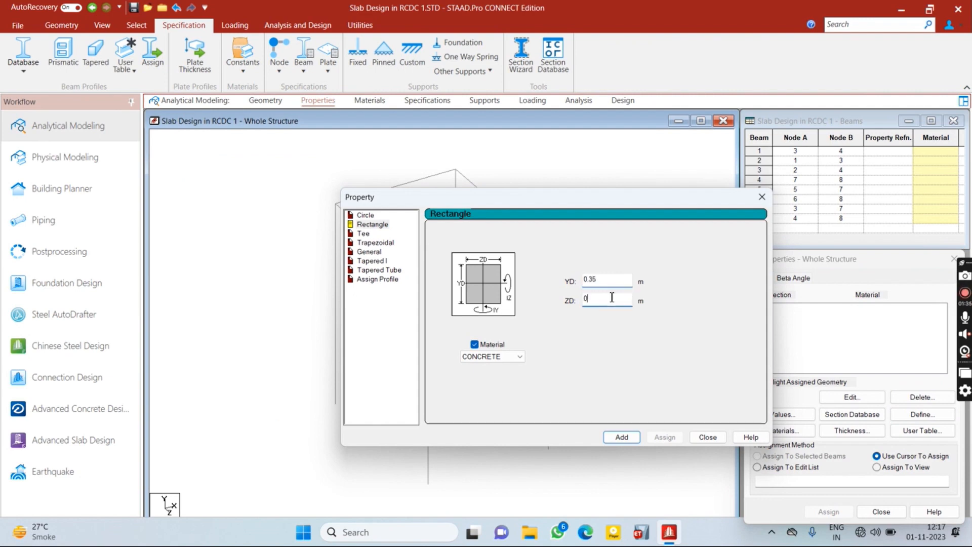
text(.35)
key(Return)
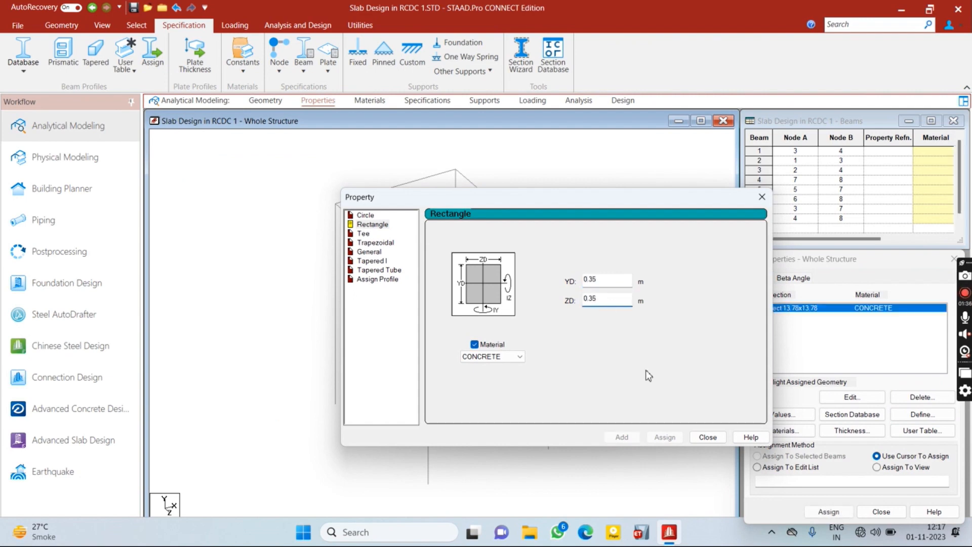
click(704, 437)
- Assign the rectangular concrete section to all members in the view
click(897, 467)
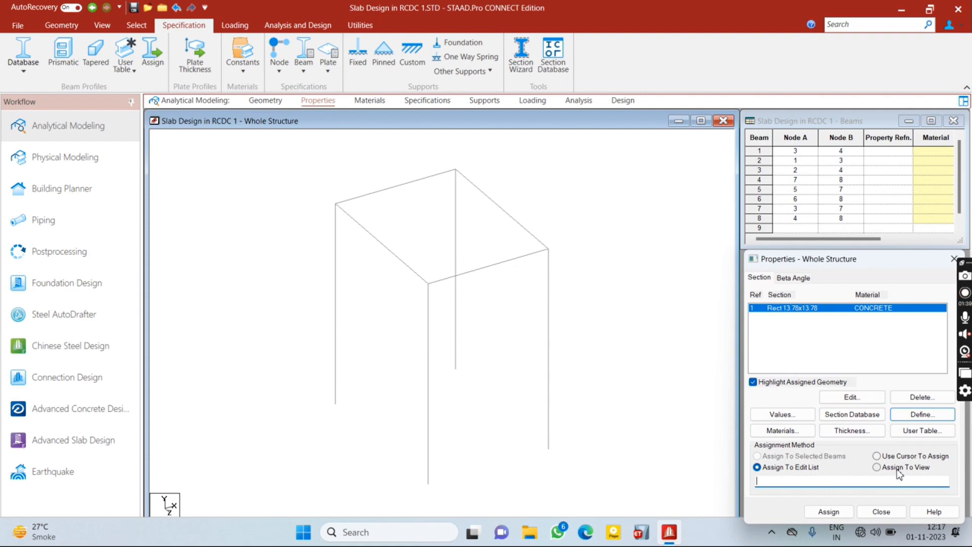
click(828, 511)
key(Return)
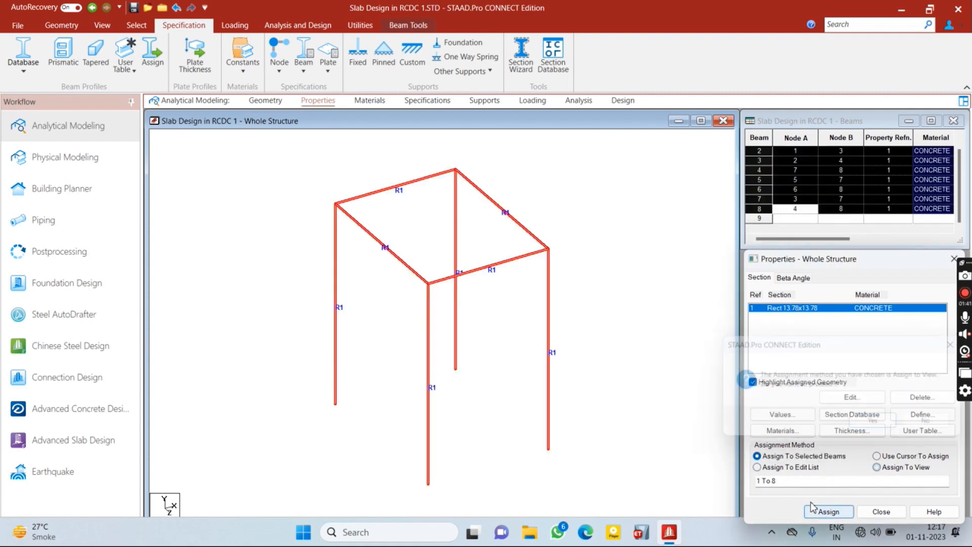
- Set the compressive strength (Fcu) of the CONCRETE material to 3000 kN/m2
click(369, 100)
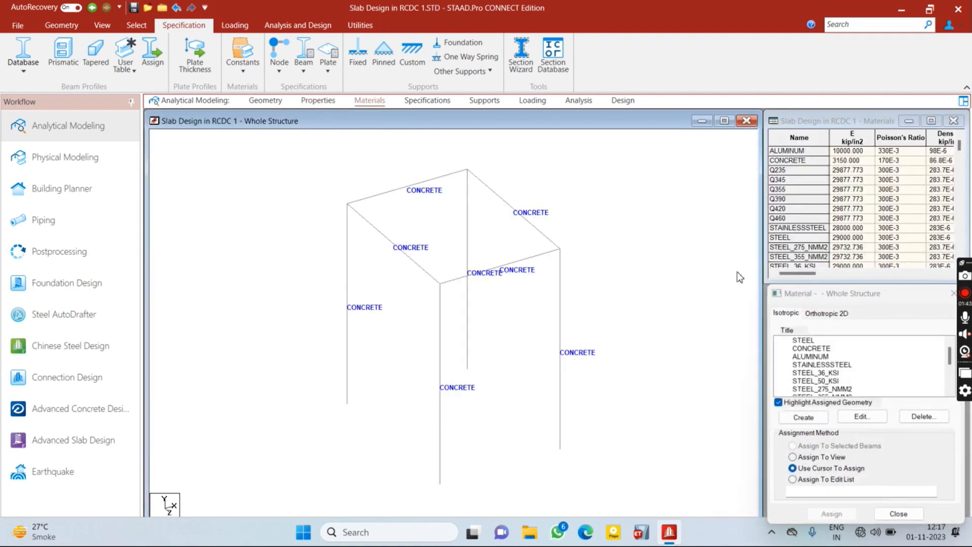
double_click(812, 348)
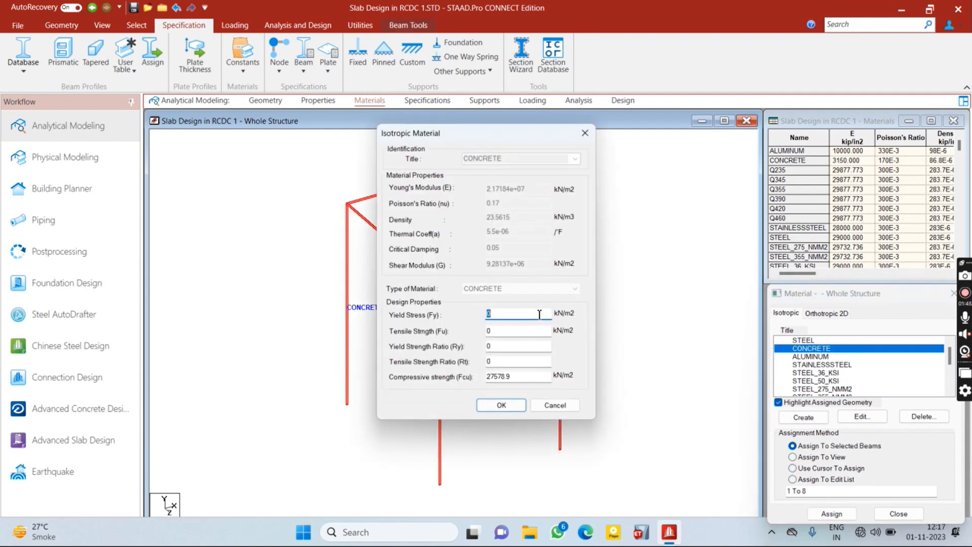
key(Tab)
key(Tab)
key(Tab)
key(Tab)
text(3150.)
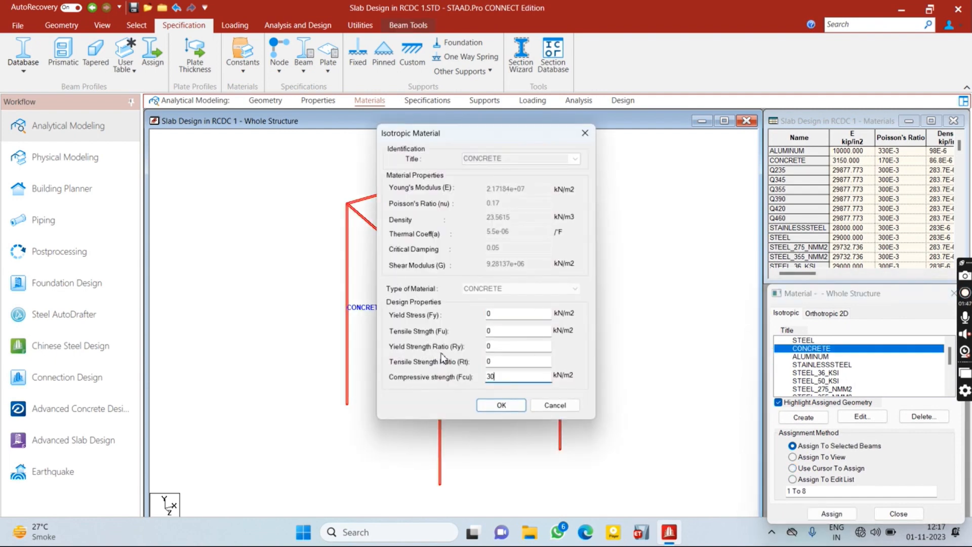
text(00)
key(Return)
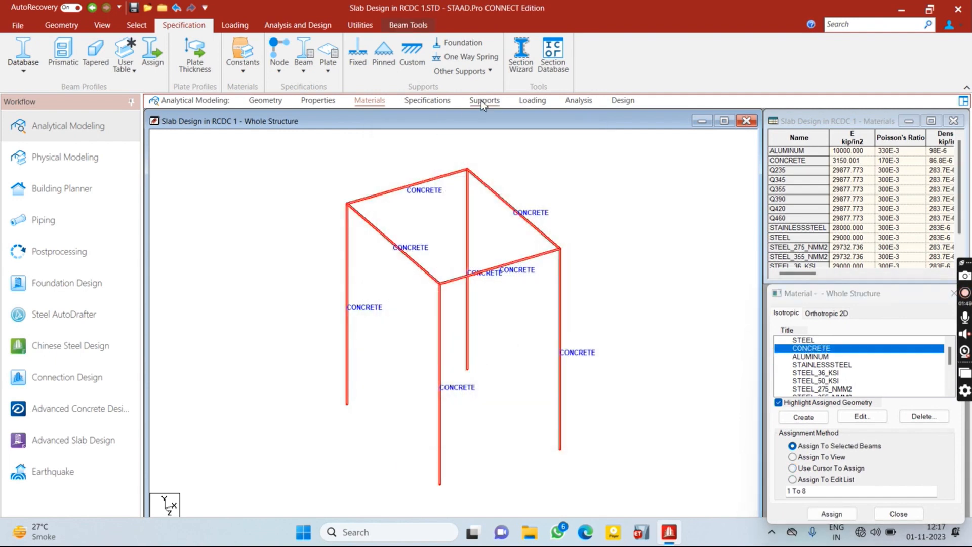
- Create a fixed support and assign it to the four nodes at the column bases
click(482, 100)
click(866, 420)
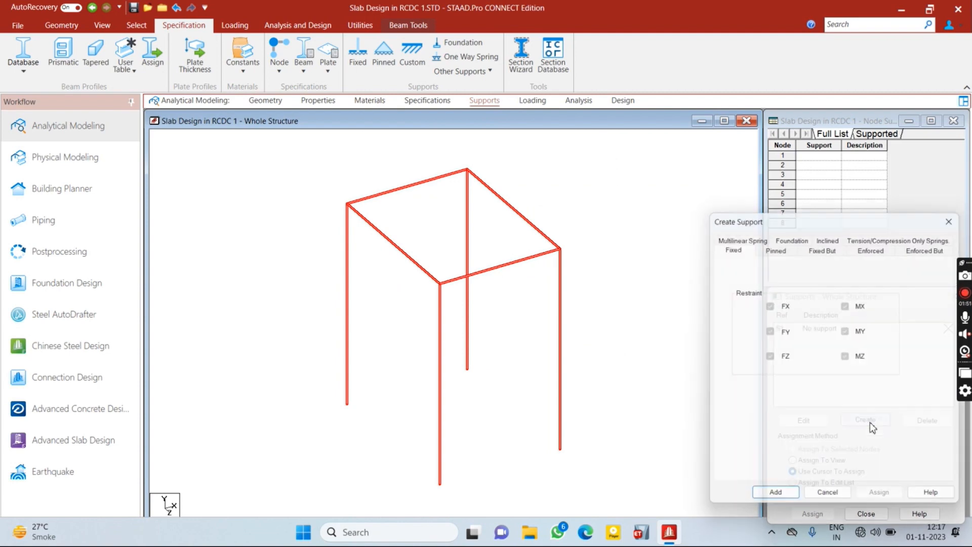
key(Return)
click(804, 339)
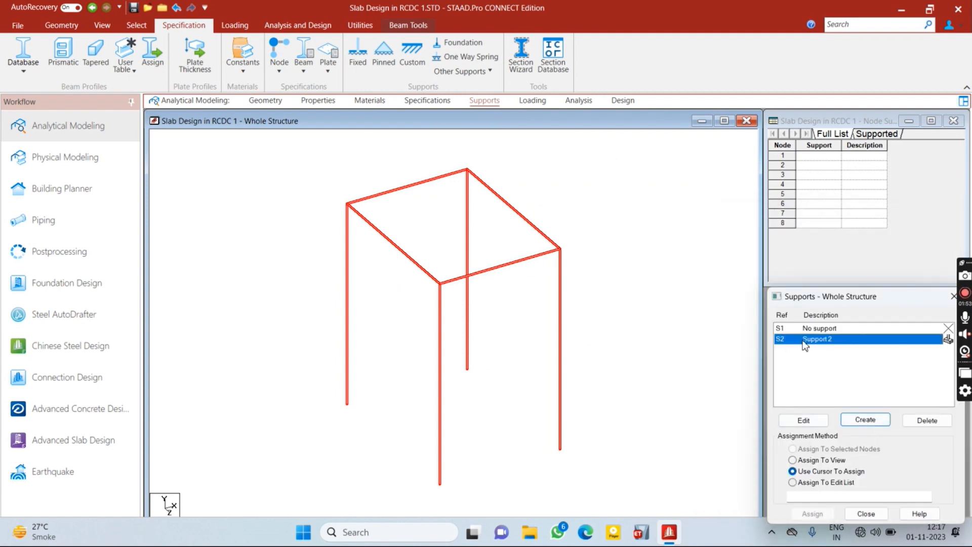
drag(549, 435, 635, 493)
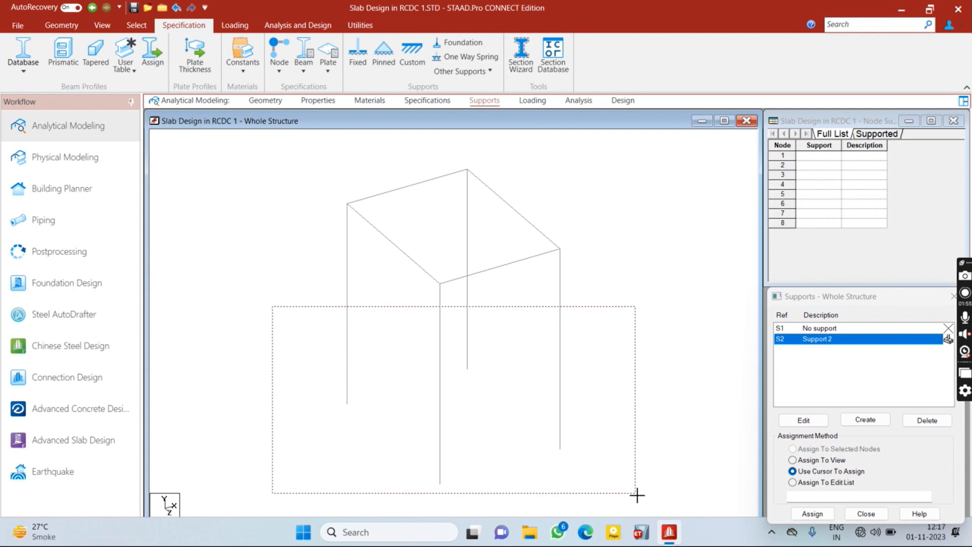
click(812, 513)
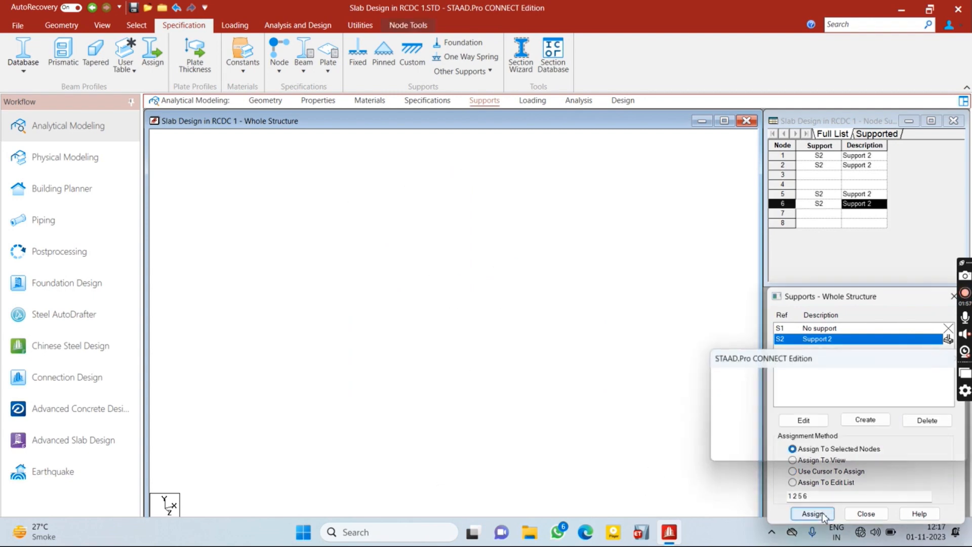
- Add a primary load case with loading type Dead, titled DL
click(526, 104)
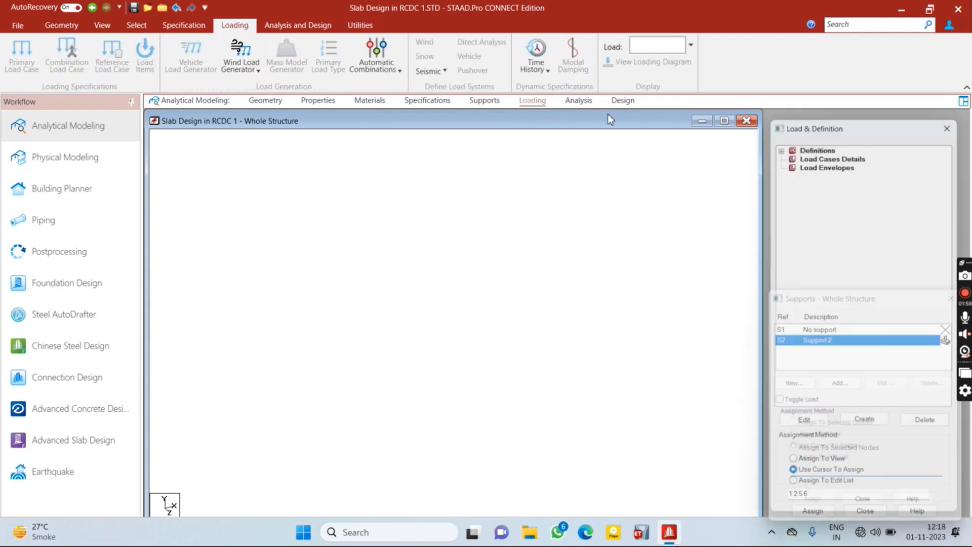
click(810, 152)
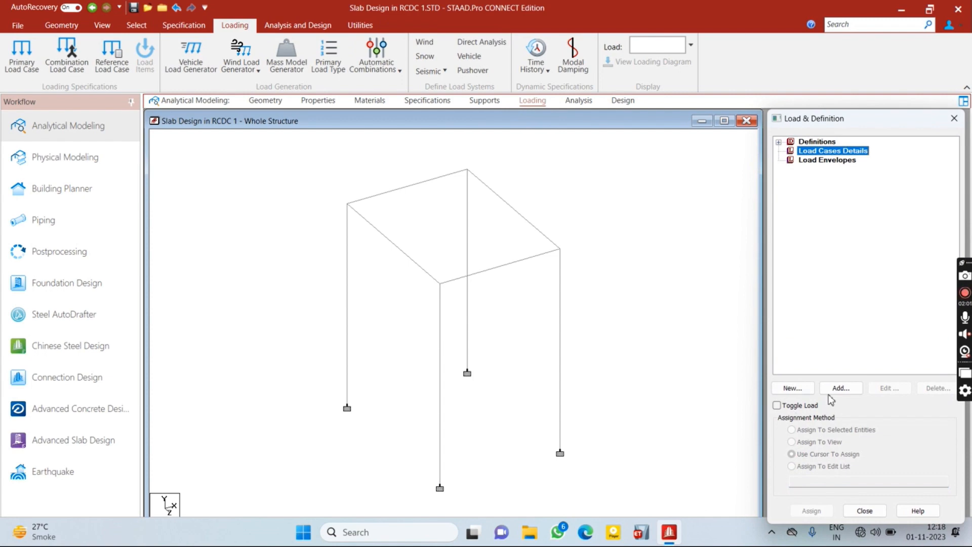
click(840, 388)
click(593, 210)
click(594, 221)
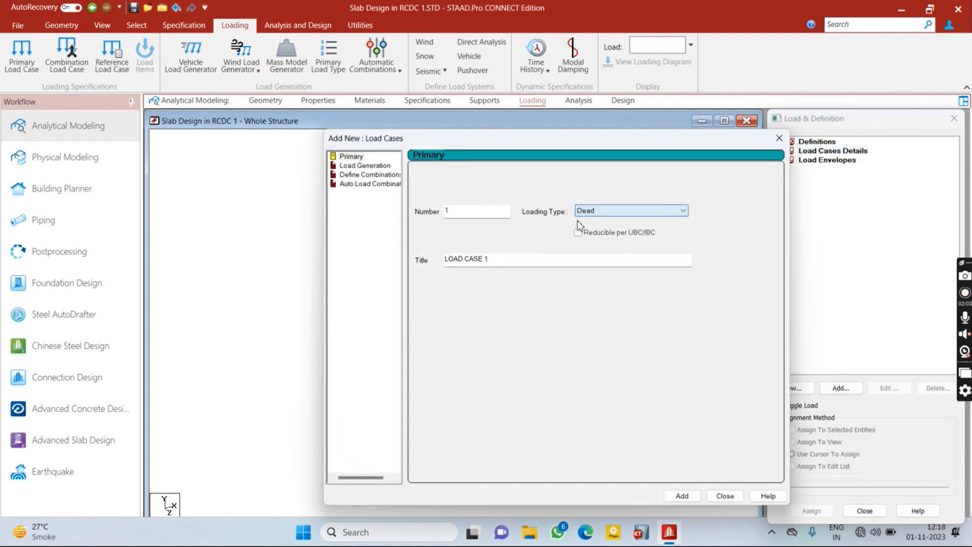
drag(536, 266, 438, 260)
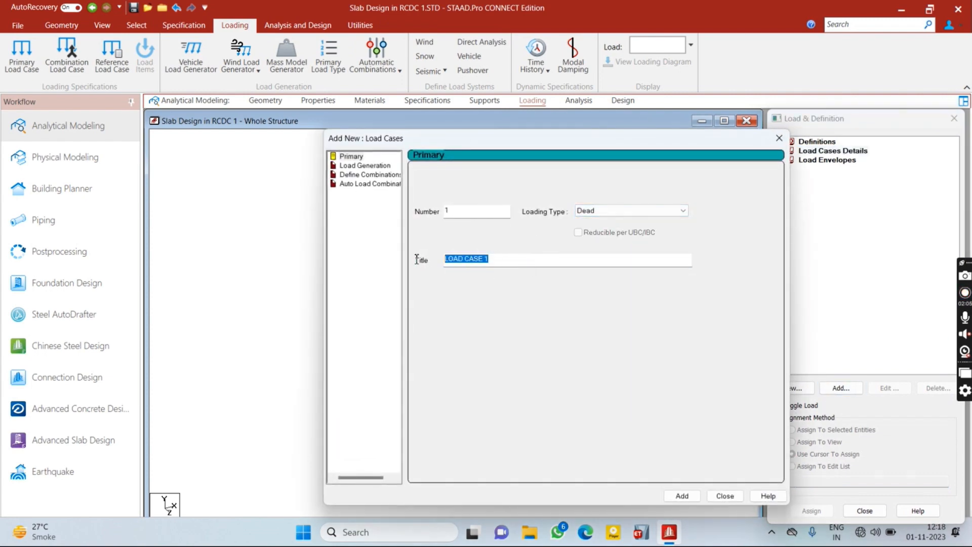
text(DL)
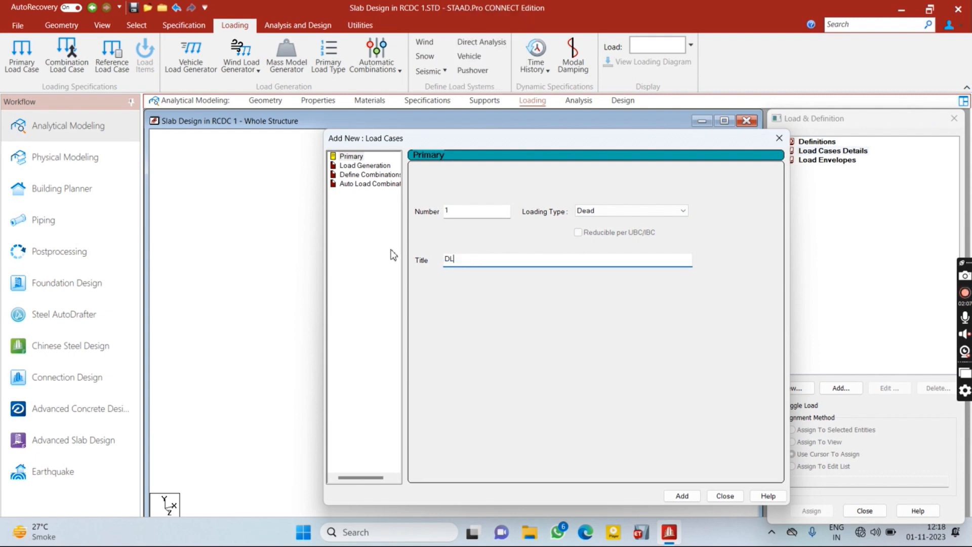
key(Return)
- Add a second primary load case with loading type Live, titled LL
click(642, 210)
click(587, 230)
drag(496, 260, 359, 266)
text(LL)
key(Return)
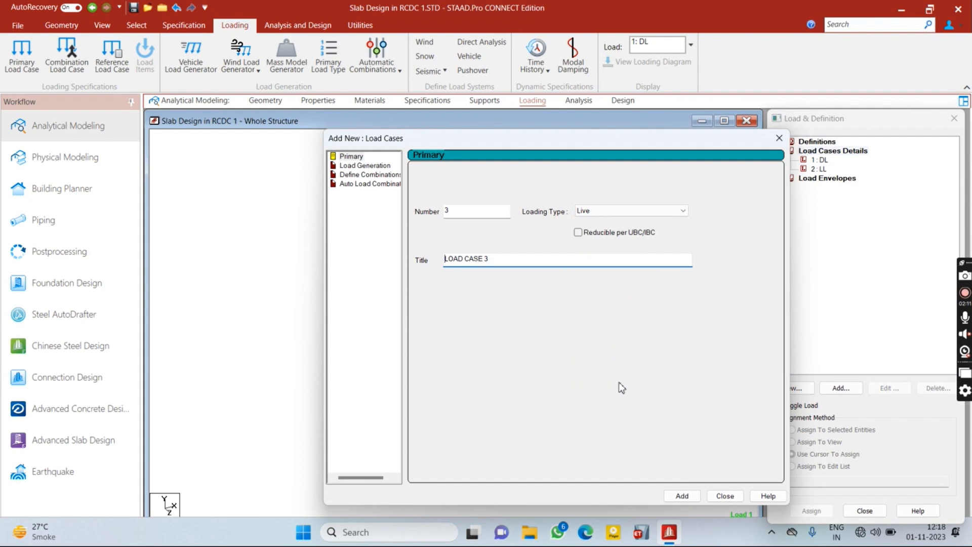
- Add a selfweight load item in the Y direction with factor -1 to load case DL
click(724, 495)
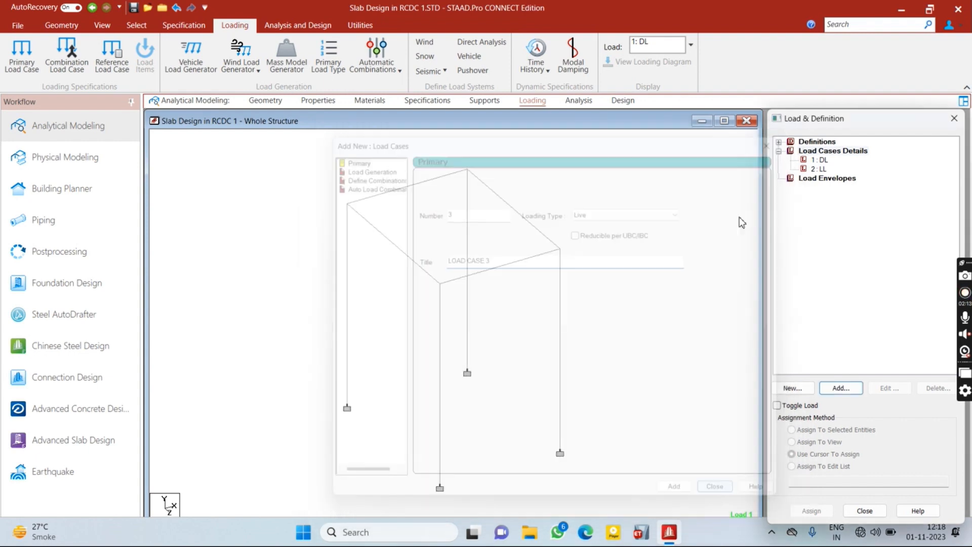
click(822, 169)
click(840, 388)
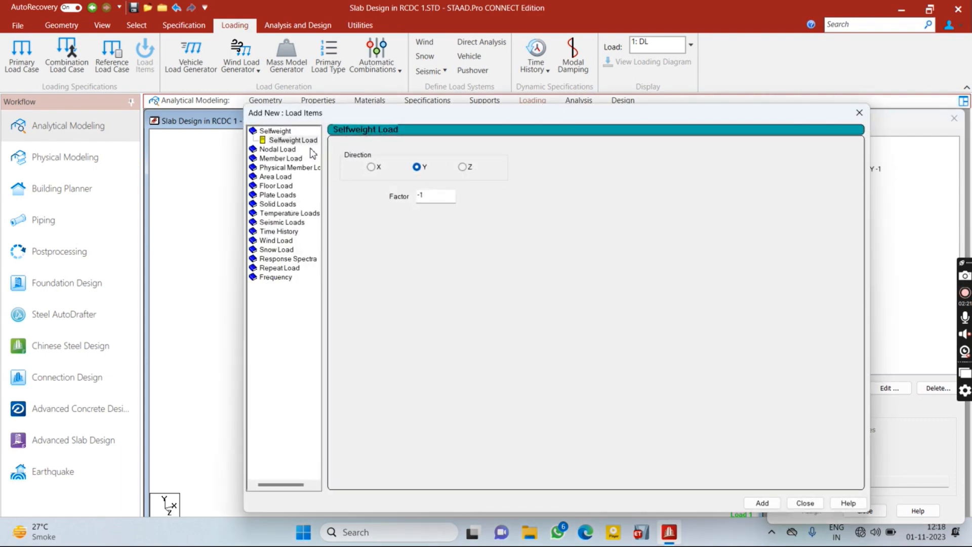
- Add a floor load of -3.75 kN/m2 in Global Y over the Y range 0 to 6 m to load case DL
click(286, 186)
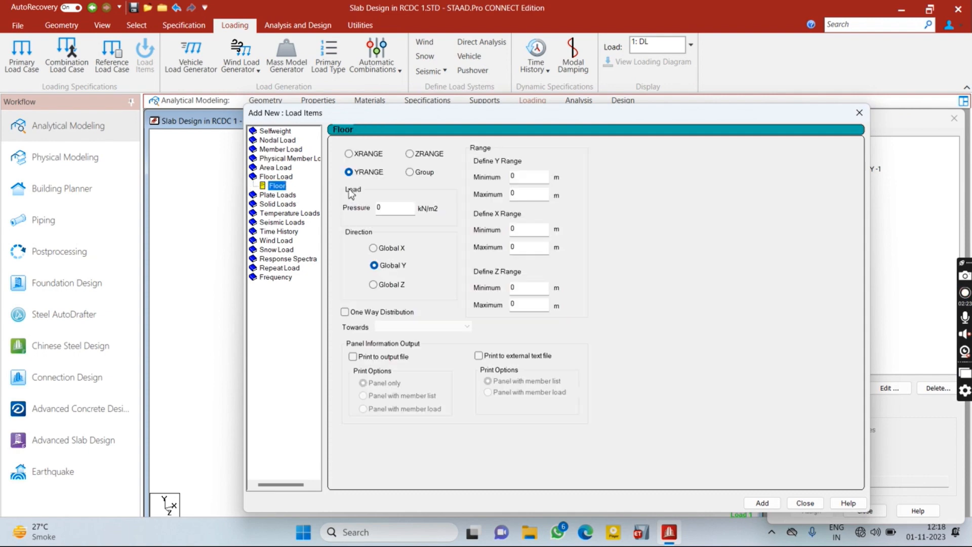
double_click(385, 212)
text(-3.75)
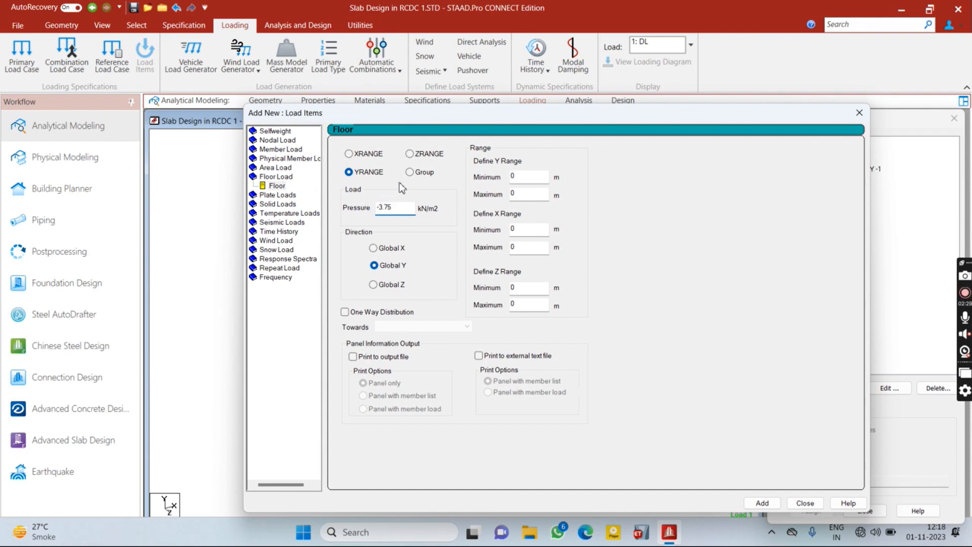
double_click(522, 194)
click(762, 503)
click(805, 503)
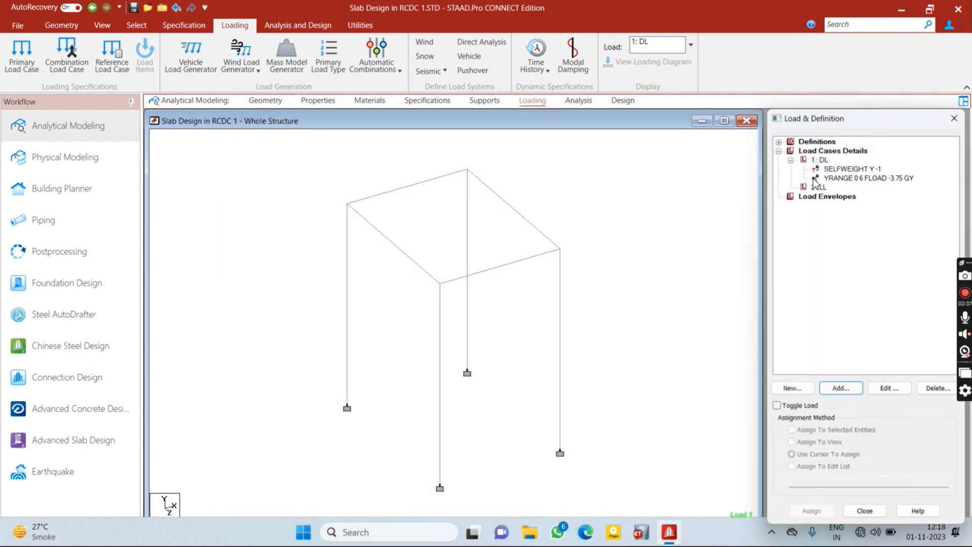
click(830, 179)
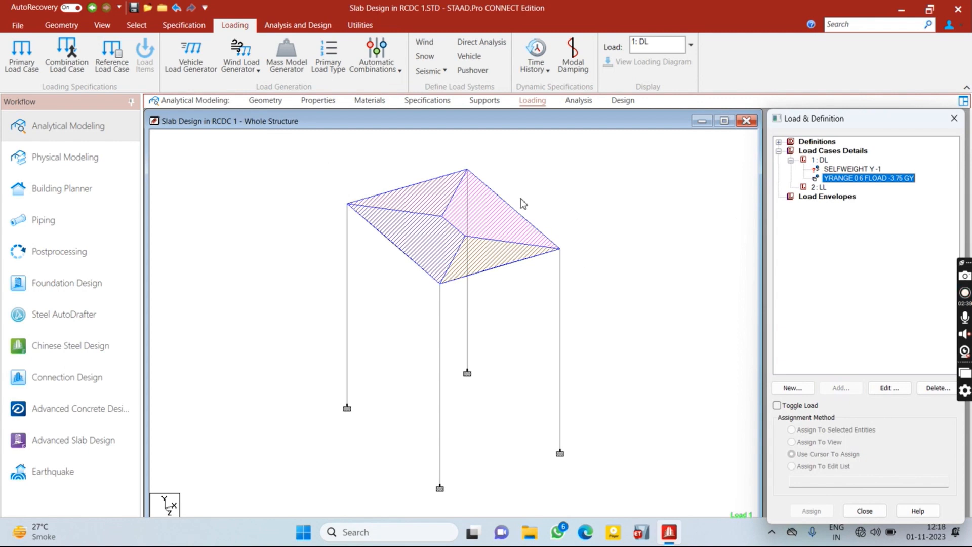
click(582, 248)
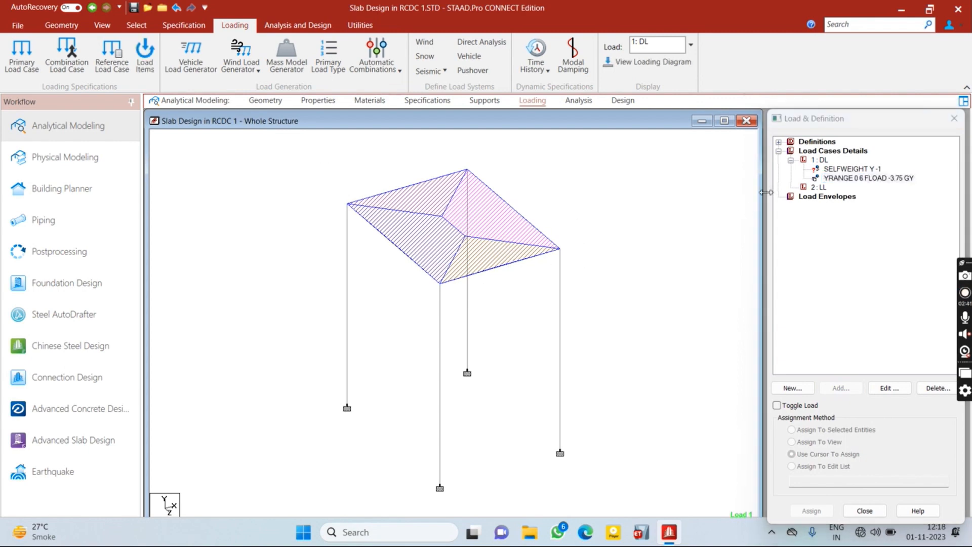
- Assign the selfweight load of case DL to all members in the view
click(825, 170)
click(822, 441)
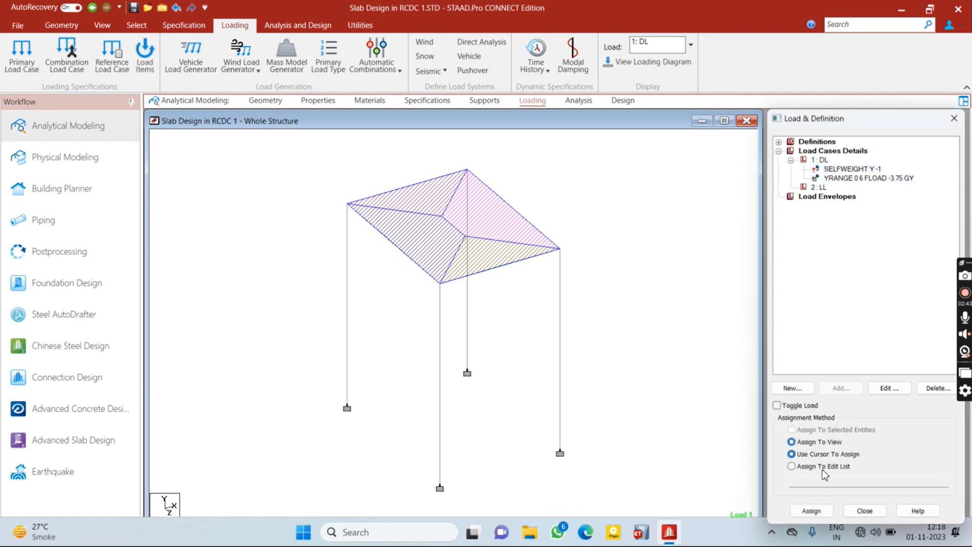
click(812, 511)
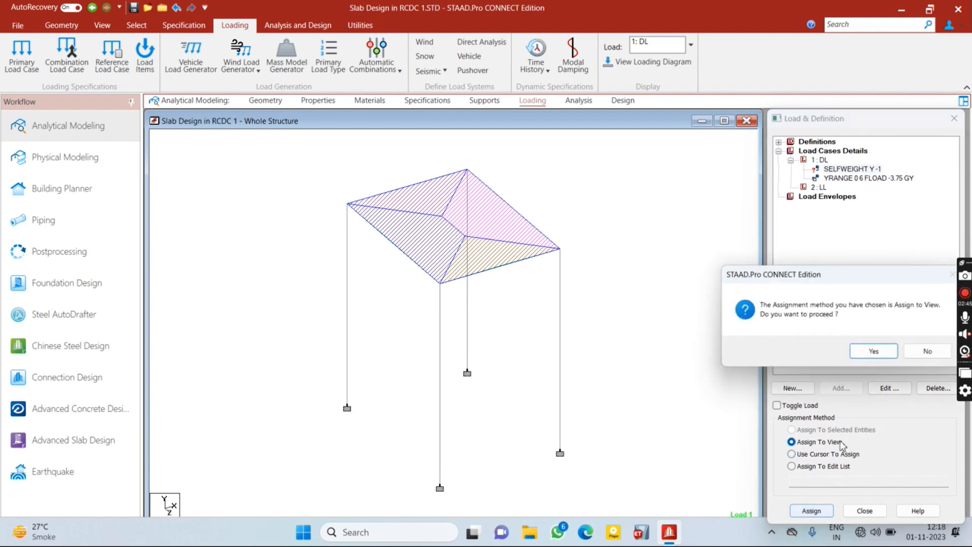
click(875, 352)
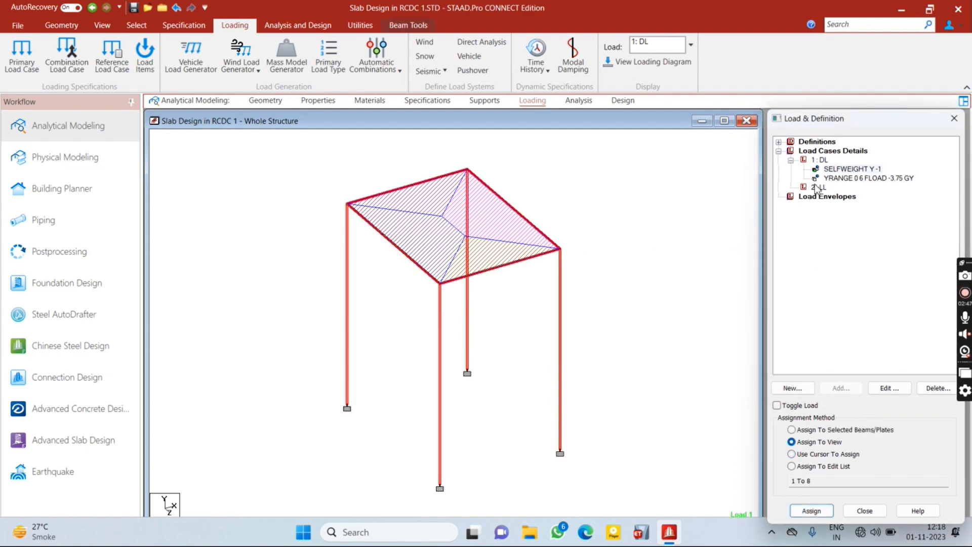
- Add a floor load of -4 kN/m2 in Global Y over the Y range 0 to 7 m to load case LL
click(816, 187)
click(841, 388)
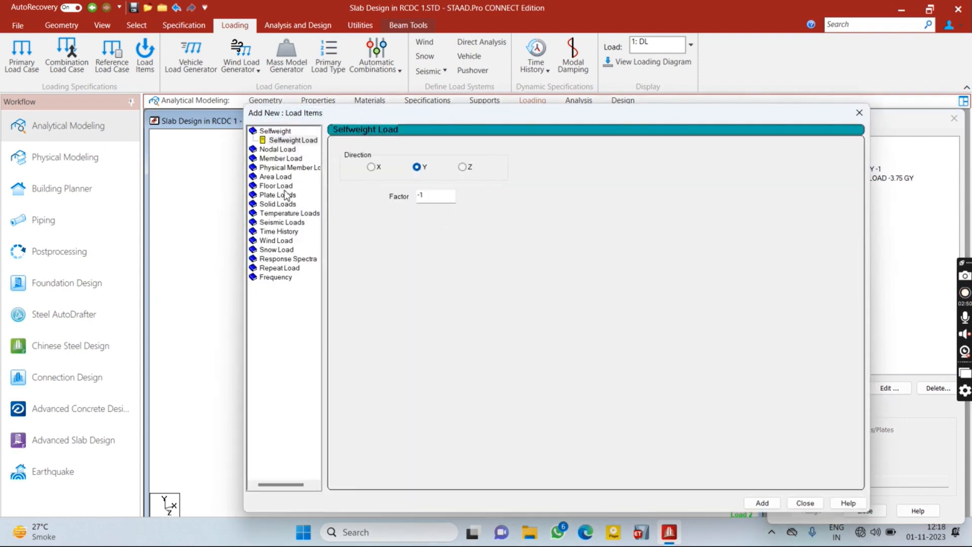
click(281, 186)
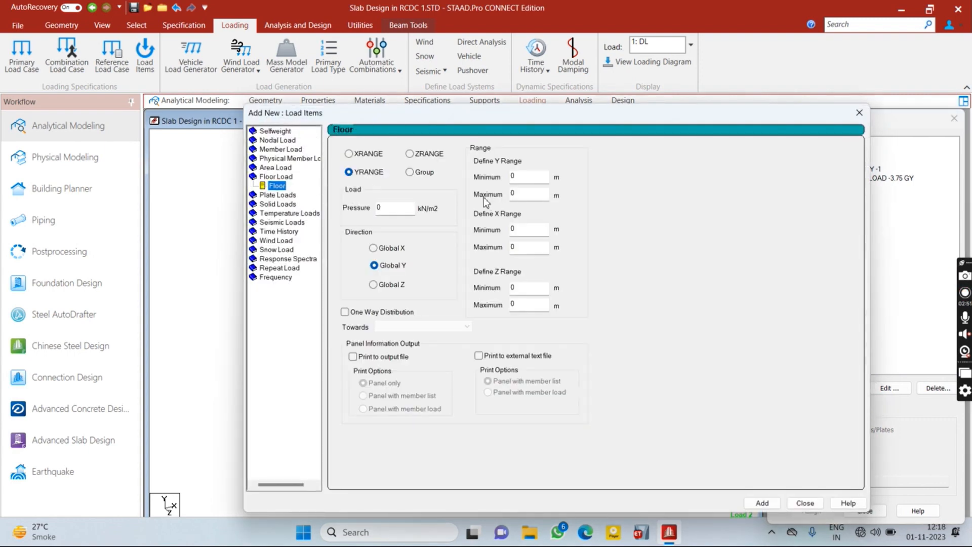
double_click(385, 208)
text(-4)
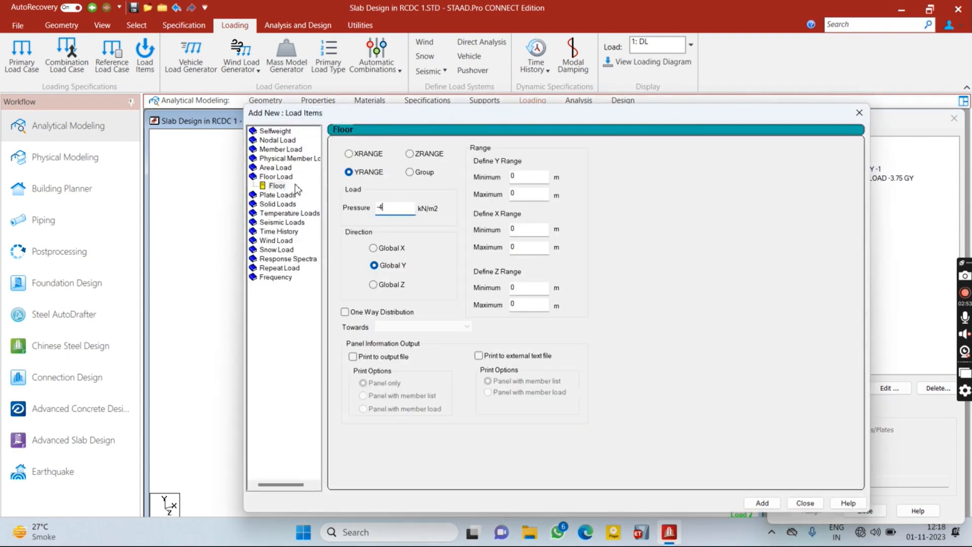
double_click(519, 195)
text(6)
key(BackSpace)
text(7)
key(Return)
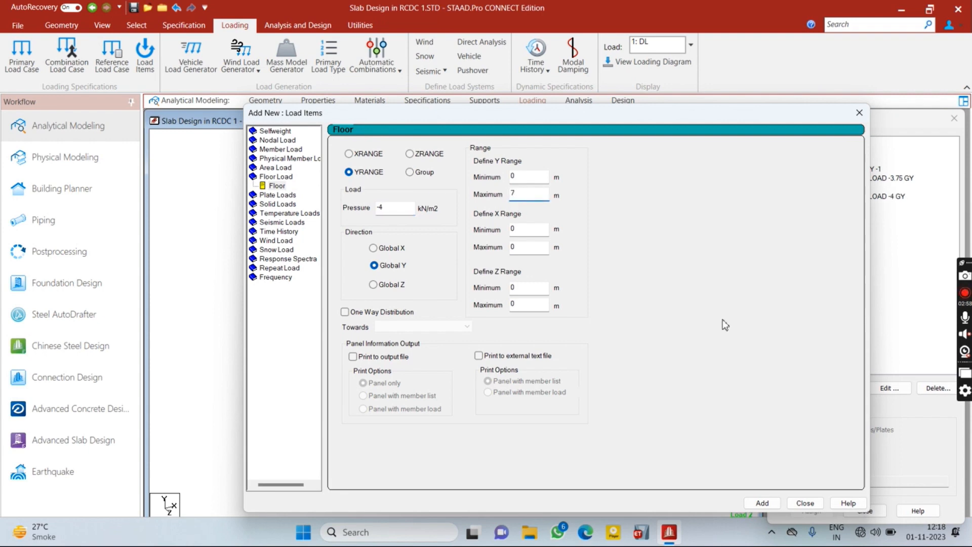
click(804, 502)
click(848, 197)
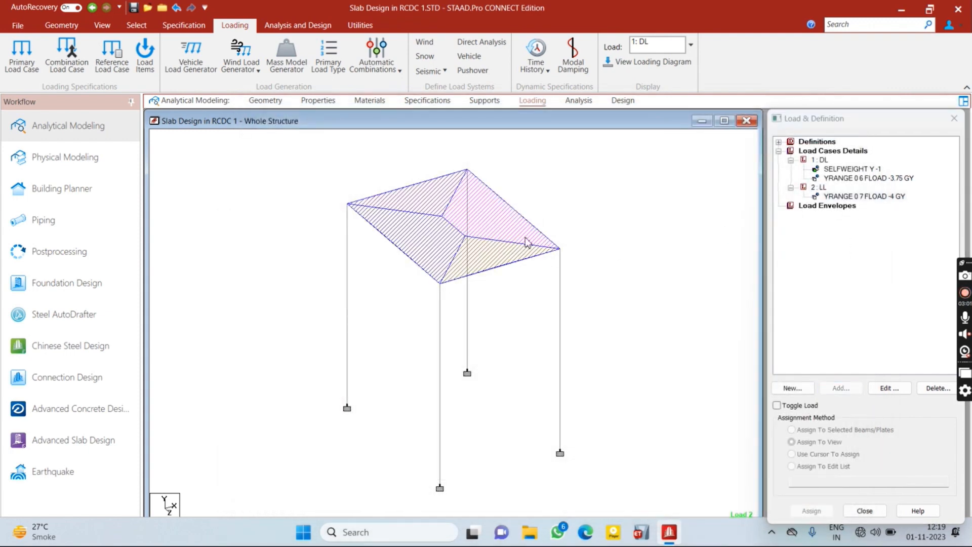
- Add a Perform Analysis command with the print option All
click(579, 100)
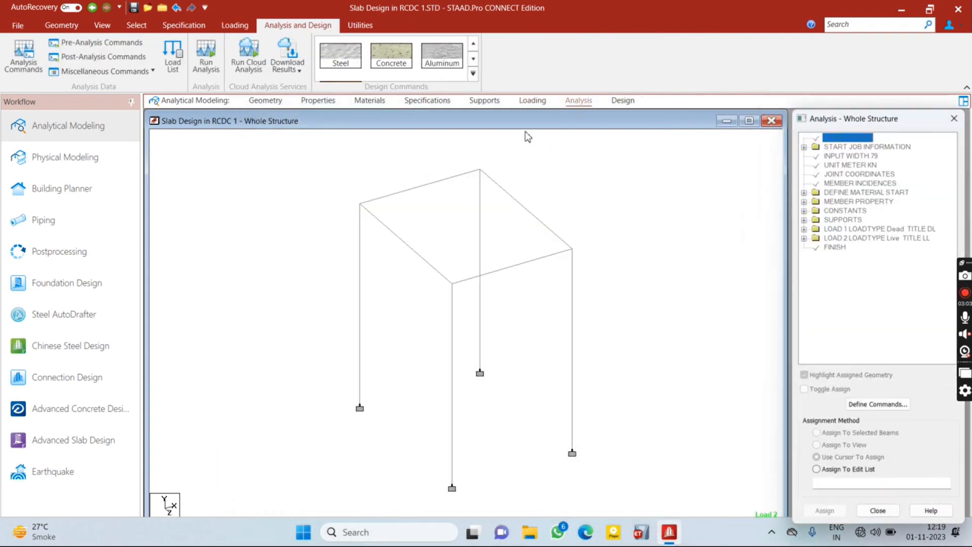
click(219, 58)
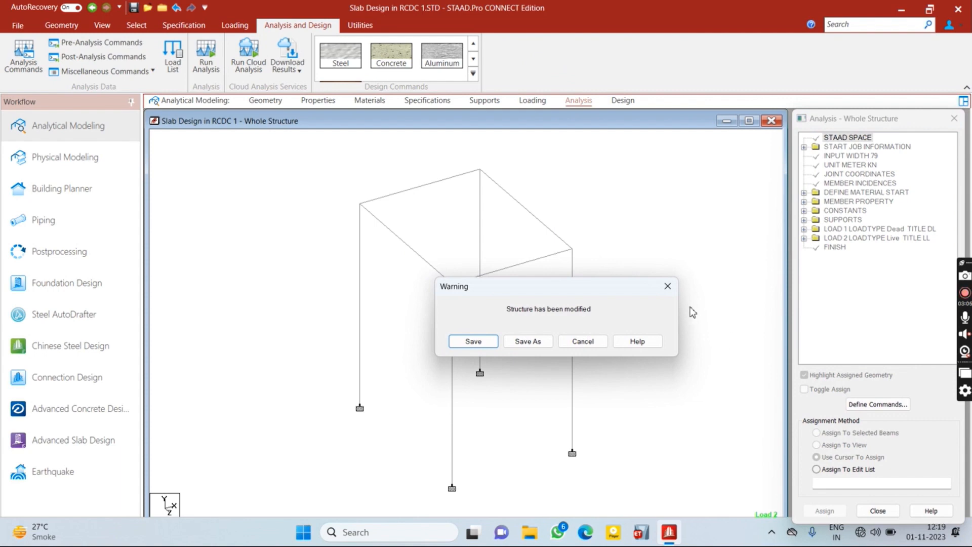
click(667, 286)
click(877, 404)
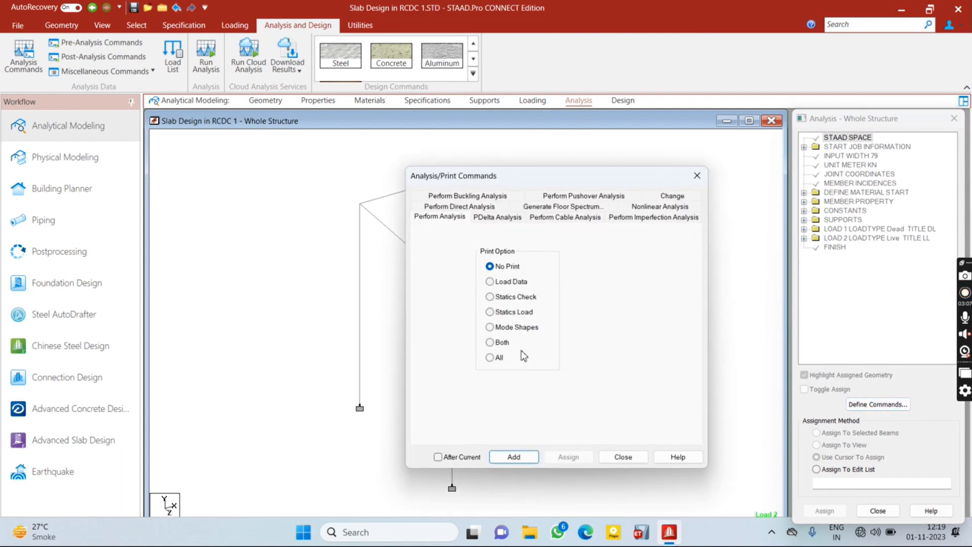
click(490, 357)
click(513, 456)
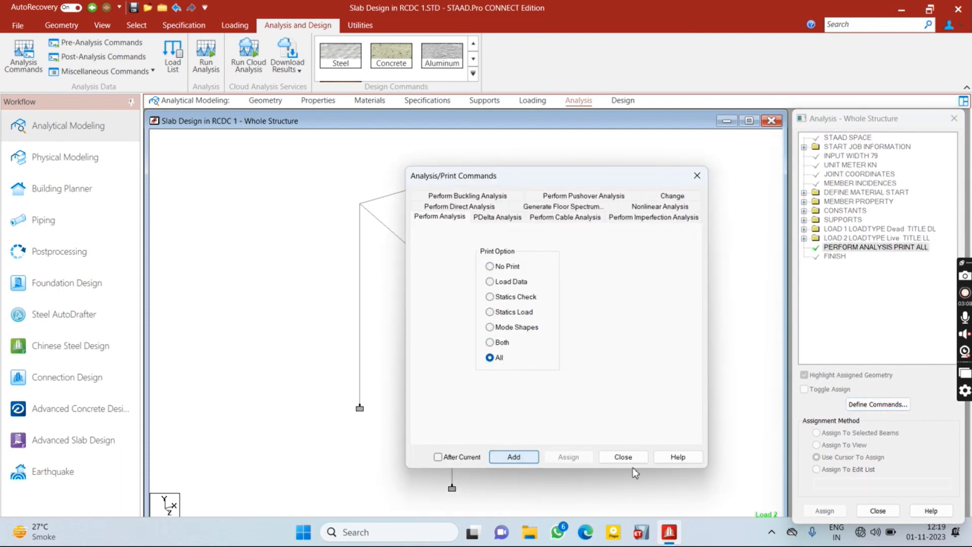
click(628, 457)
- Save the structure, run the analysis and finish it by staying in modeling mode
click(206, 58)
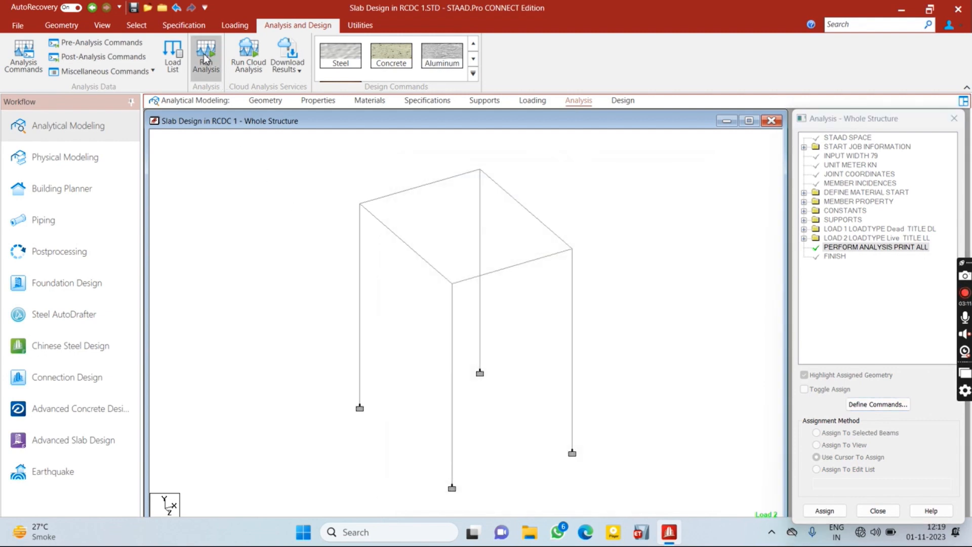
key(Return)
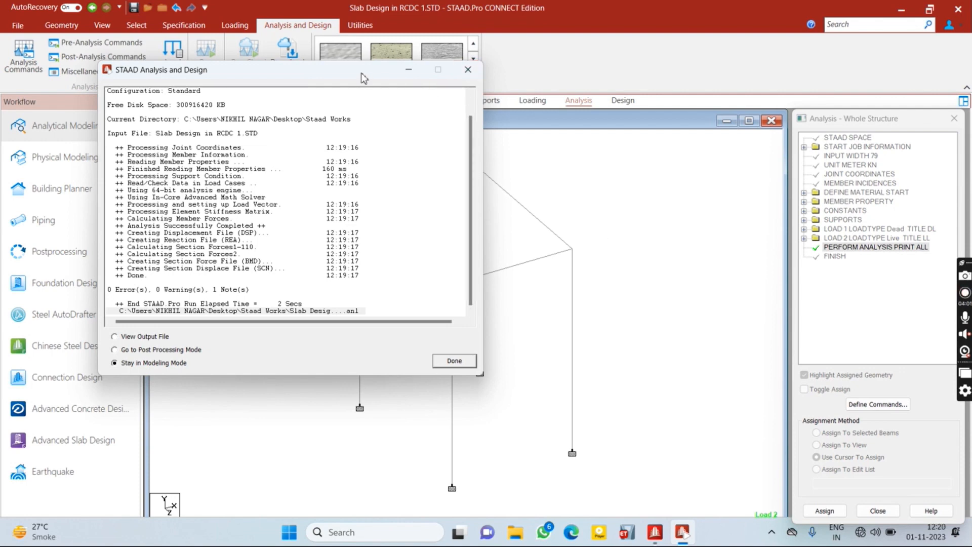
drag(361, 75, 397, 75)
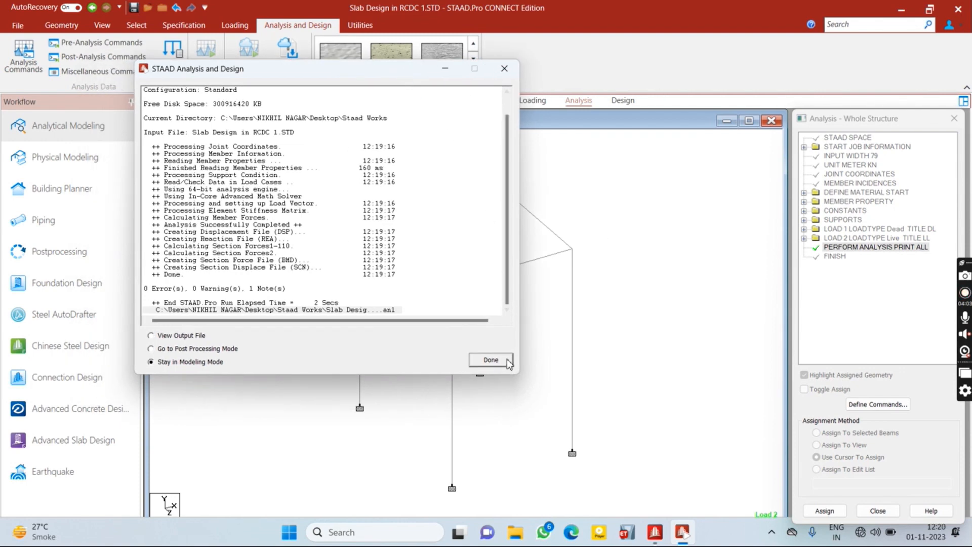
click(490, 360)
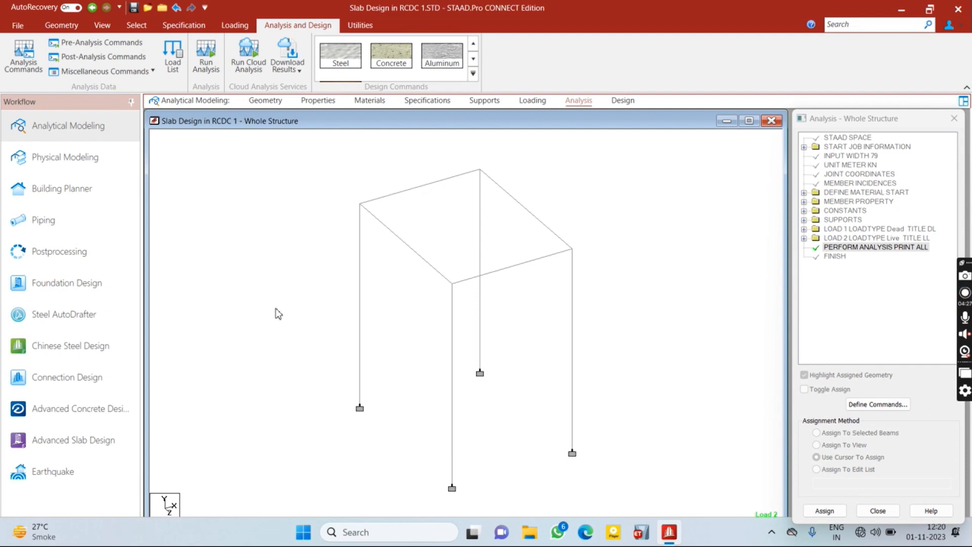
- Switch to STAAD RCDC through the Advanced Concrete Design workflow and accept the RCDC license
click(121, 405)
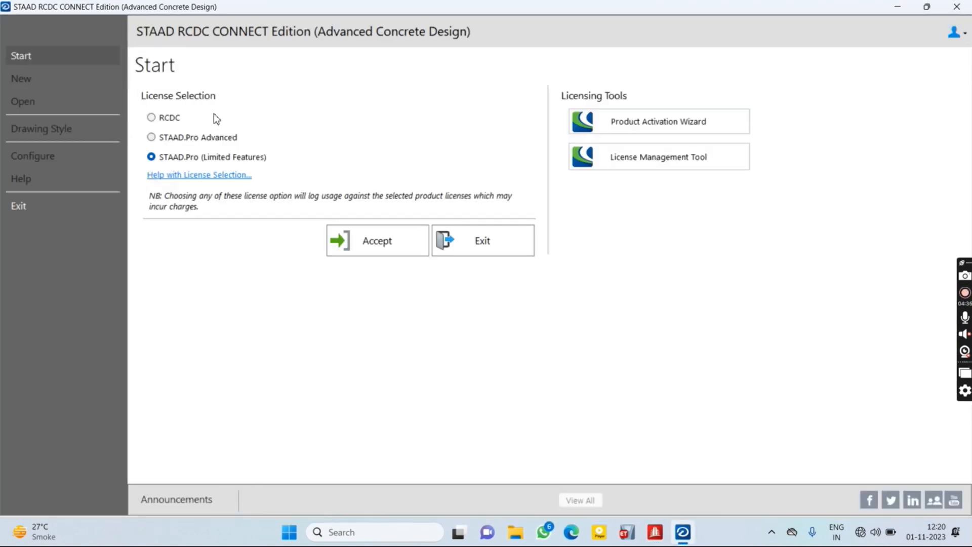
click(150, 116)
click(360, 239)
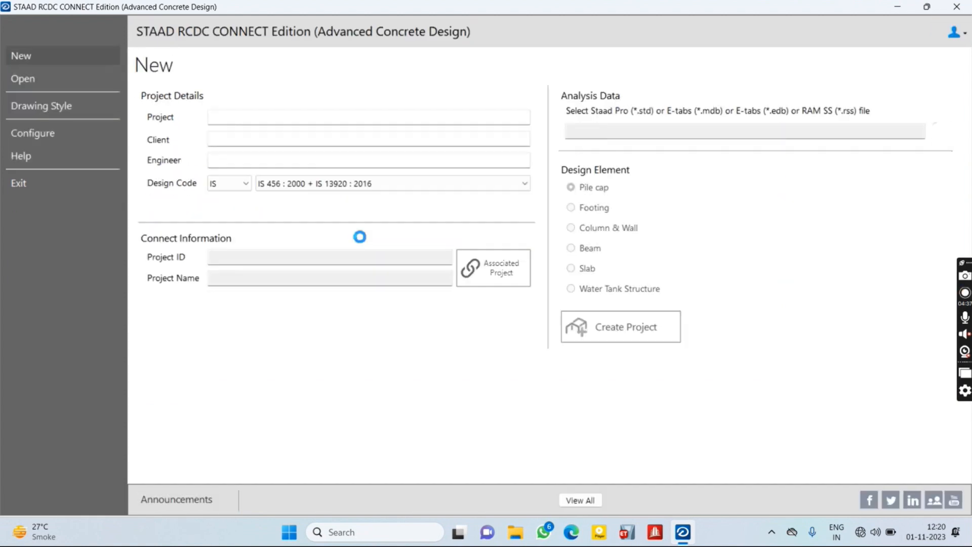
- Create a new RCDC project with Slab as the design element for the 5 m level
click(591, 268)
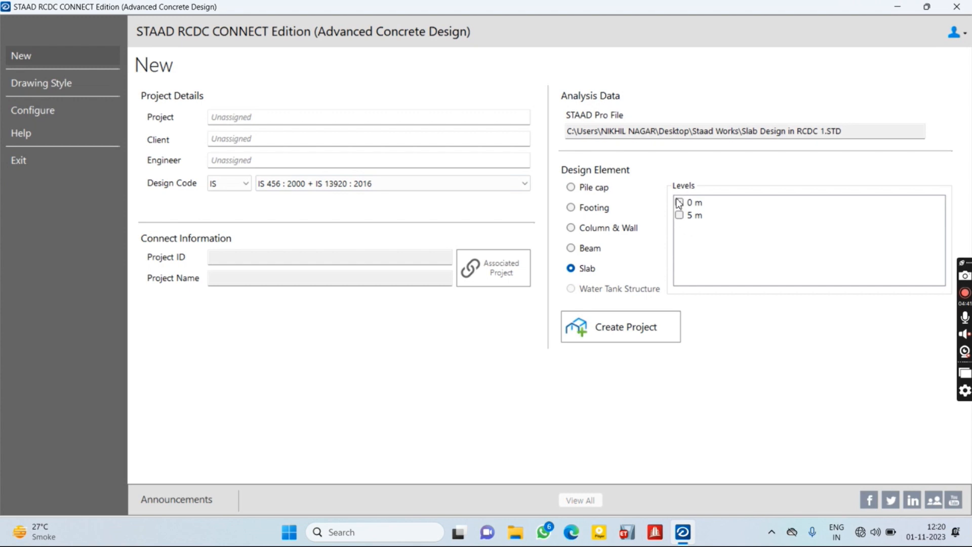
click(679, 215)
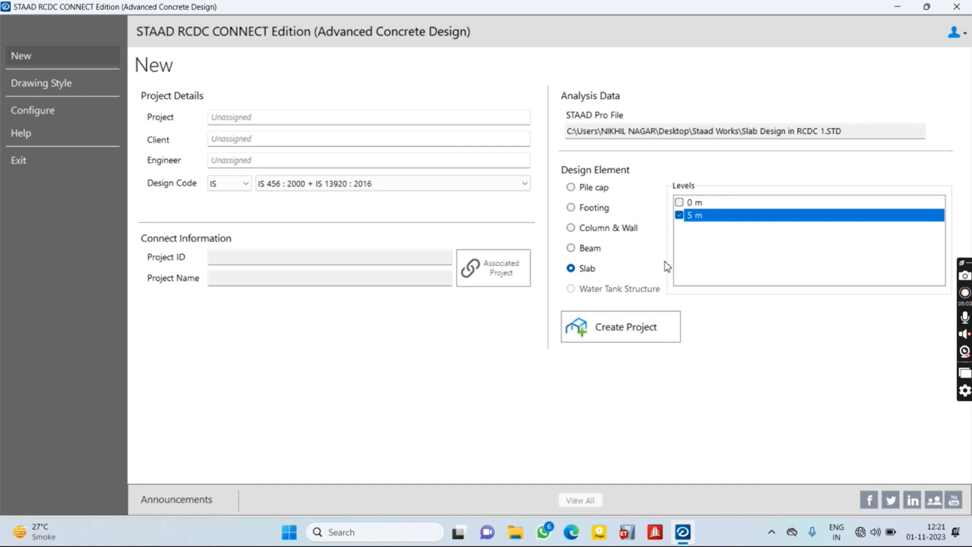
click(637, 341)
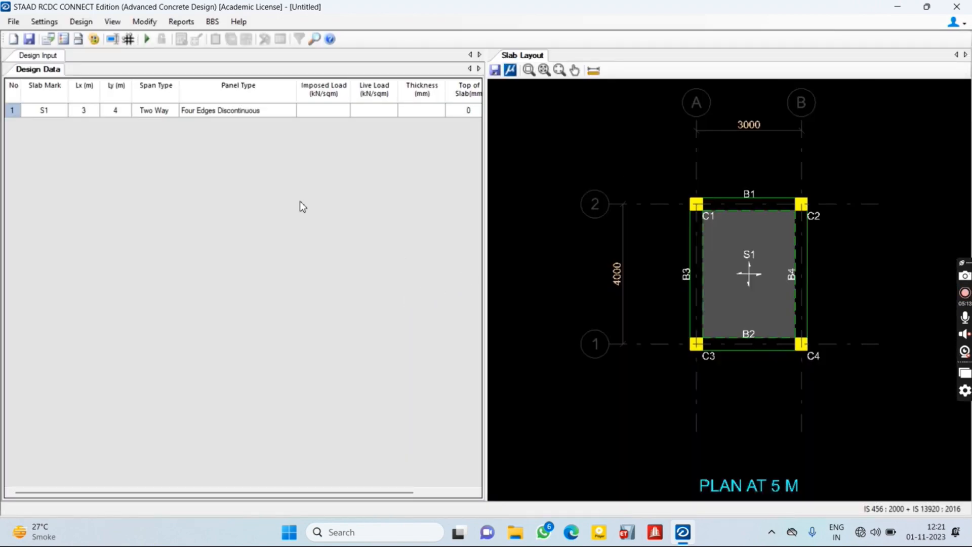
click(300, 201)
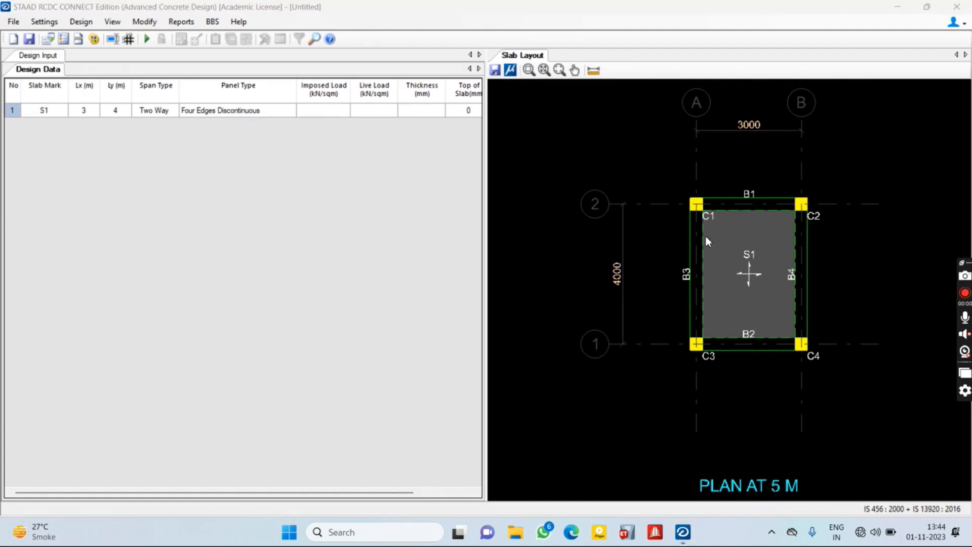
- Open the slab design settings and choose Spacing as the detailing option
click(44, 23)
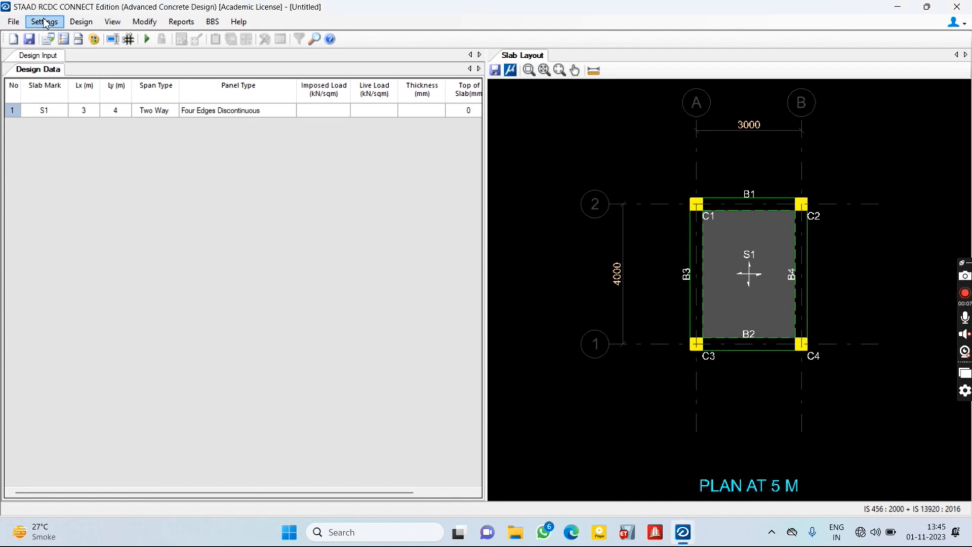
click(45, 22)
click(66, 36)
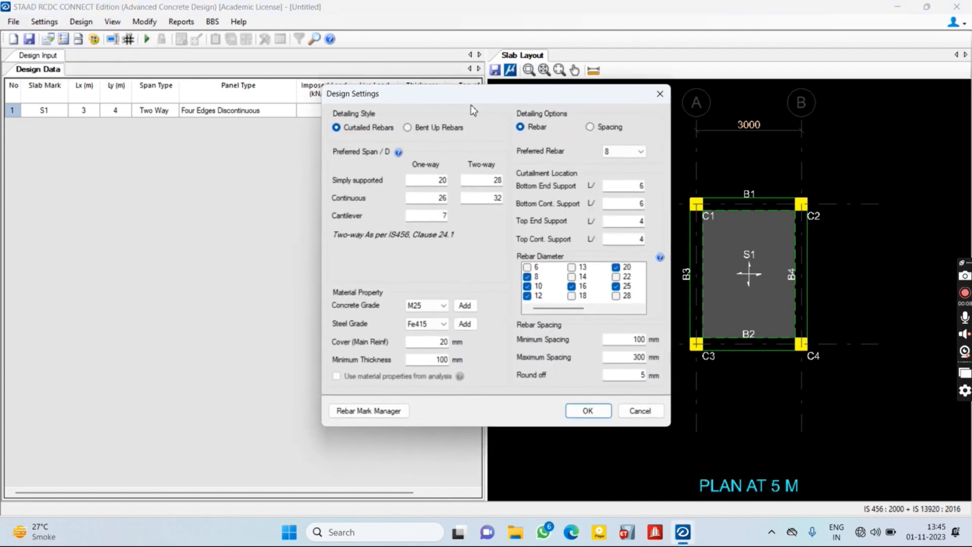
drag(458, 99, 384, 96)
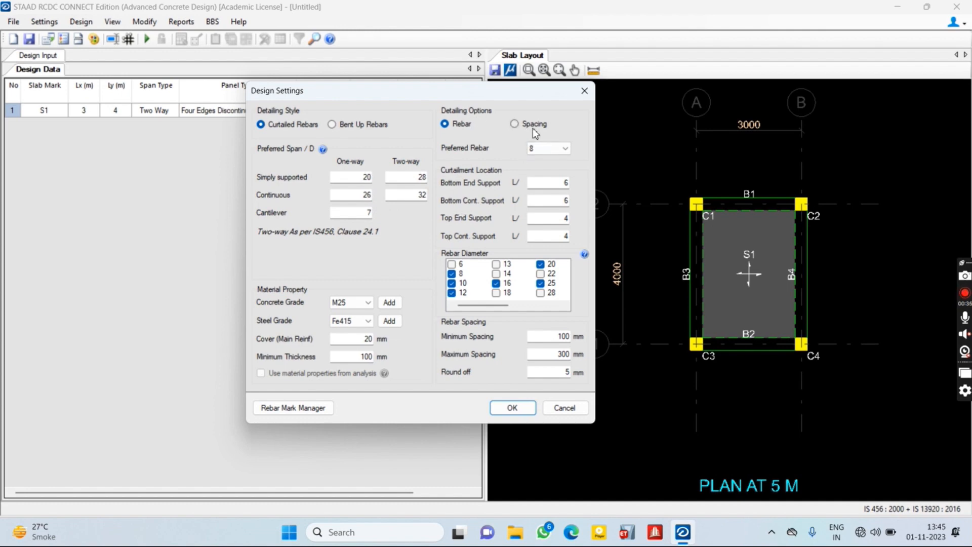
click(514, 124)
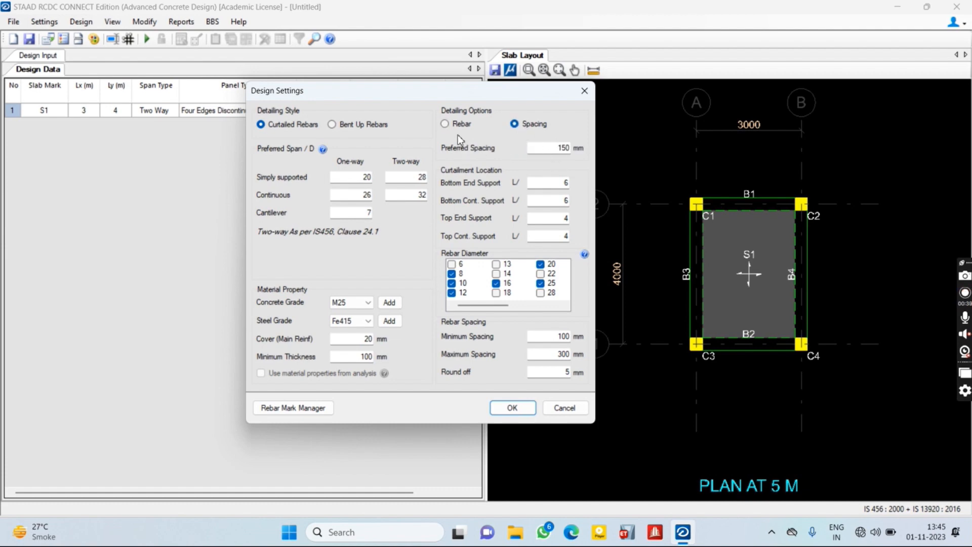
click(447, 125)
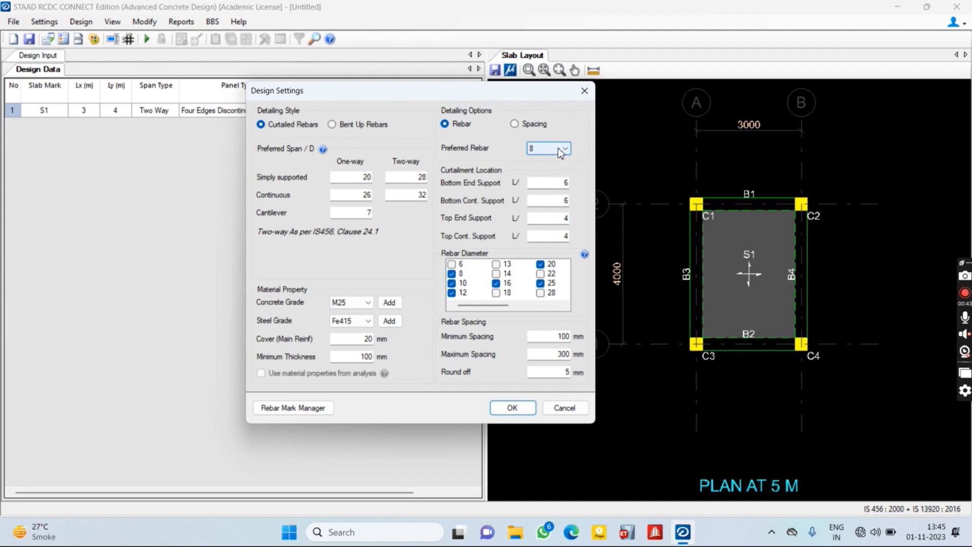
click(532, 148)
click(533, 148)
click(514, 124)
click(453, 124)
click(537, 124)
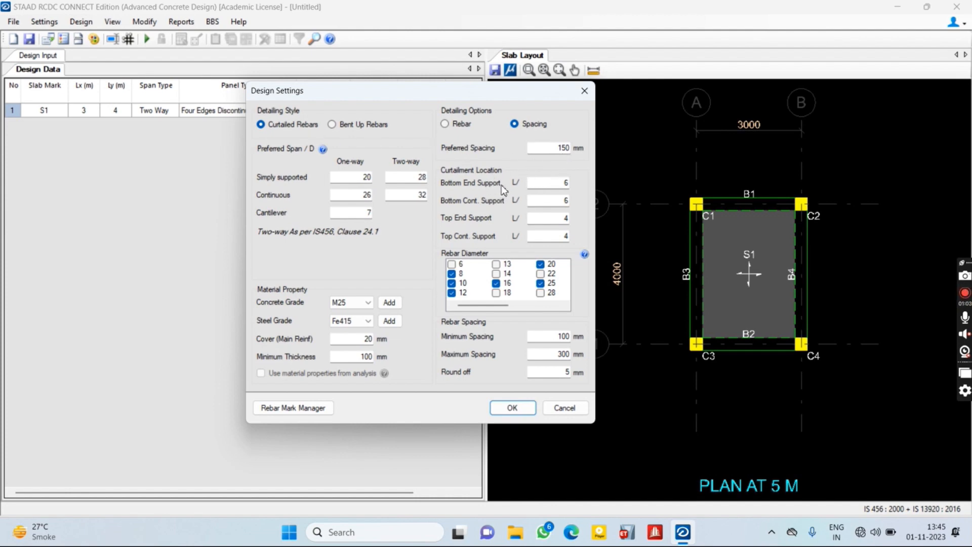
- Review the curtailment locations and rebar spacing limits, and include 28 mm among the allowed rebar diameters
drag(564, 183, 579, 183)
click(565, 200)
click(551, 219)
click(565, 237)
click(541, 294)
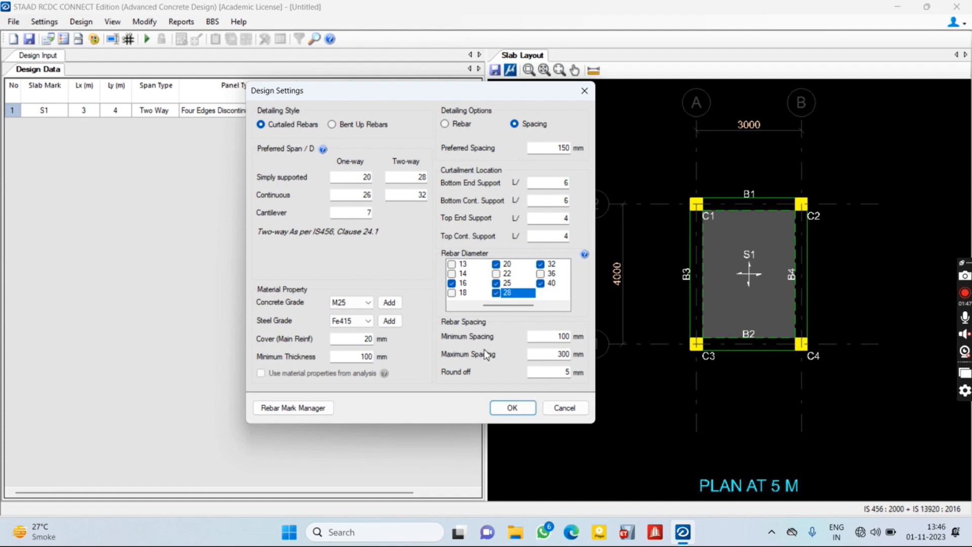
drag(556, 337, 583, 344)
click(559, 356)
drag(551, 372, 577, 373)
- Set the slab's concrete grade to M30 and its steel grade to Fe550
click(353, 304)
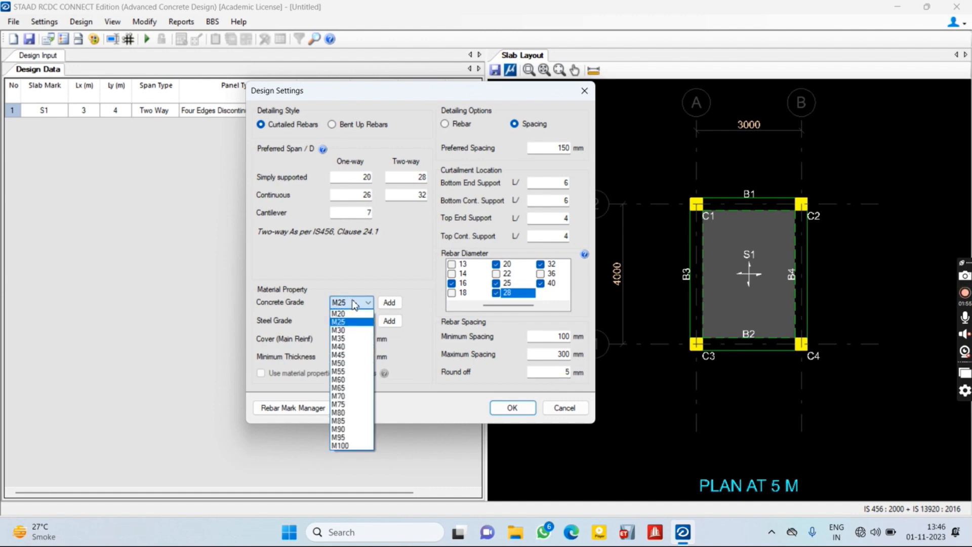
click(363, 325)
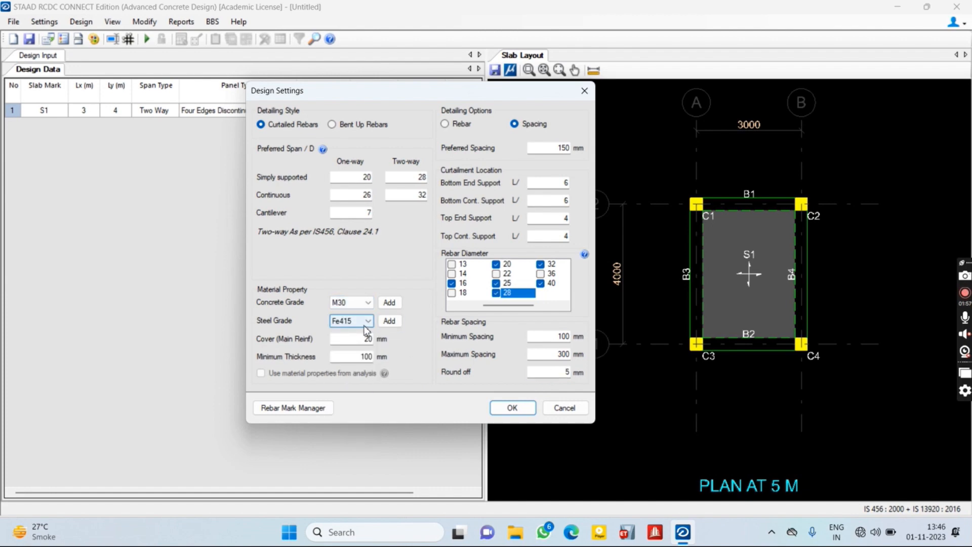
click(364, 325)
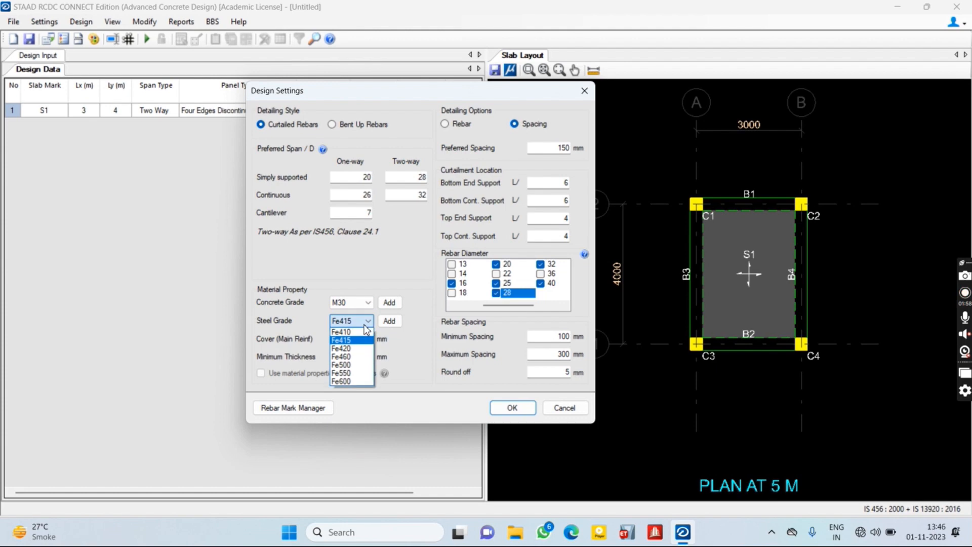
click(349, 374)
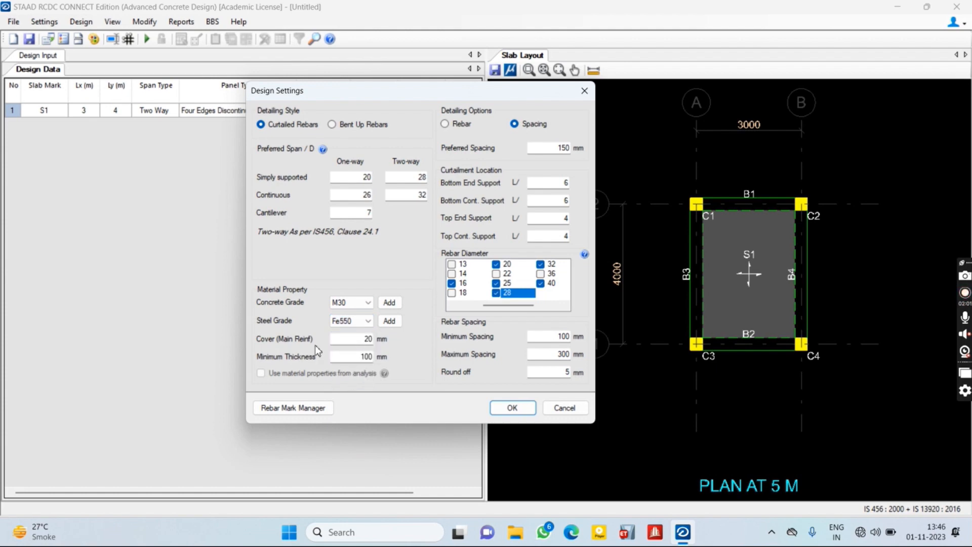
click(365, 337)
drag(359, 338, 386, 342)
click(364, 339)
click(339, 359)
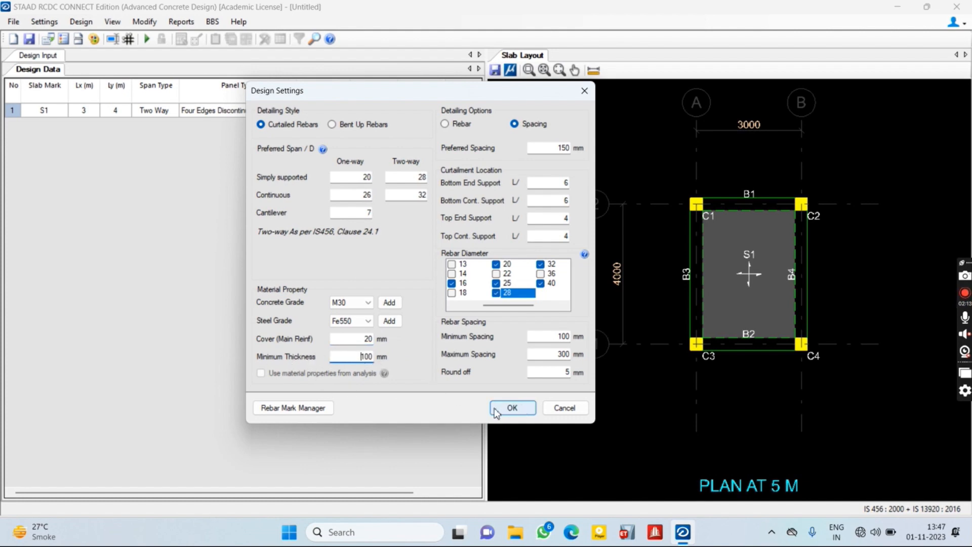
- Open the Rebar Mark Manager and examine the preset and entries of the rebar mark format
click(291, 407)
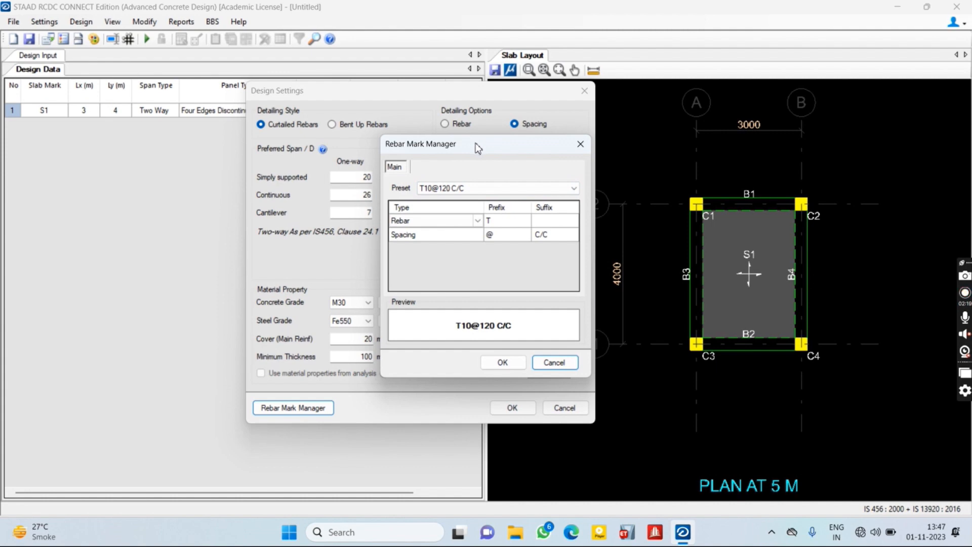
drag(476, 146, 439, 142)
click(429, 185)
click(430, 193)
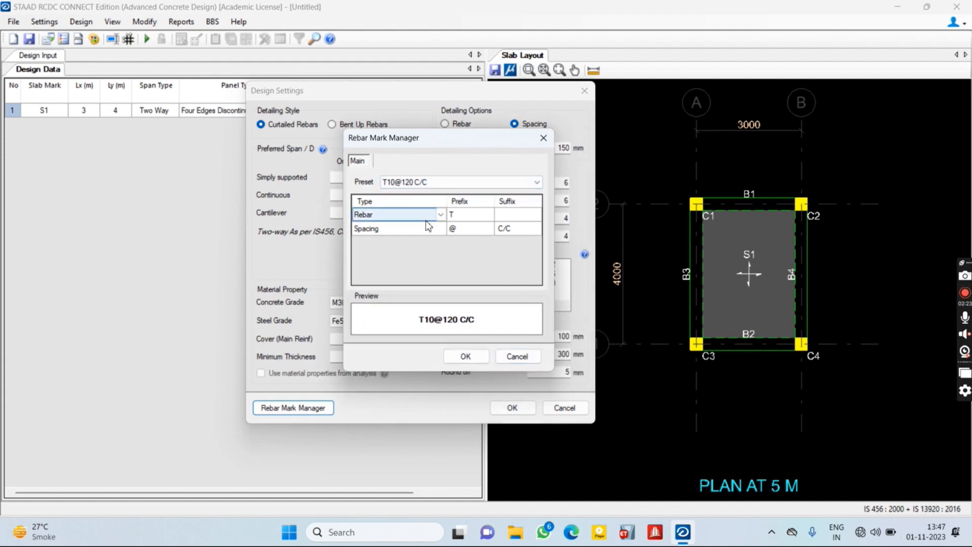
- Try Spacing as the type of the first rebar mark entry and restore it to Rebar
click(445, 217)
click(445, 217)
click(445, 217)
click(416, 232)
click(437, 226)
click(442, 212)
click(439, 218)
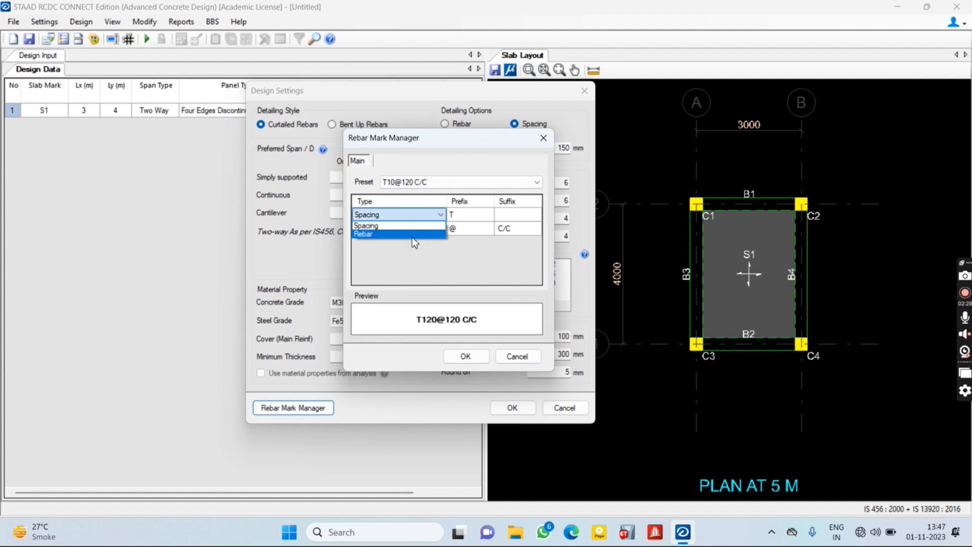
click(414, 238)
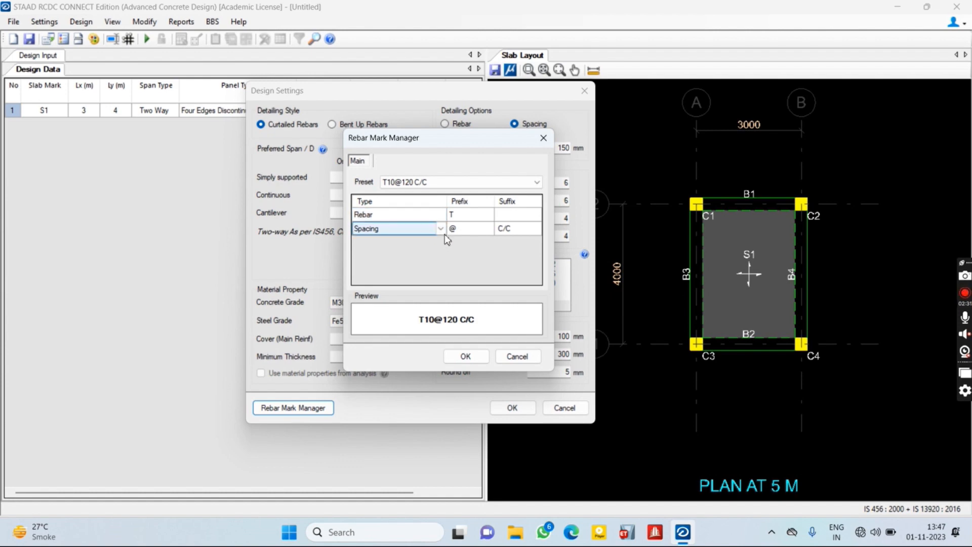
- Check the spacing entry, then accept the T10@120 C/C rebar mark format and the design settings
click(435, 230)
click(438, 229)
click(439, 229)
click(472, 228)
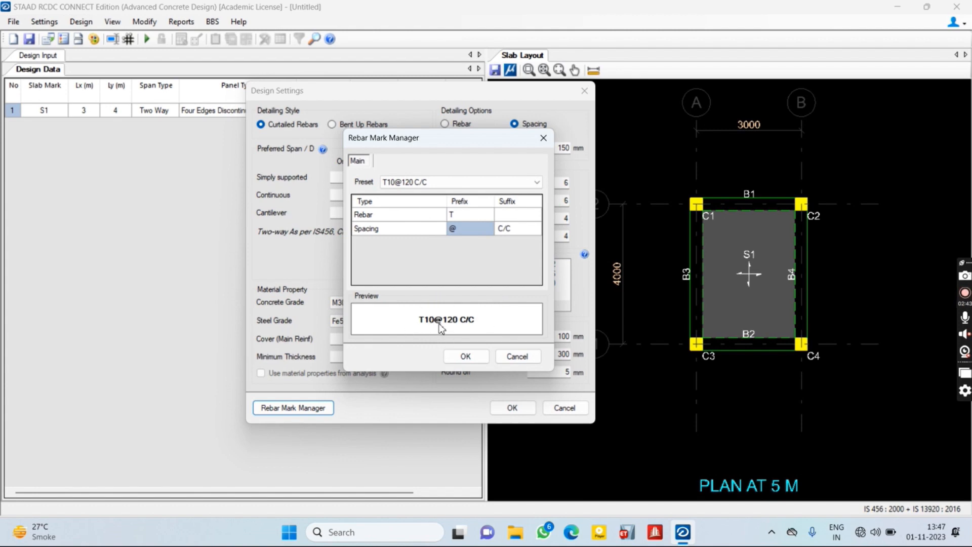
click(474, 357)
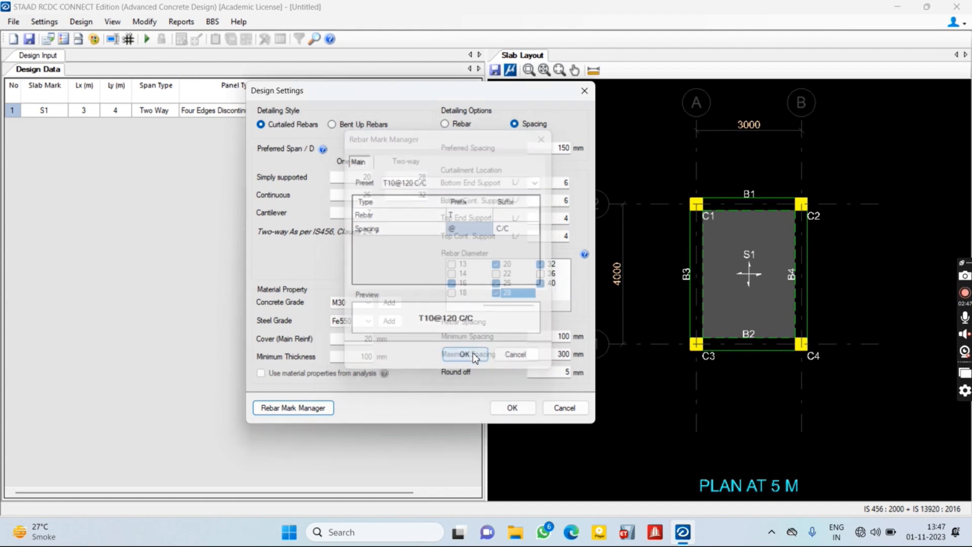
click(512, 408)
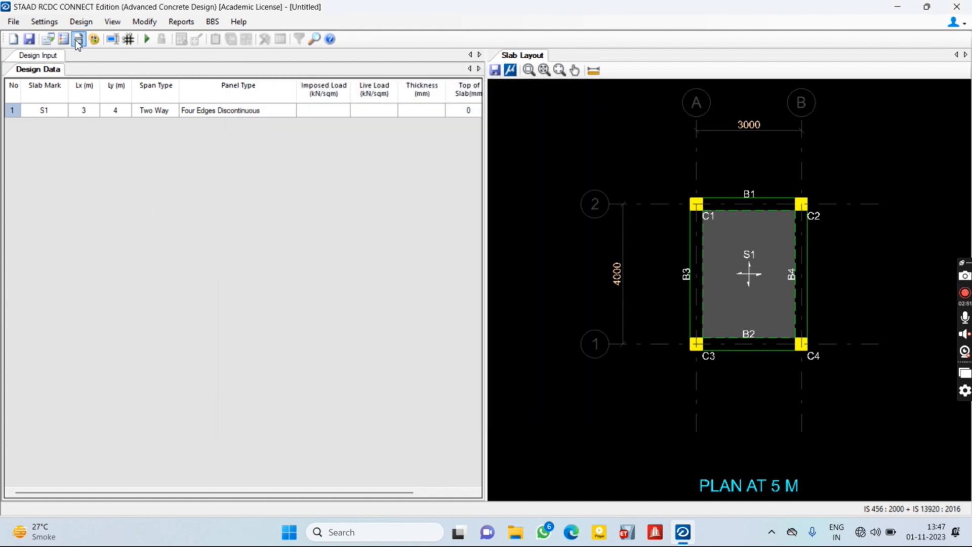
- Review the crack width settings and accept them with both Perform Check options off
click(44, 22)
click(63, 54)
drag(461, 146, 387, 145)
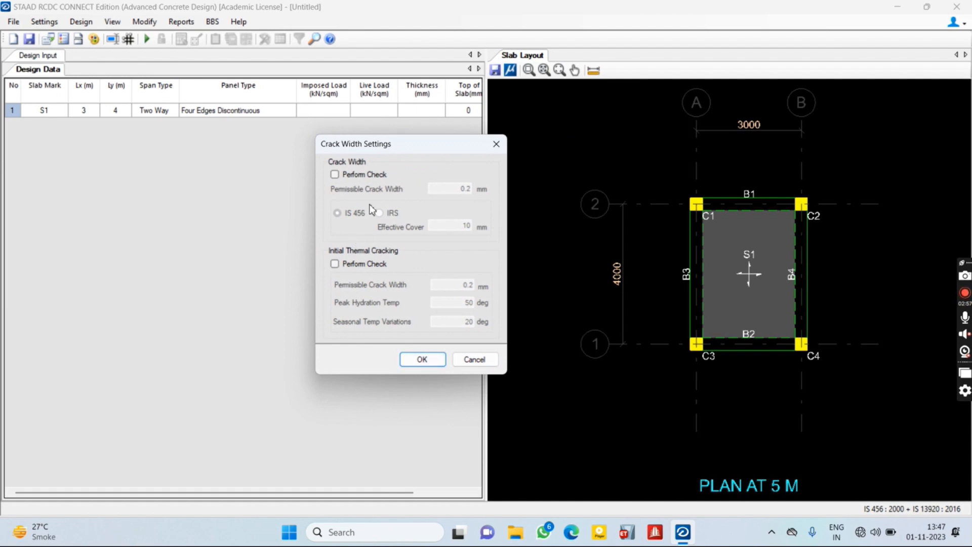
click(422, 359)
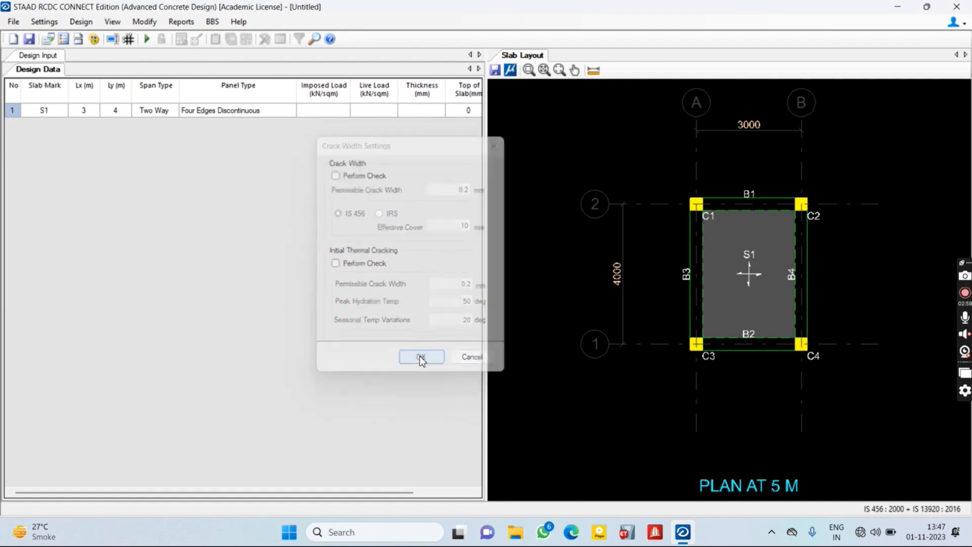
- Give slab S1 an imposed load of 1.5 kN/sqm, a live load of 4 kN/sqm and a thickness of 150 mm
click(324, 110)
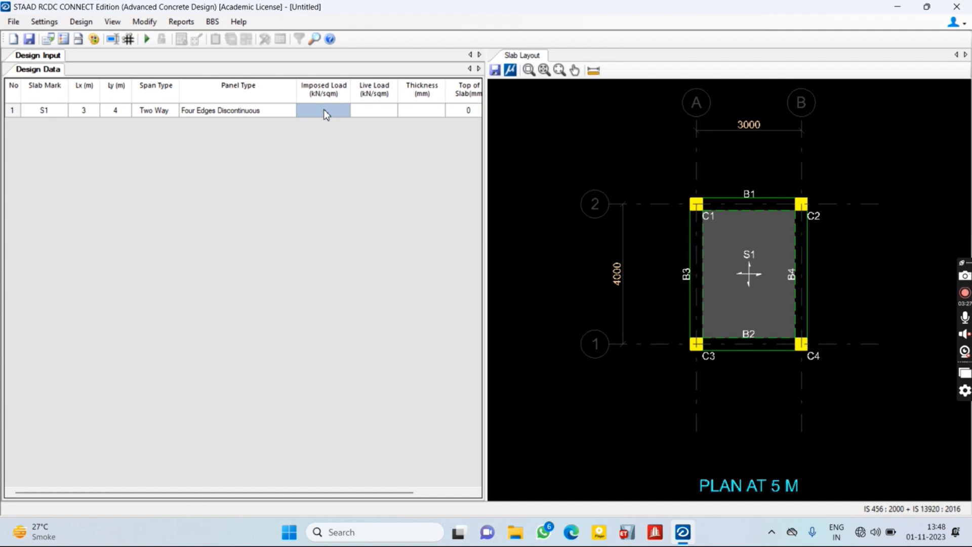
text(1.5)
click(361, 115)
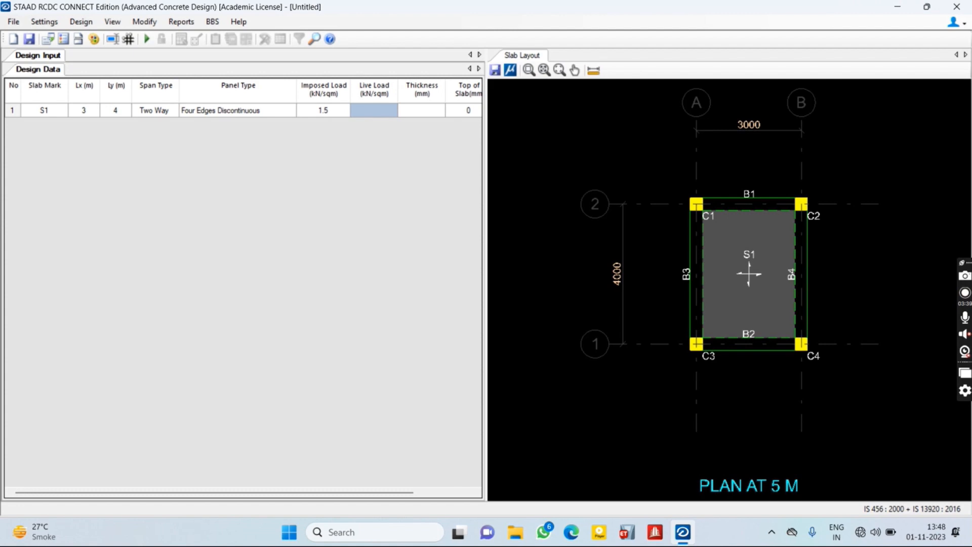
text(4)
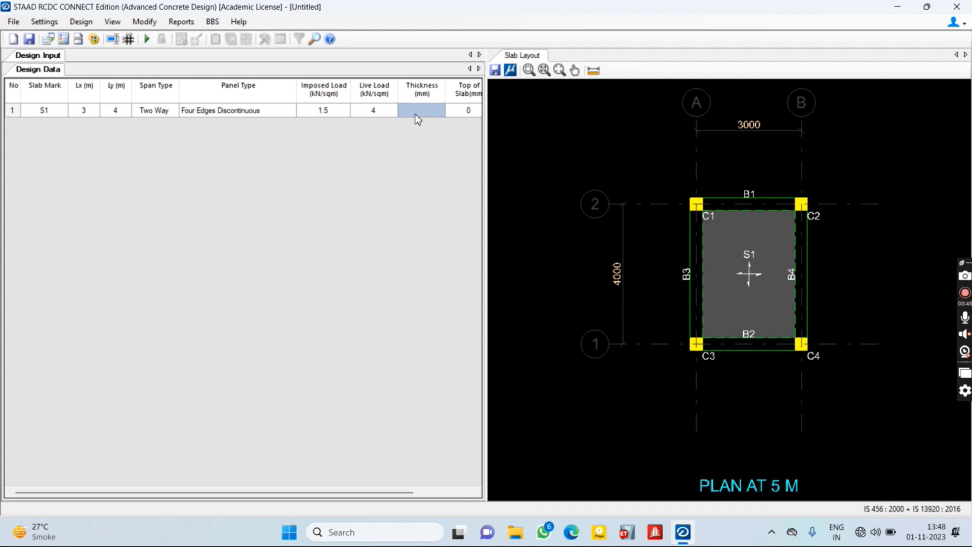
text(150)
drag(403, 492, 390, 508)
drag(312, 494, 370, 494)
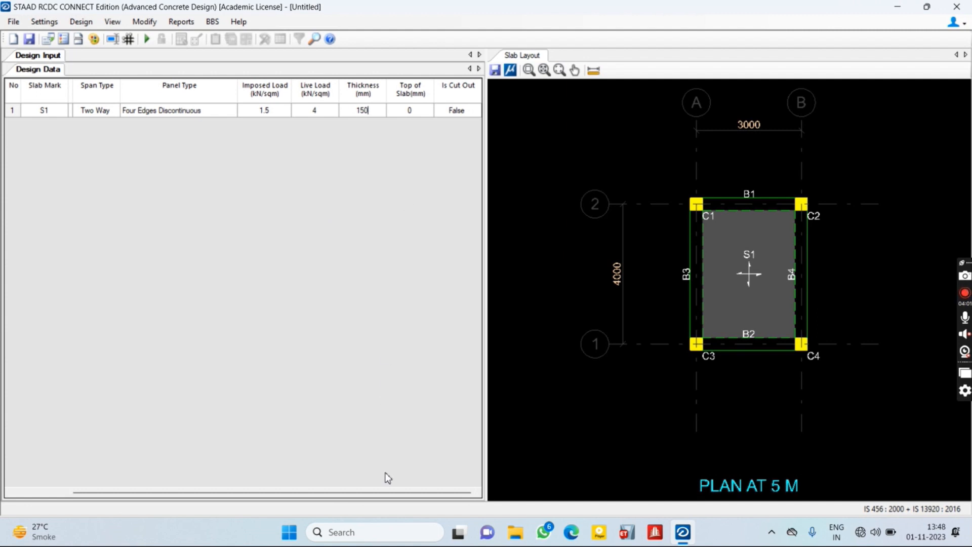
drag(385, 492, 327, 493)
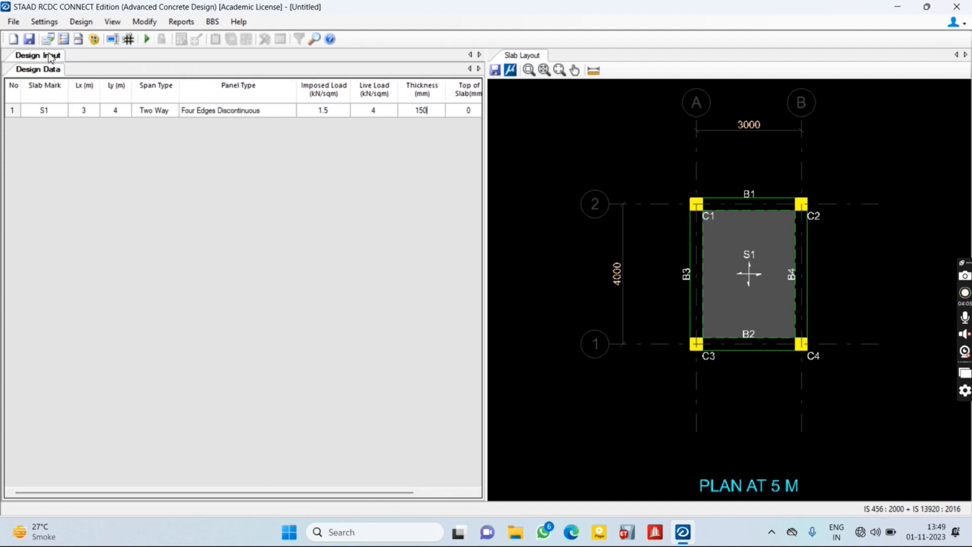
- Run Auto Design for the slab and review its reinforcement across the design output table
click(72, 25)
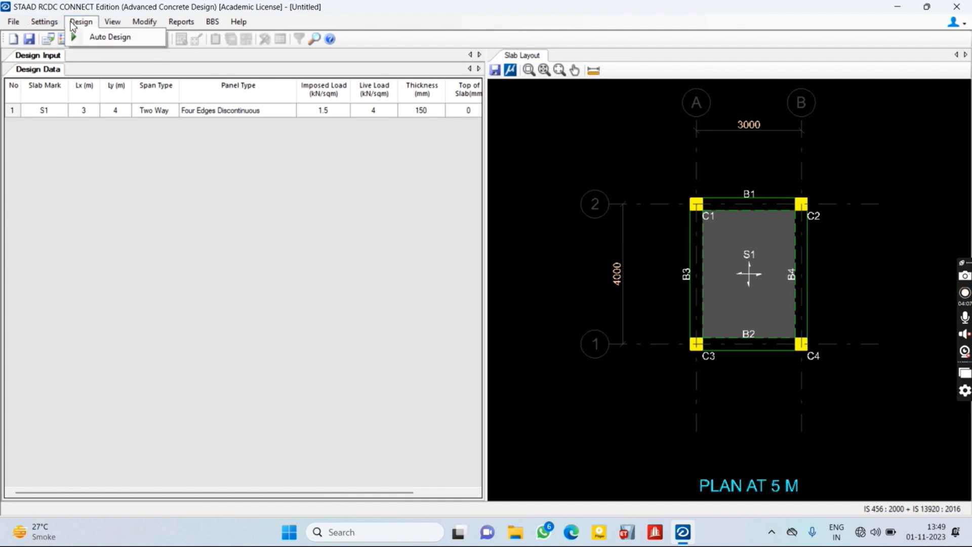
click(98, 35)
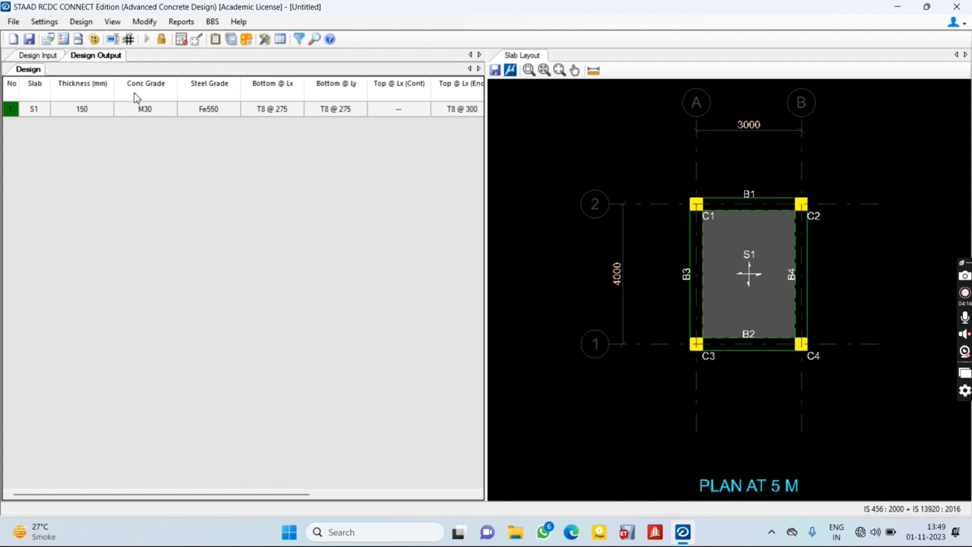
drag(302, 487, 354, 495)
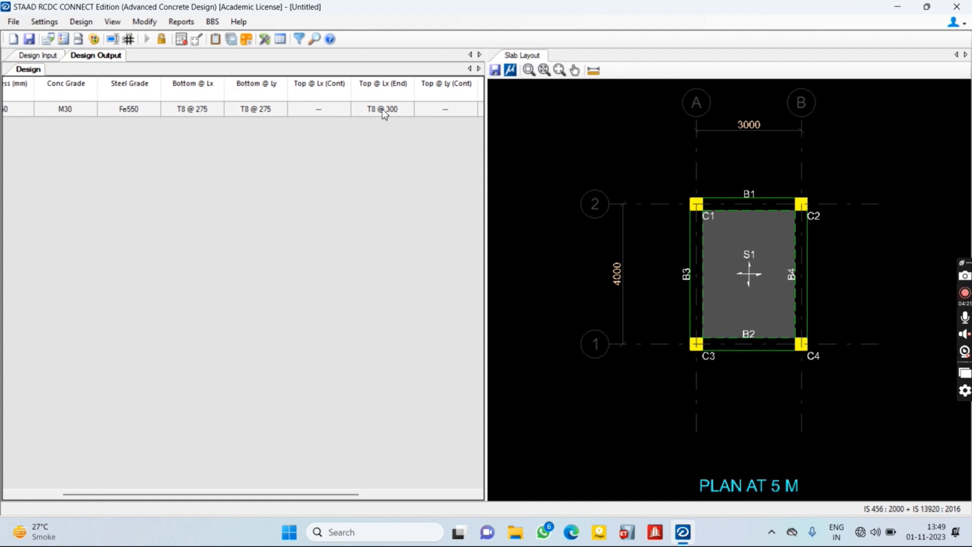
drag(308, 493, 353, 496)
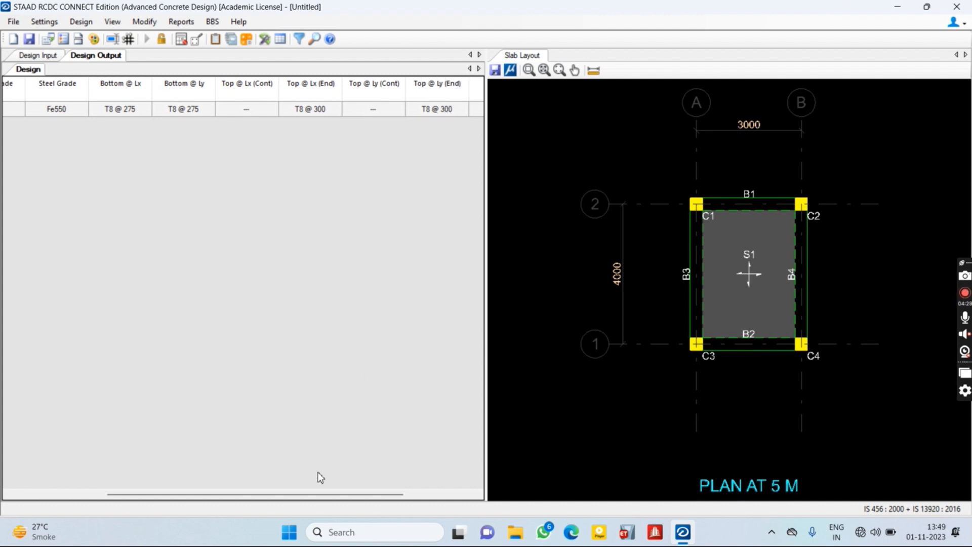
drag(340, 495, 419, 501)
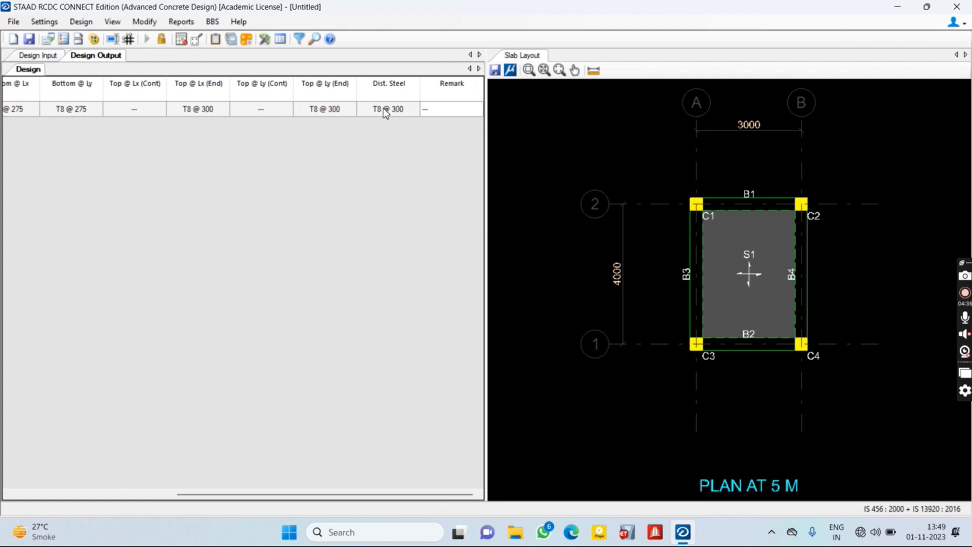
drag(386, 498, 209, 508)
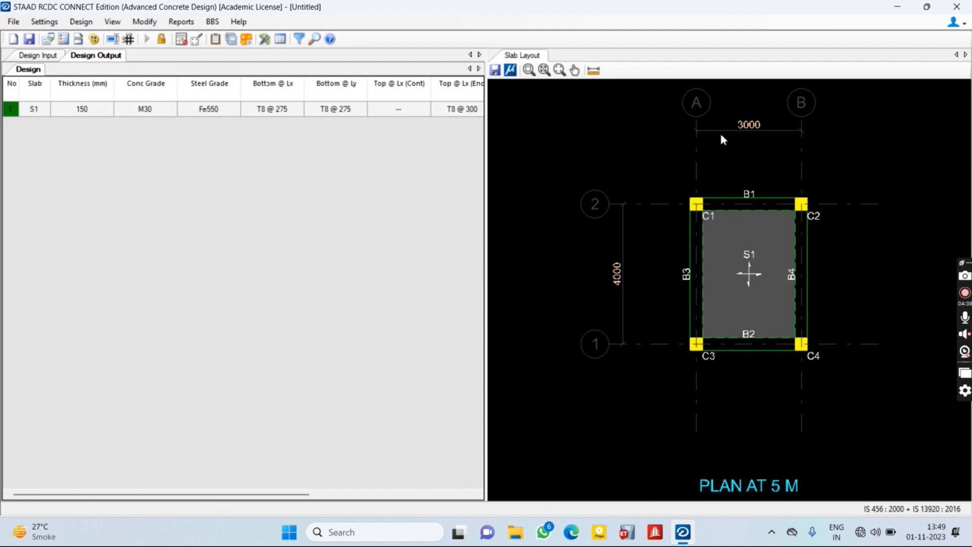
- Open slab S1's detail data, check its bottom reinforcement spacings, and close it without changes
click(116, 24)
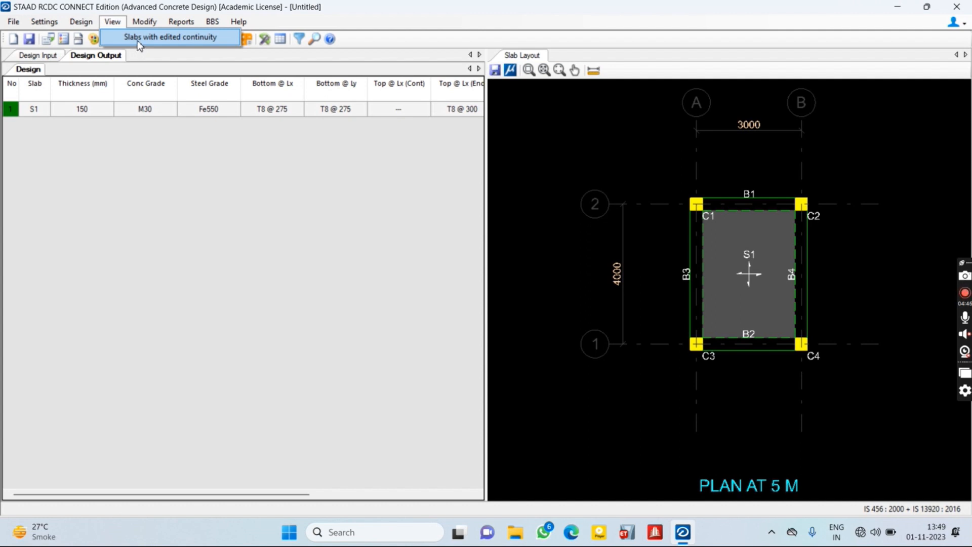
mouse_move(144, 22)
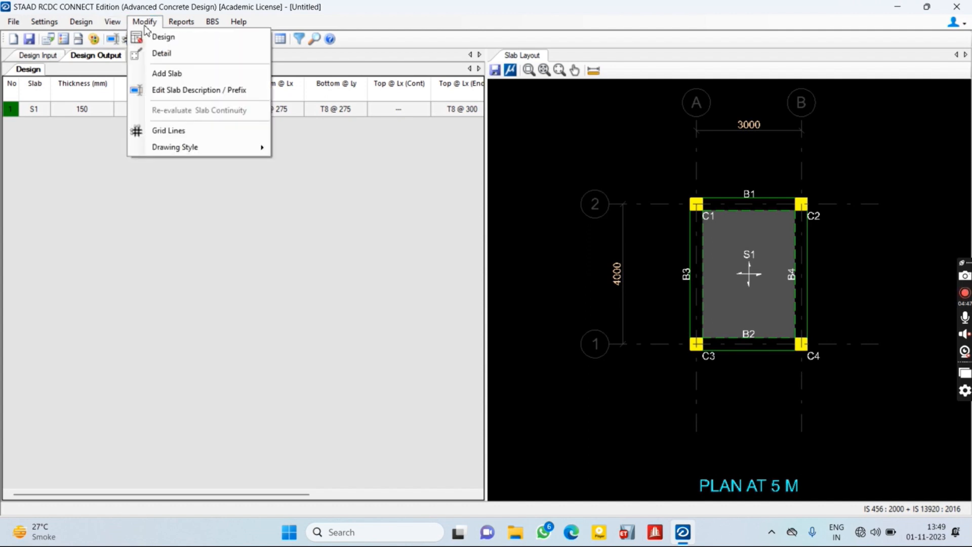
click(163, 53)
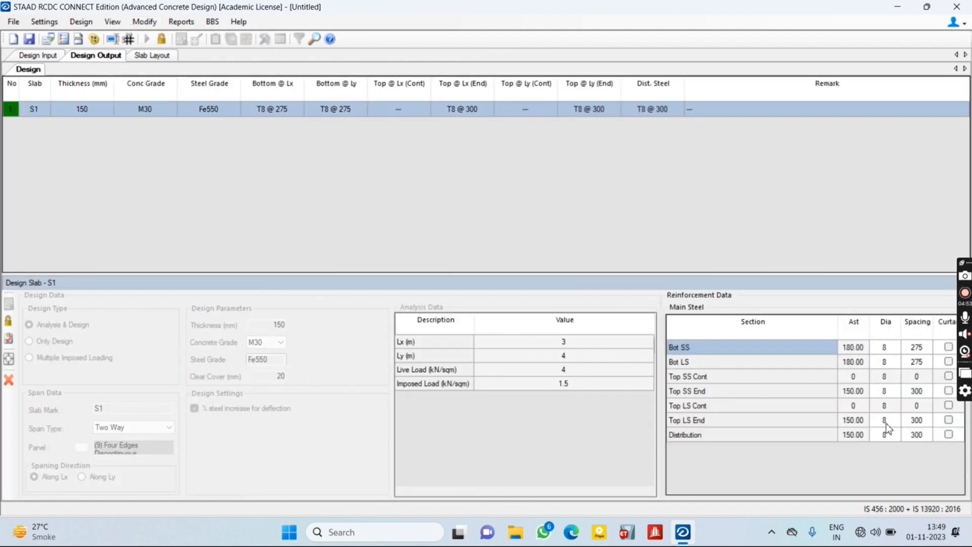
click(926, 362)
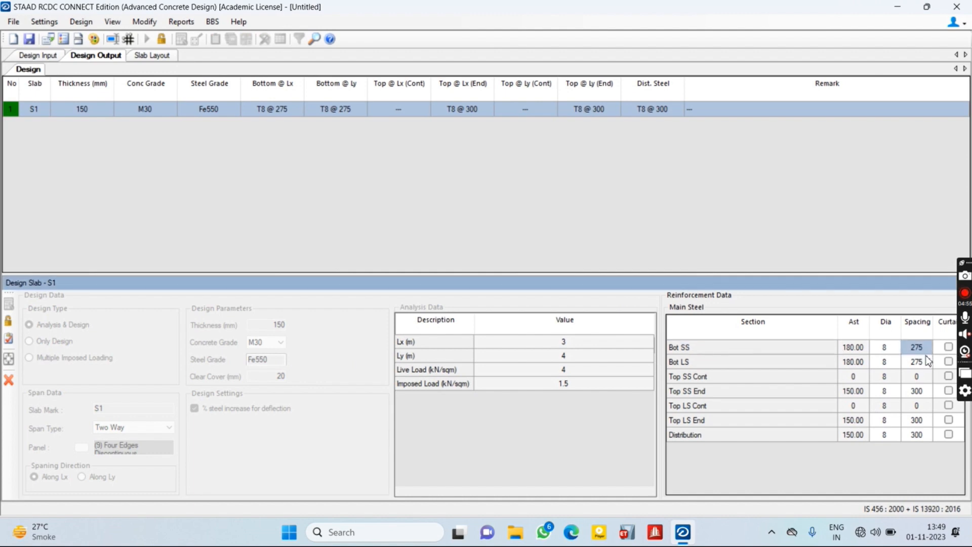
text(275)
click(159, 59)
click(113, 57)
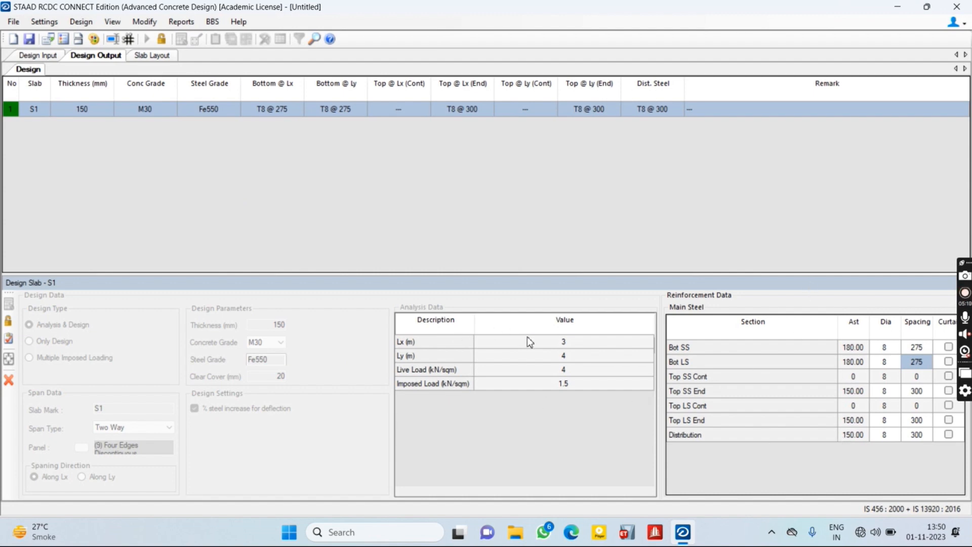
click(172, 25)
click(172, 26)
click(144, 23)
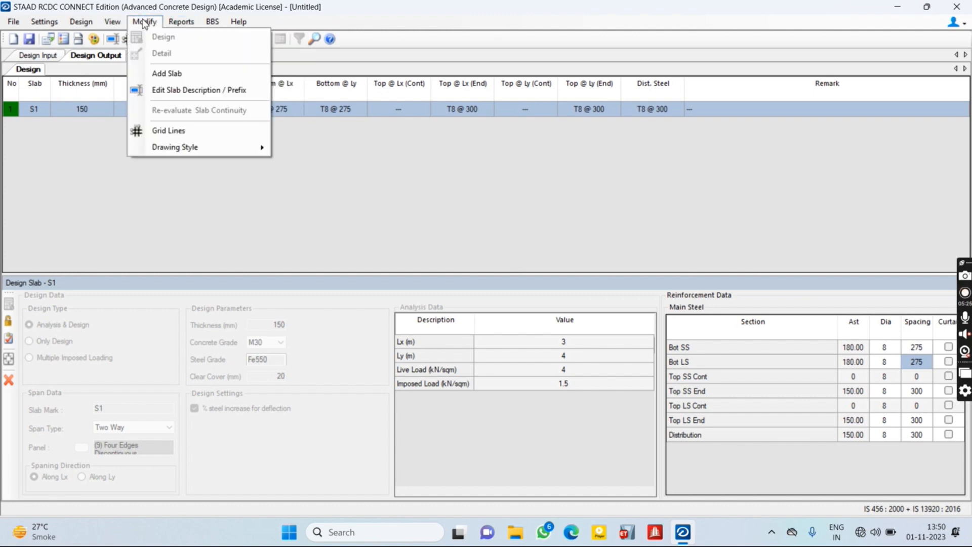
click(143, 23)
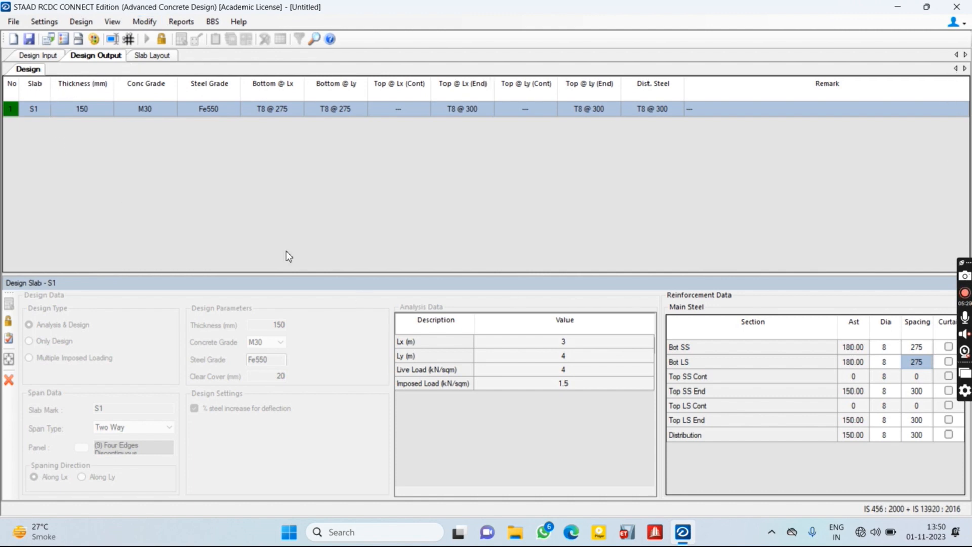
click(9, 380)
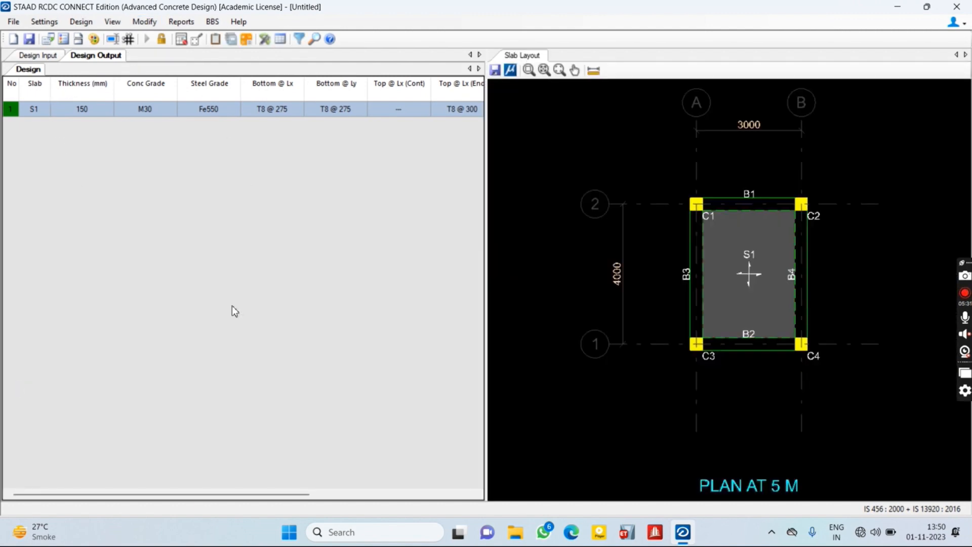
click(10, 115)
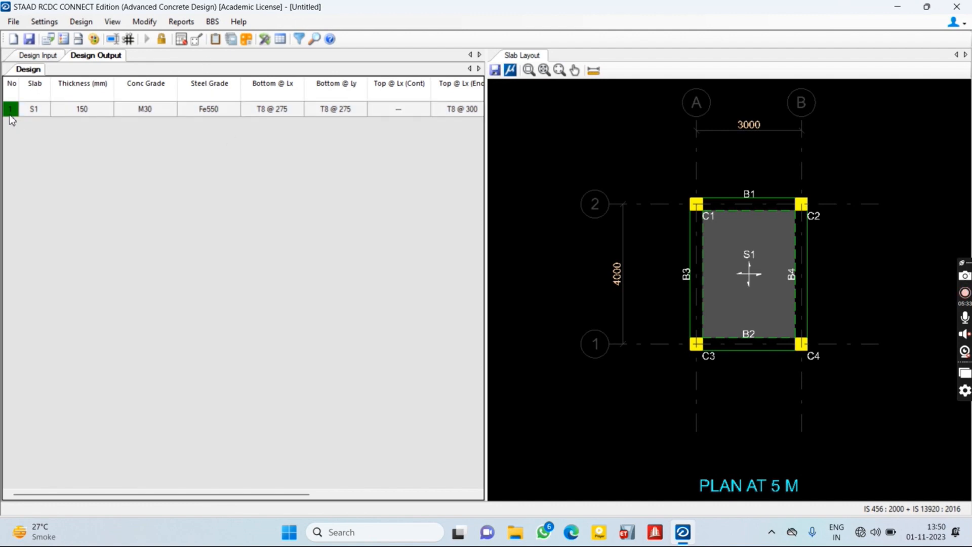
right_click(12, 120)
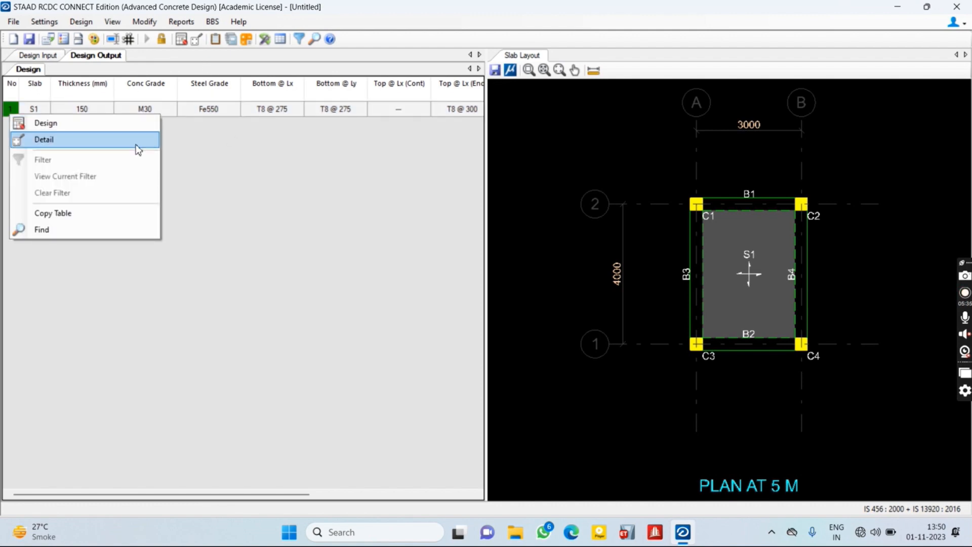
click(259, 216)
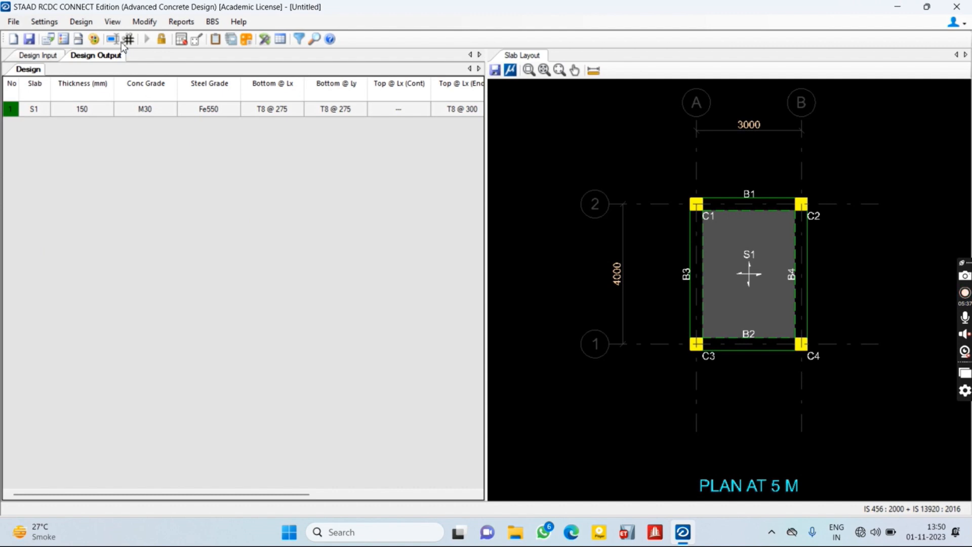
- Generate the In-Plan Detailing drawings and examine the bars and spacing in the bottom reinforcement layout of slab S1
click(188, 22)
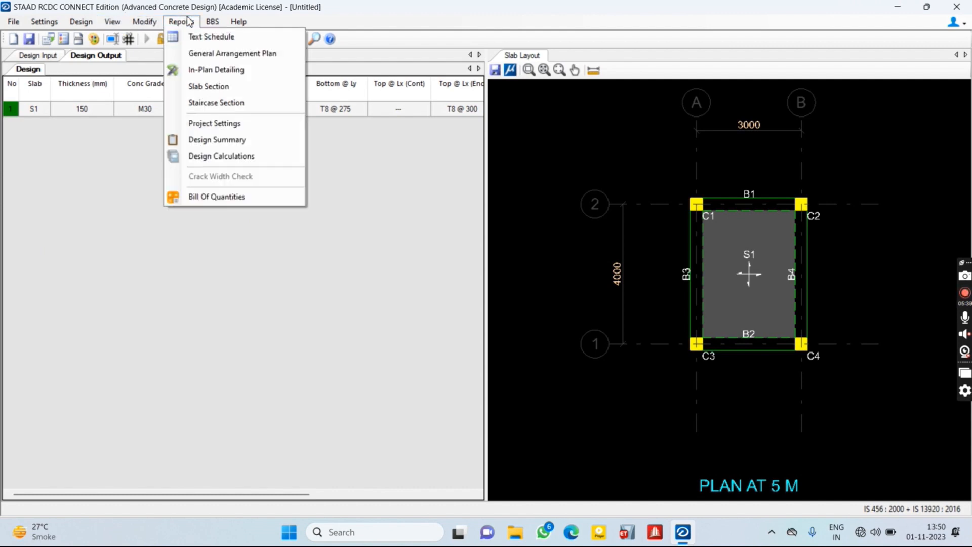
click(214, 69)
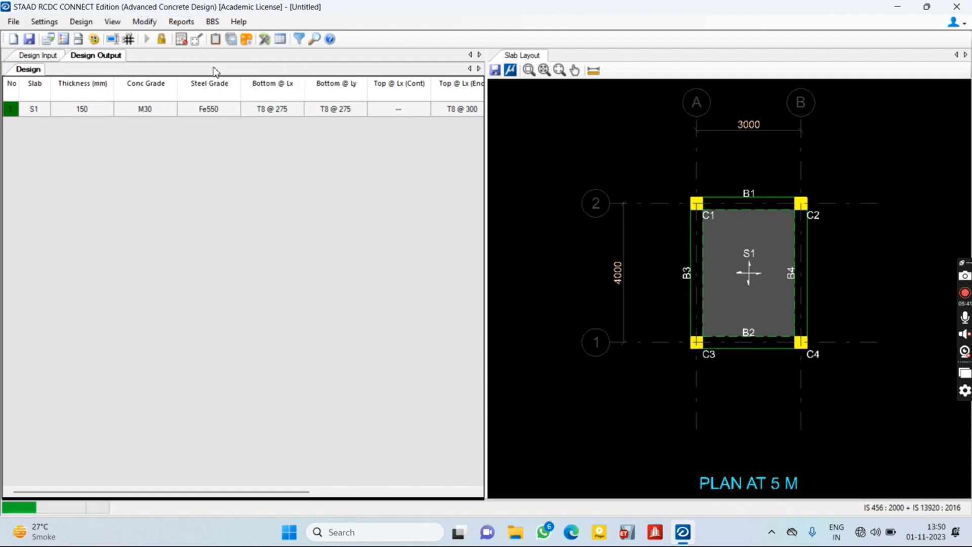
scroll(226, 204, up, 5)
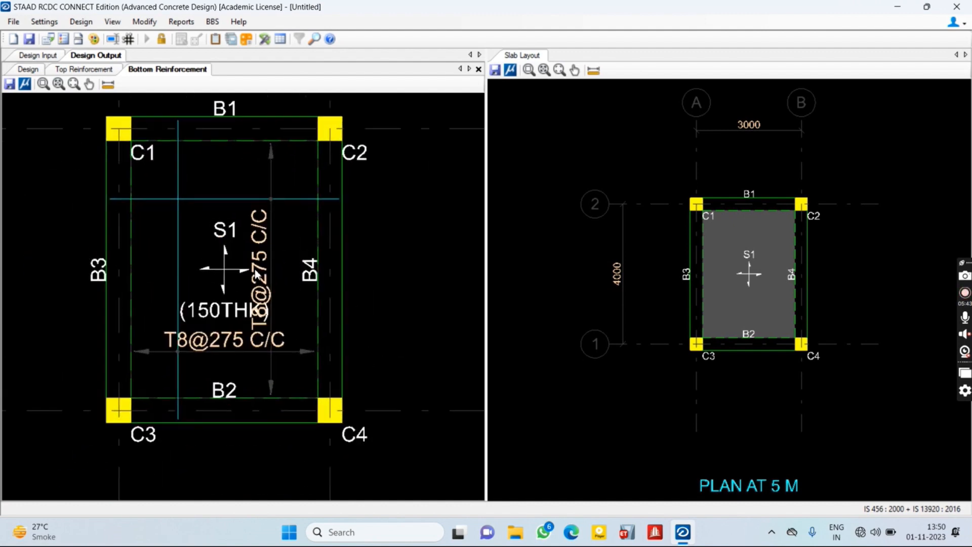
middle_drag(180, 273, 219, 279)
scroll(220, 279, up, 1)
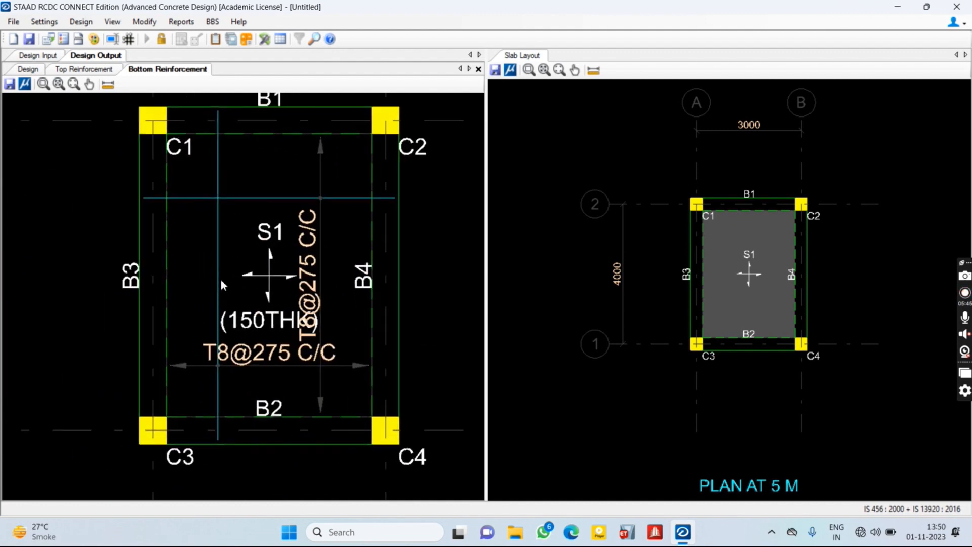
mouse_move(316, 296)
middle_down()
mouse_move(299, 248)
mouse_move(290, 344)
middle_up()
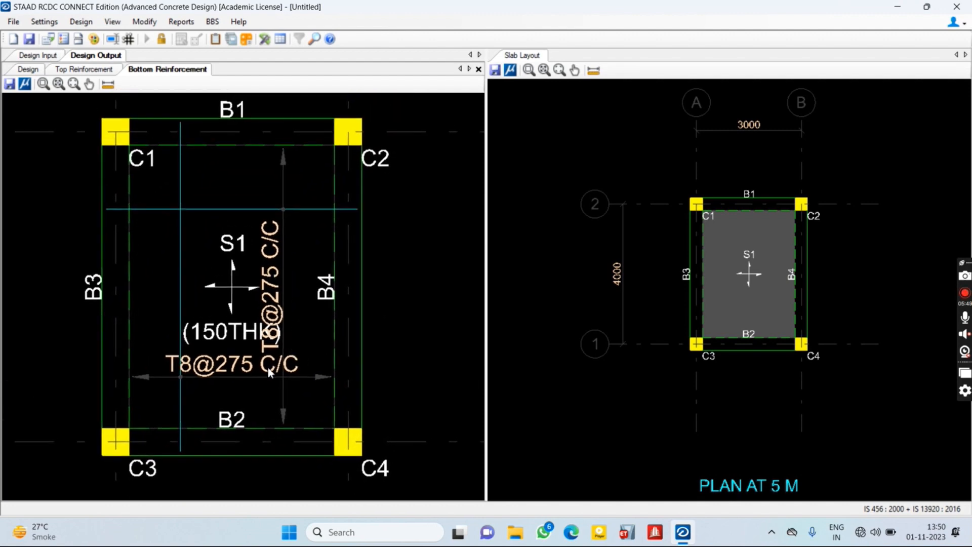
scroll(218, 347, down, 5)
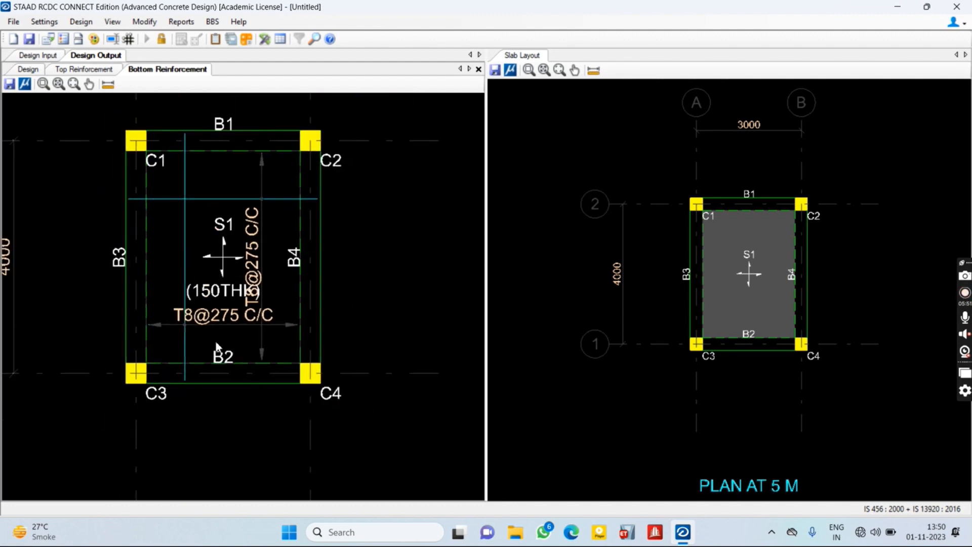
scroll(216, 342, down, 1)
middle_drag(216, 342, 216, 317)
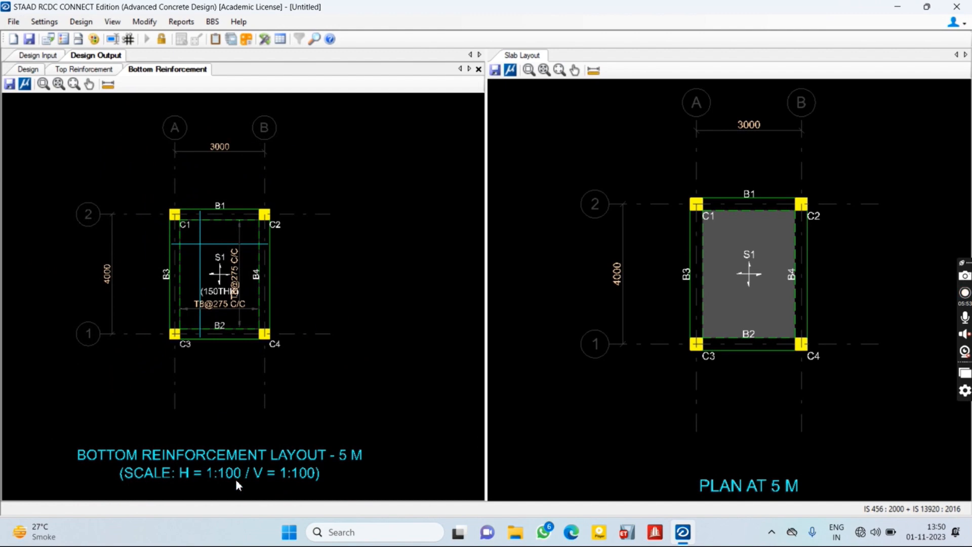
scroll(207, 236, up, 5)
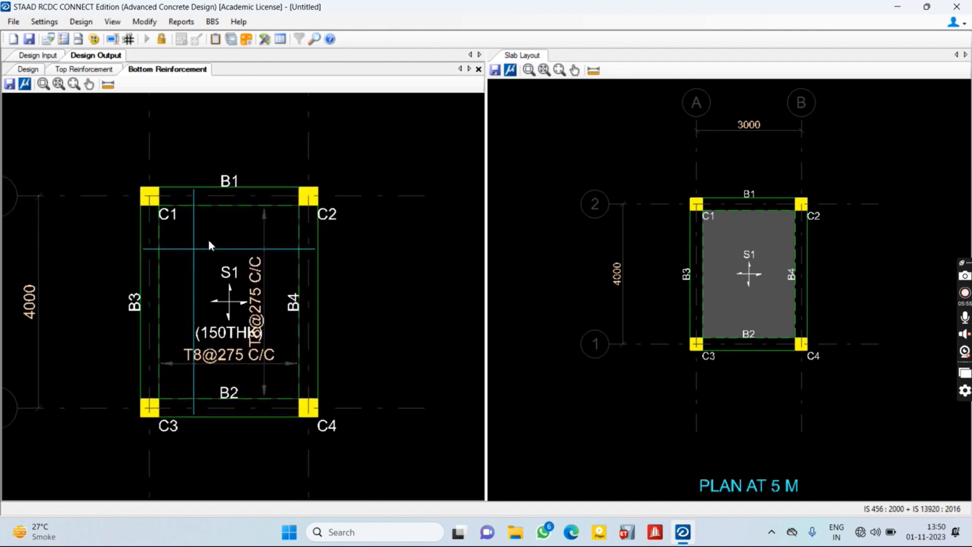
scroll(233, 283, up, 2)
middle_drag(248, 349, 245, 322)
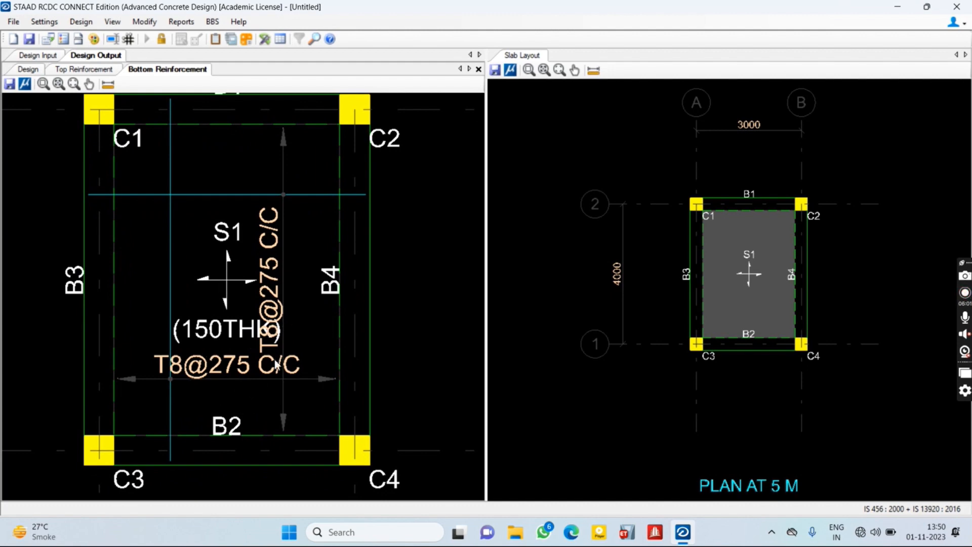
scroll(276, 364, down, 5)
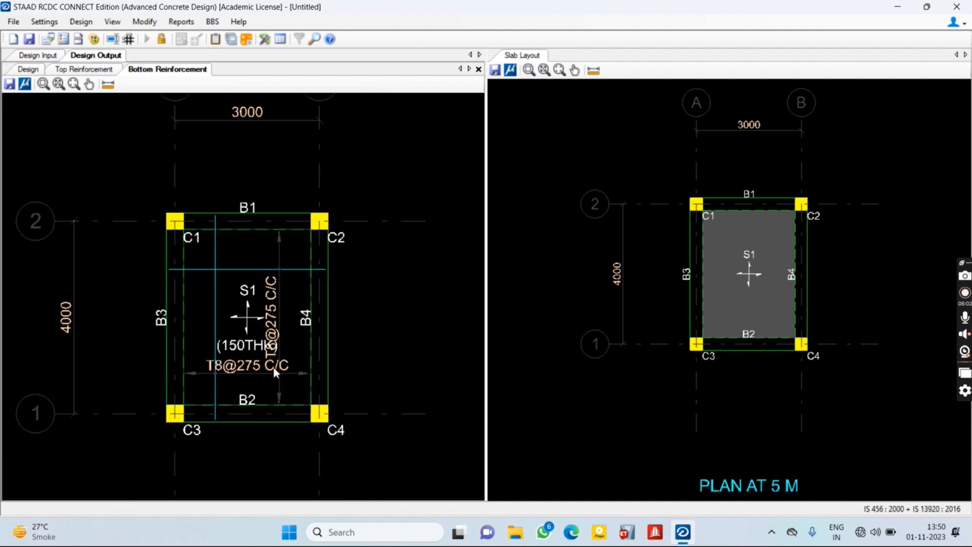
- Examine the bars and extents in slab S1's top reinforcement layout, then close both reinforcement drawings
click(77, 71)
scroll(290, 363, up, 4)
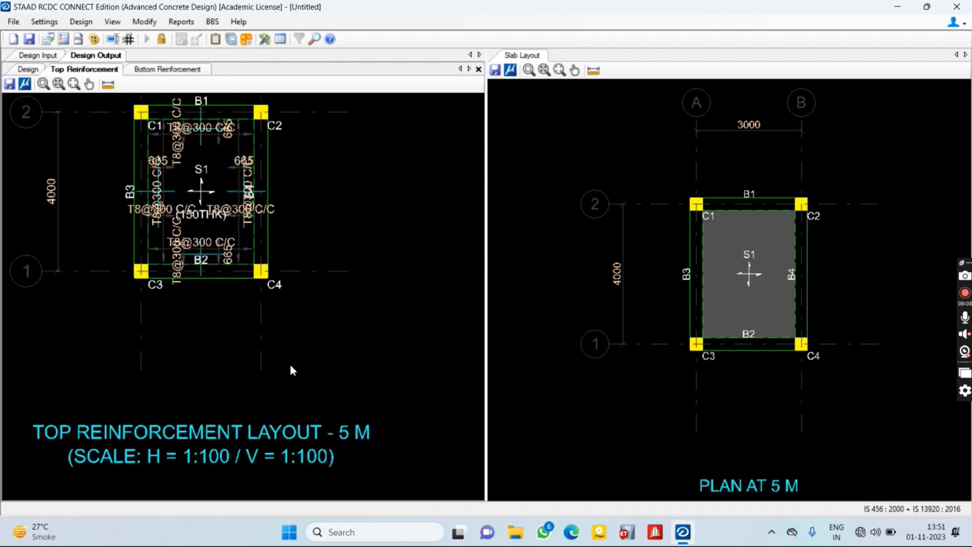
scroll(241, 378, down, 2)
scroll(241, 378, up, 4)
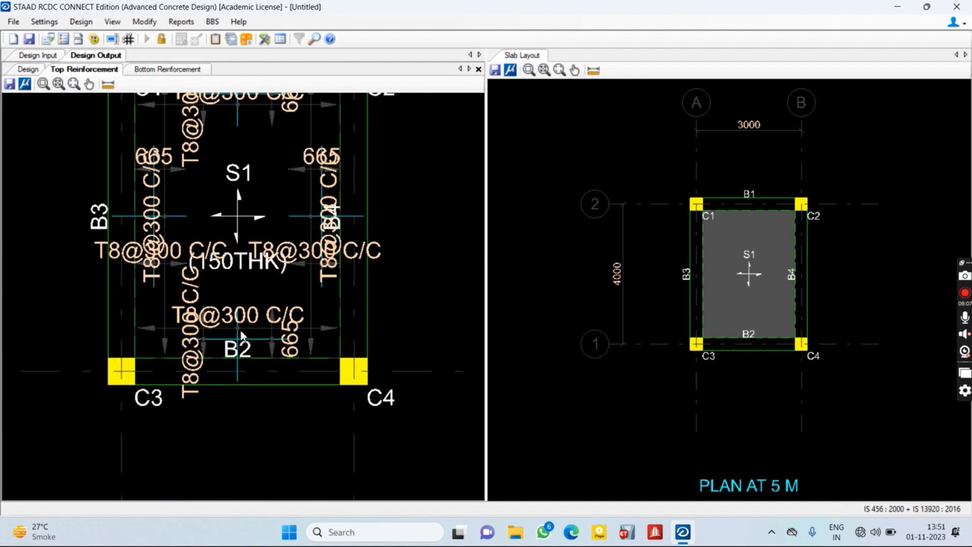
middle_drag(261, 311, 268, 350)
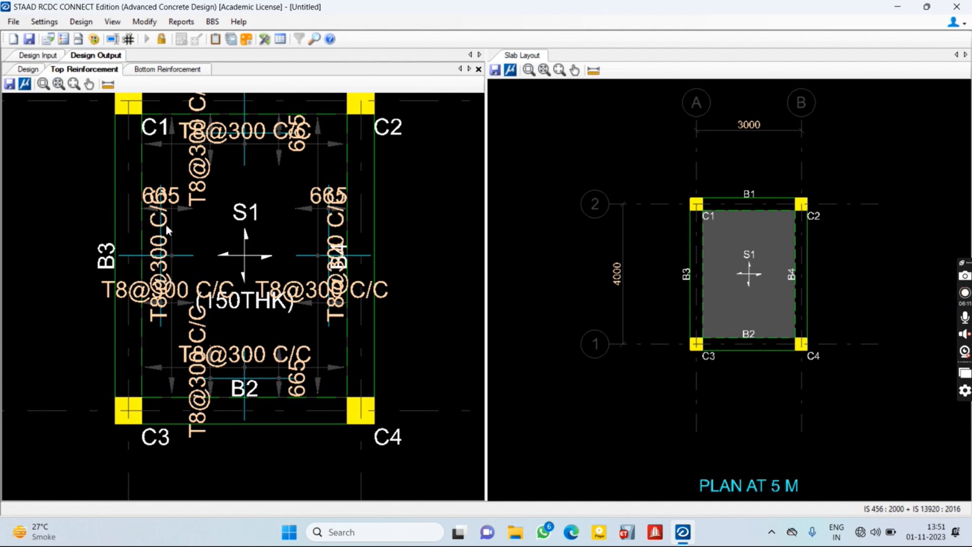
scroll(242, 340, down, 3)
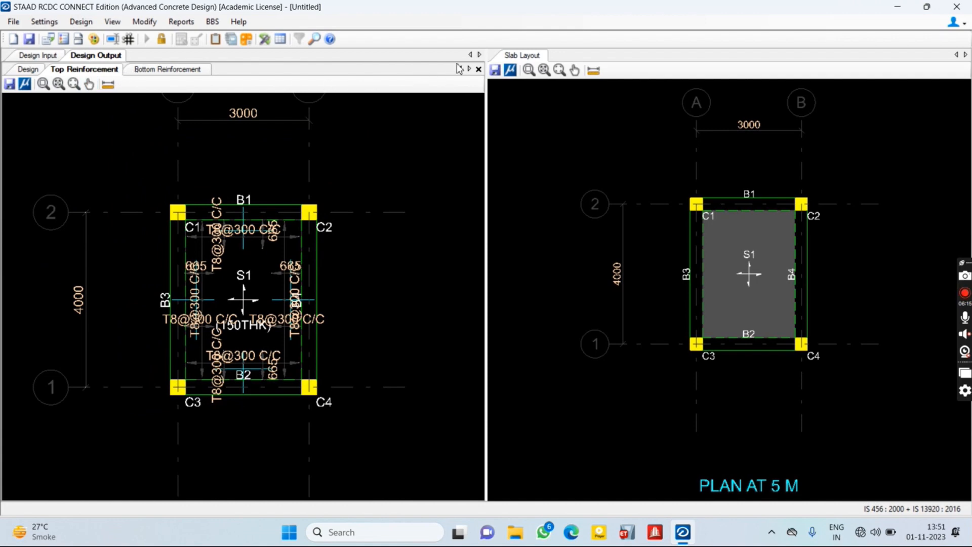
click(479, 69)
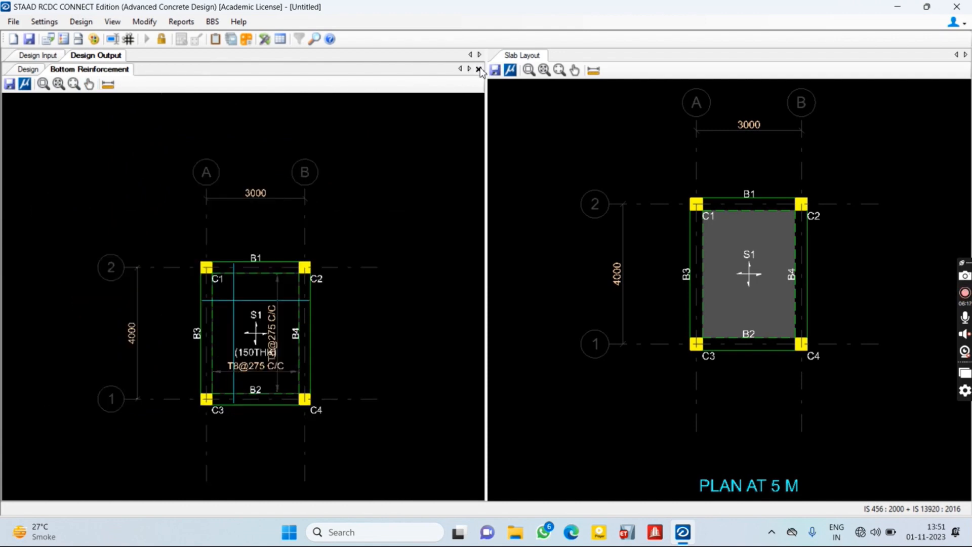
click(479, 69)
click(181, 22)
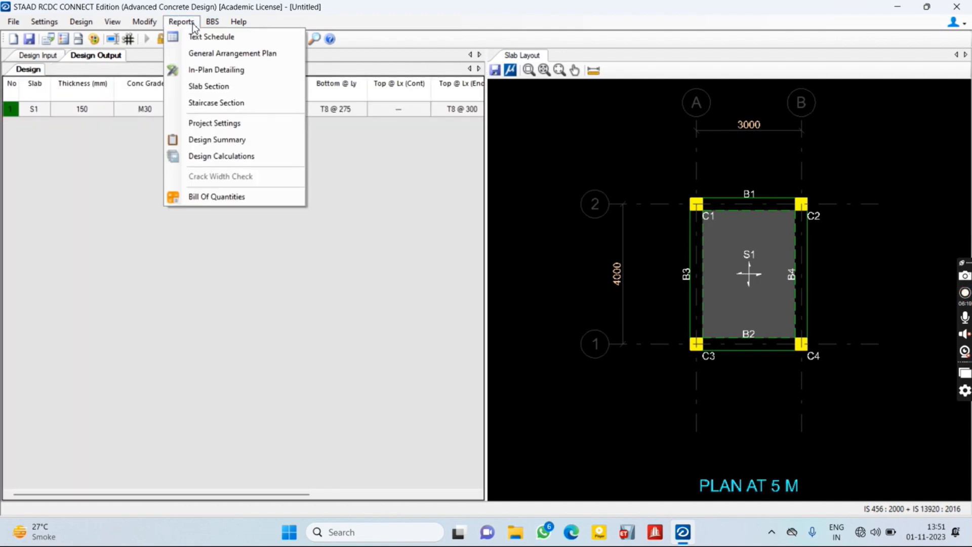
click(196, 91)
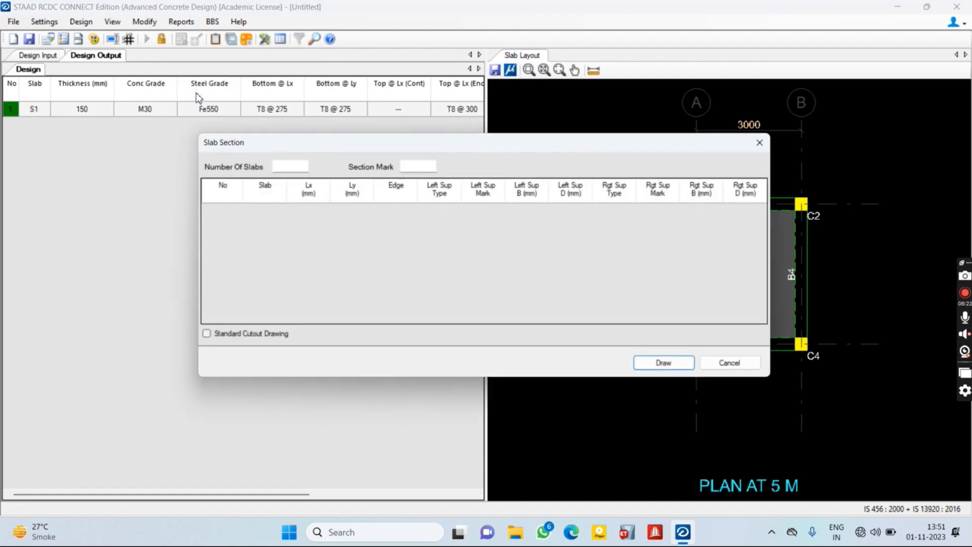
click(764, 142)
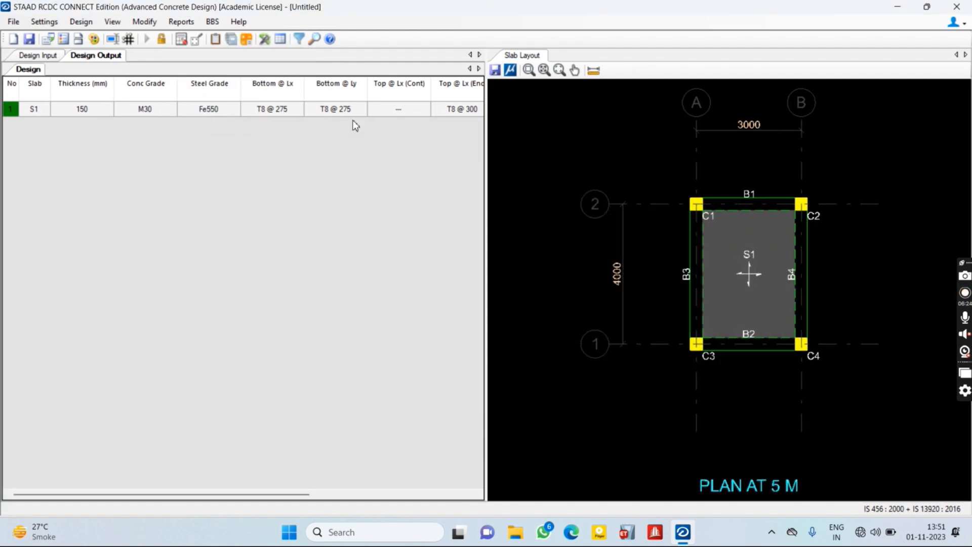
- Generate the slab Design Summary report, read through its slab S1 data and reinforcement table, and close it
click(175, 22)
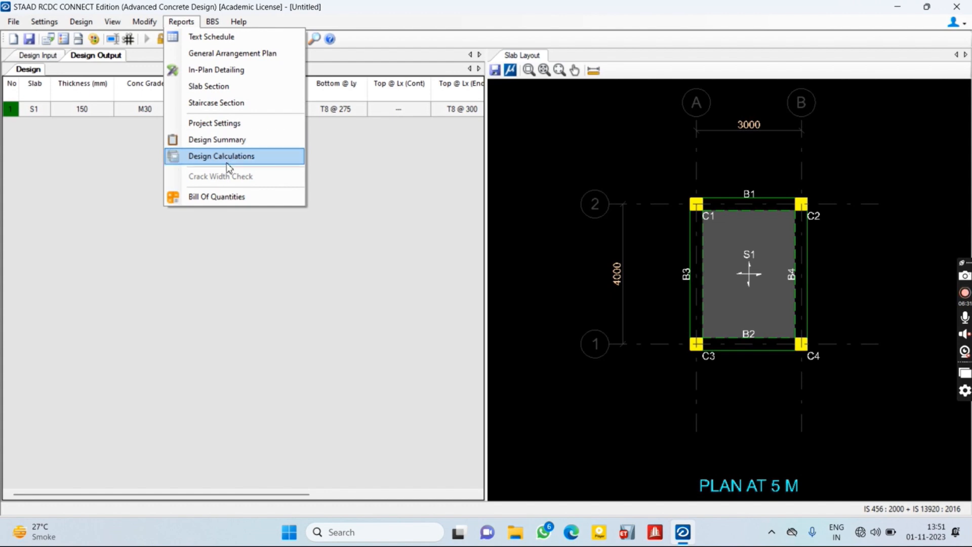
click(222, 139)
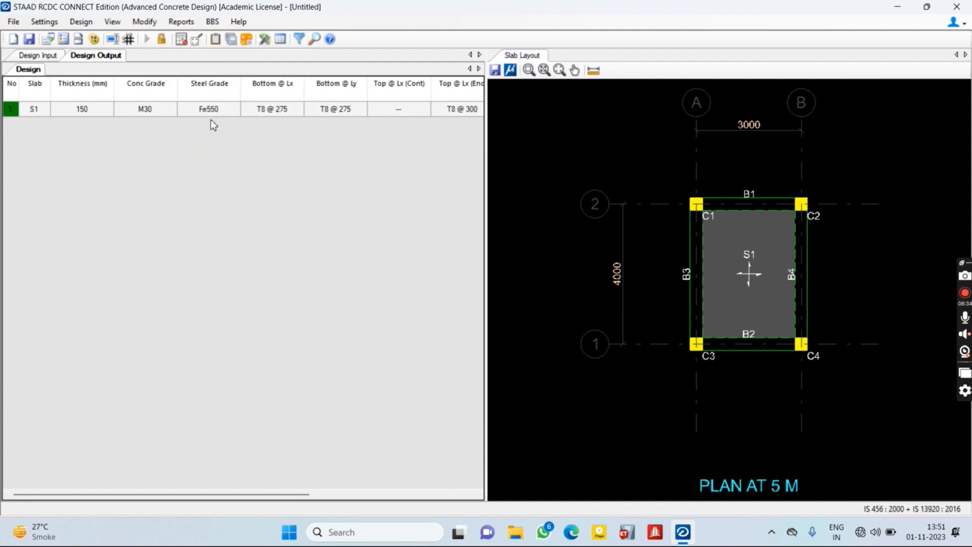
scroll(176, 244, down, 5)
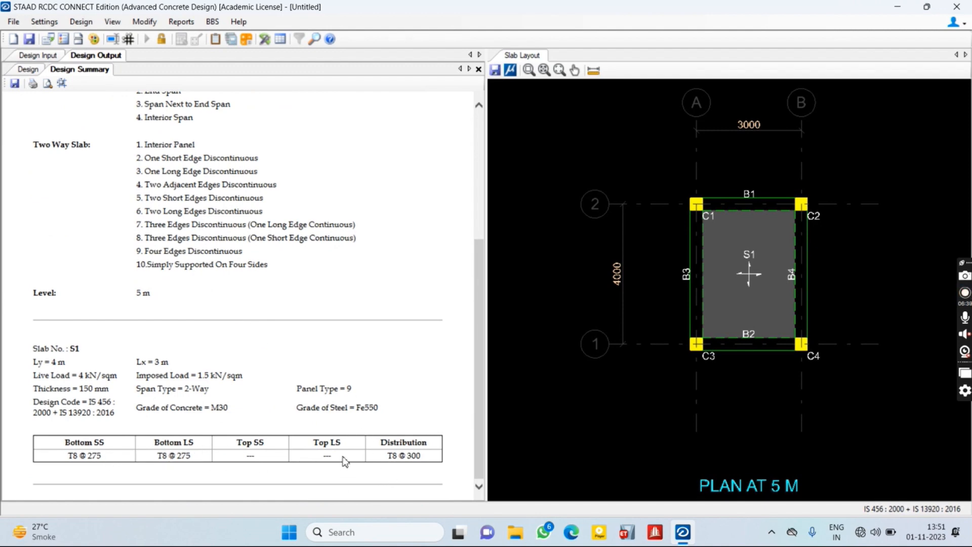
scroll(344, 460, up, 5)
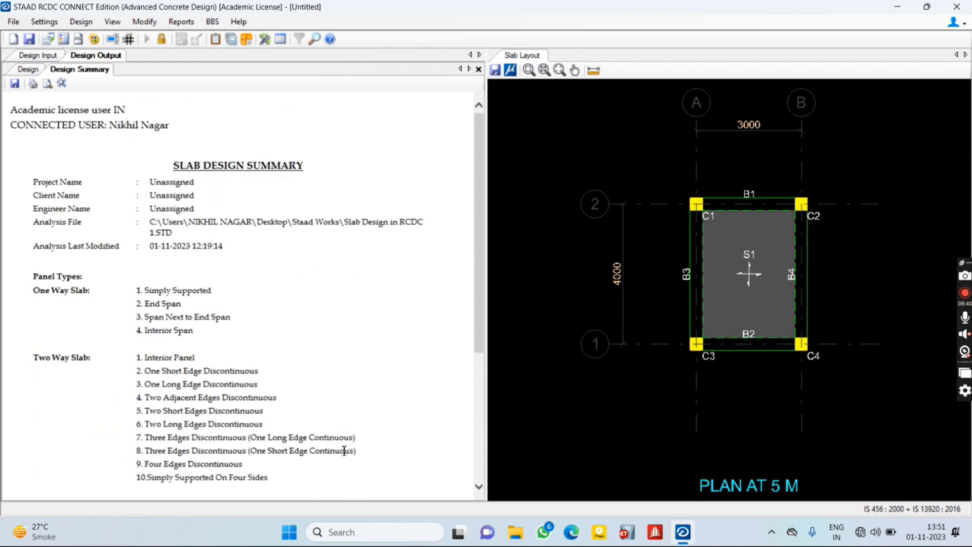
click(478, 69)
- Generate the Design Calculations report for all slabs, read through its shear and deflection checks, and close it
click(181, 21)
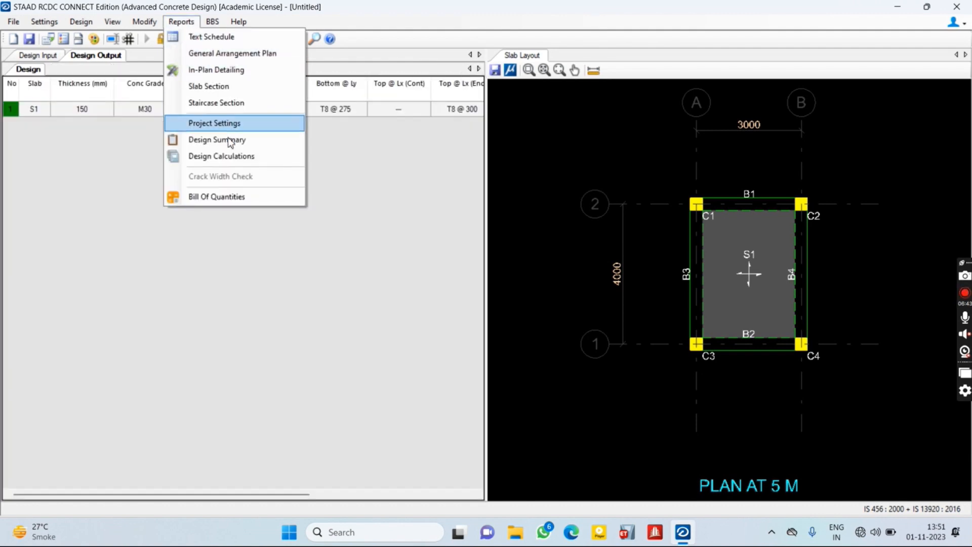
click(224, 159)
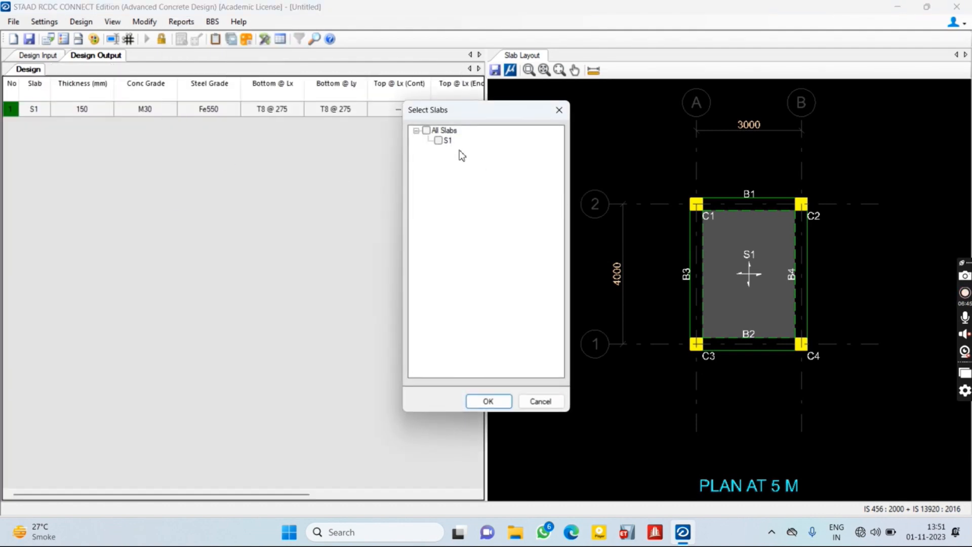
click(428, 132)
click(488, 401)
scroll(281, 314, down, 10)
scroll(281, 314, down, 20)
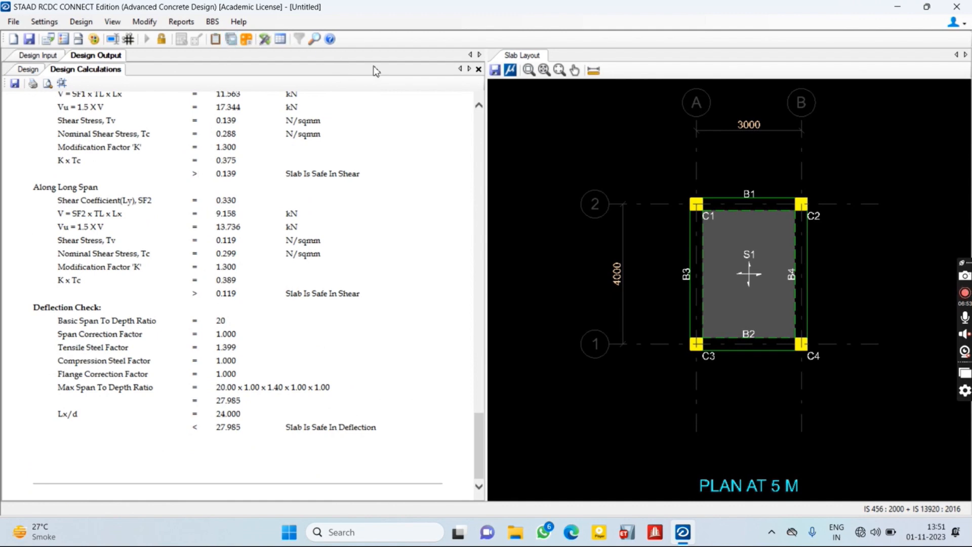
click(479, 69)
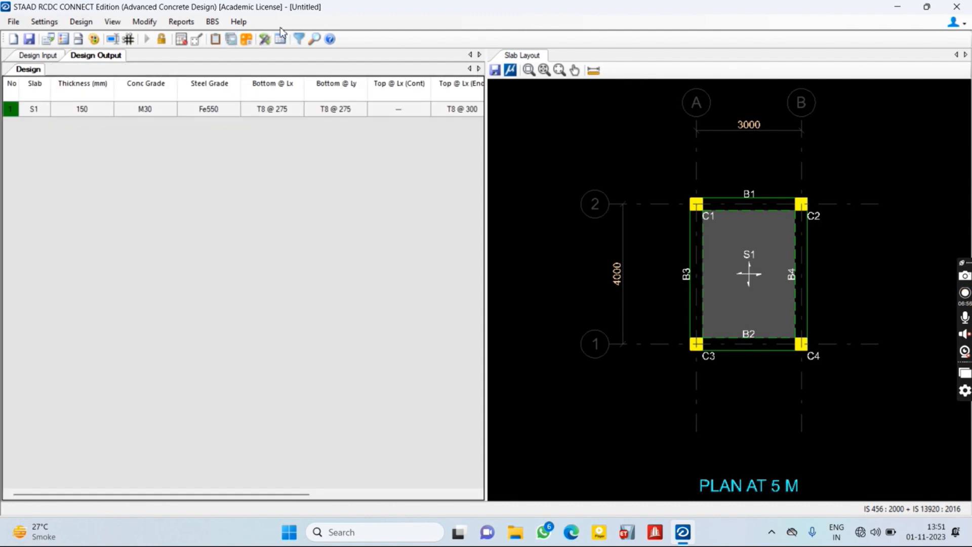
- Open the Bill of Quantities settings, review the concrete, steel and shuttering rates, plan area and currency, and accept them without the BOQ Summary
click(178, 22)
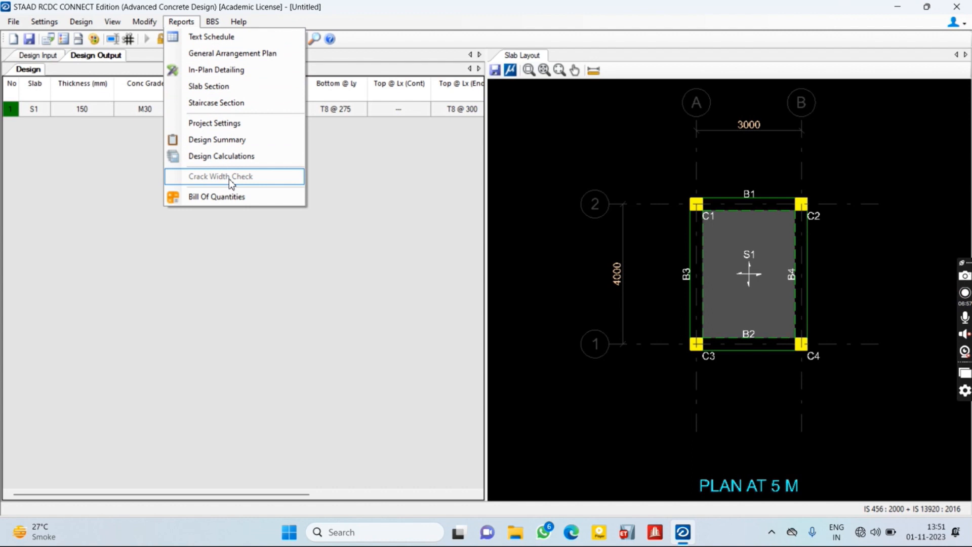
click(232, 192)
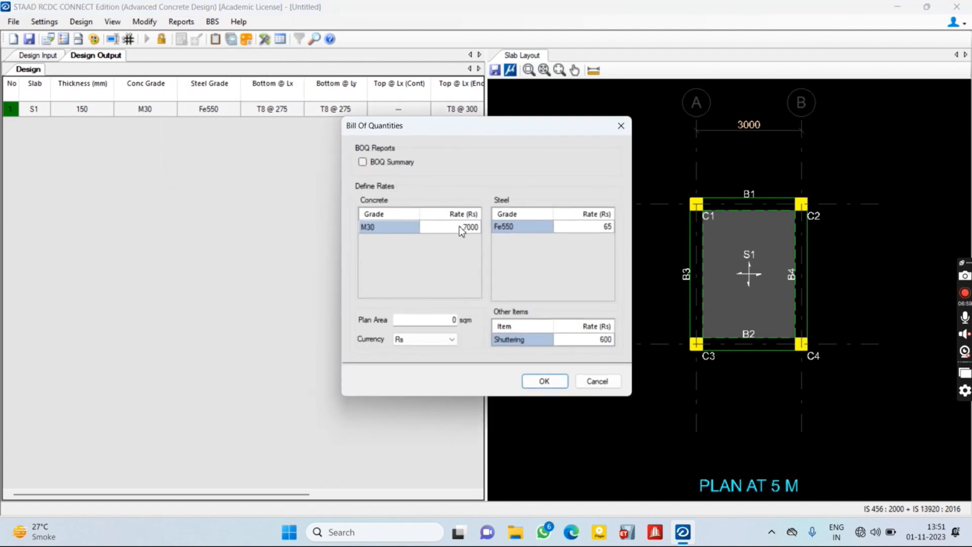
click(459, 226)
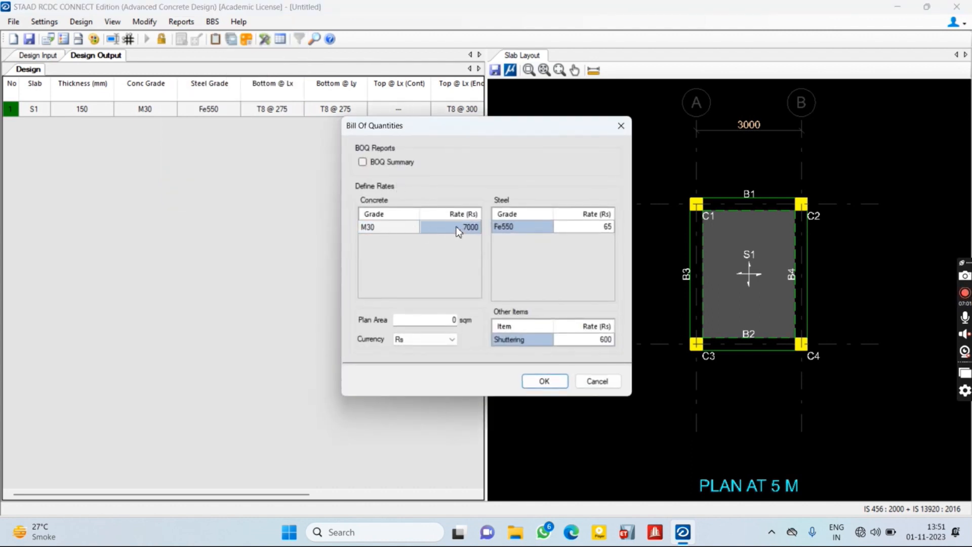
click(561, 226)
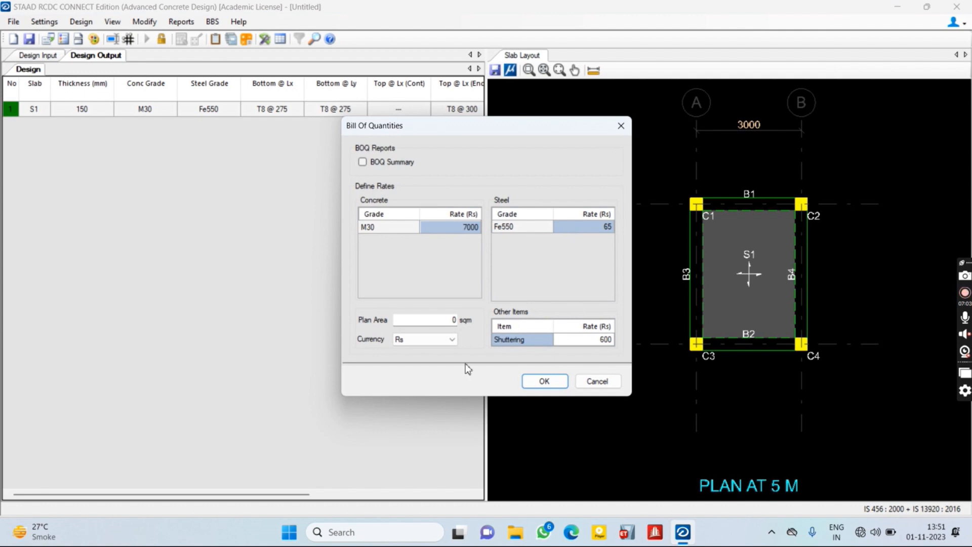
click(448, 320)
click(594, 338)
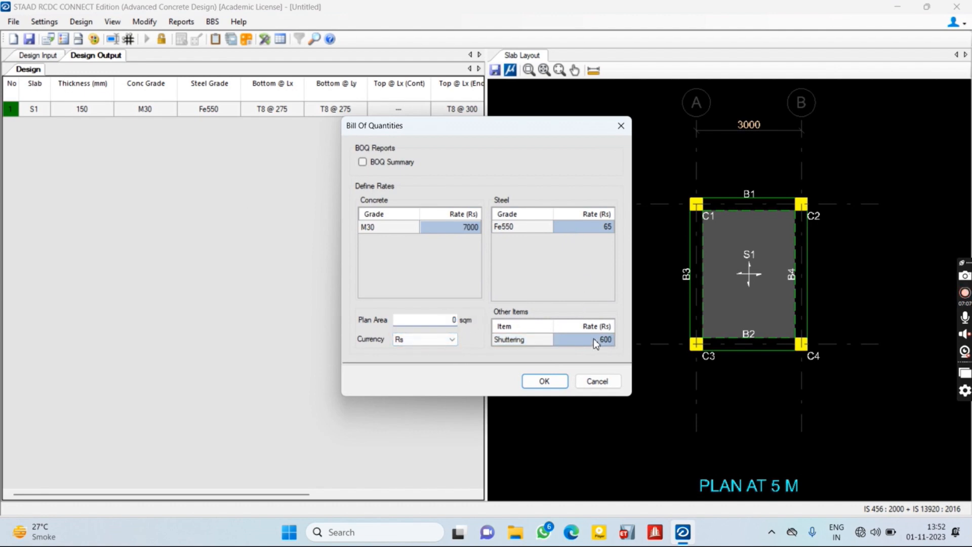
click(406, 338)
click(406, 338)
click(544, 381)
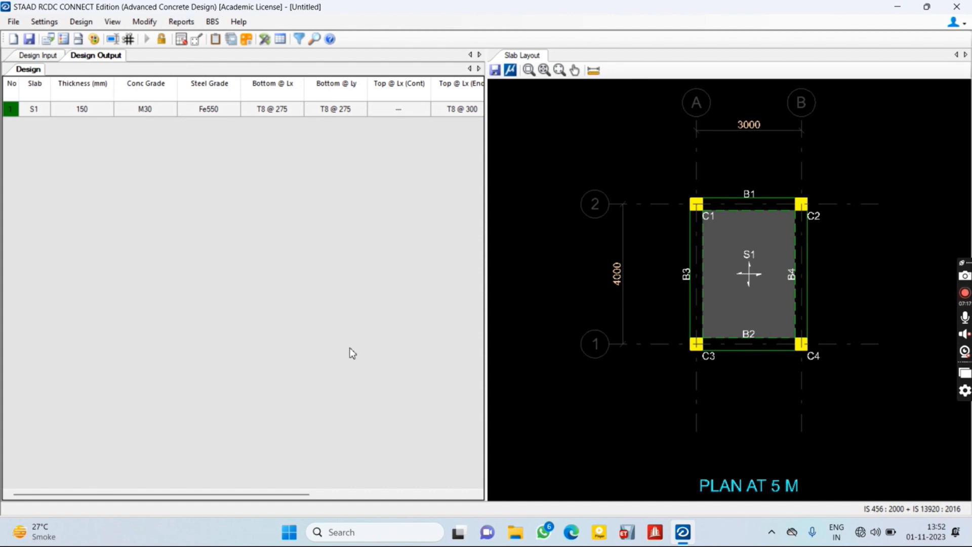
- Generate the slab's bar bending schedule to screen in Drawing format, with rebar numbering by element and Rebar Shape notation
drag(256, 503, 295, 399)
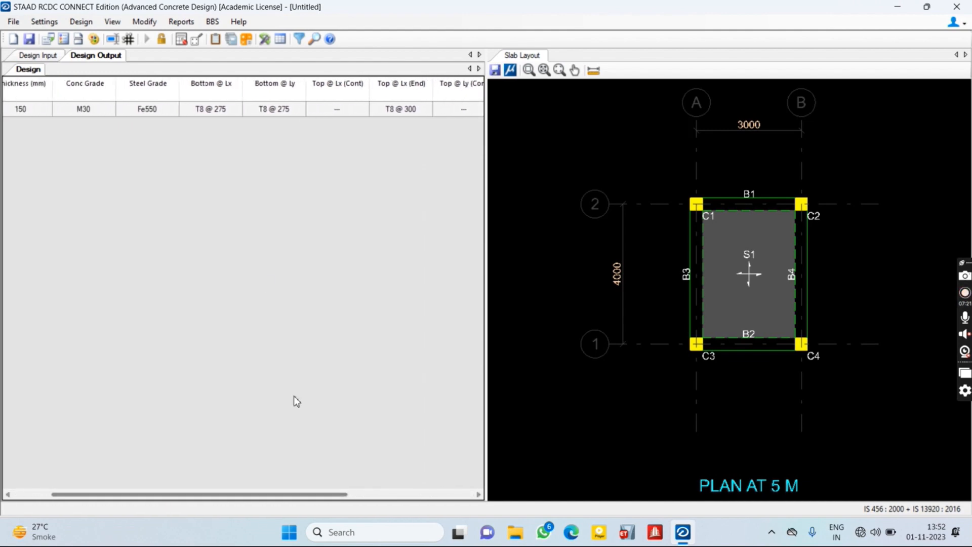
click(179, 22)
click(177, 22)
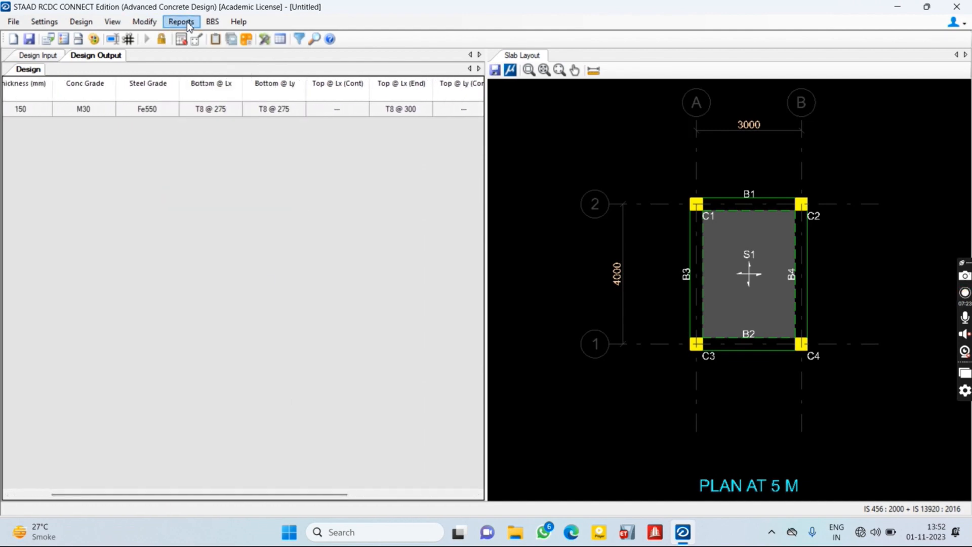
click(208, 23)
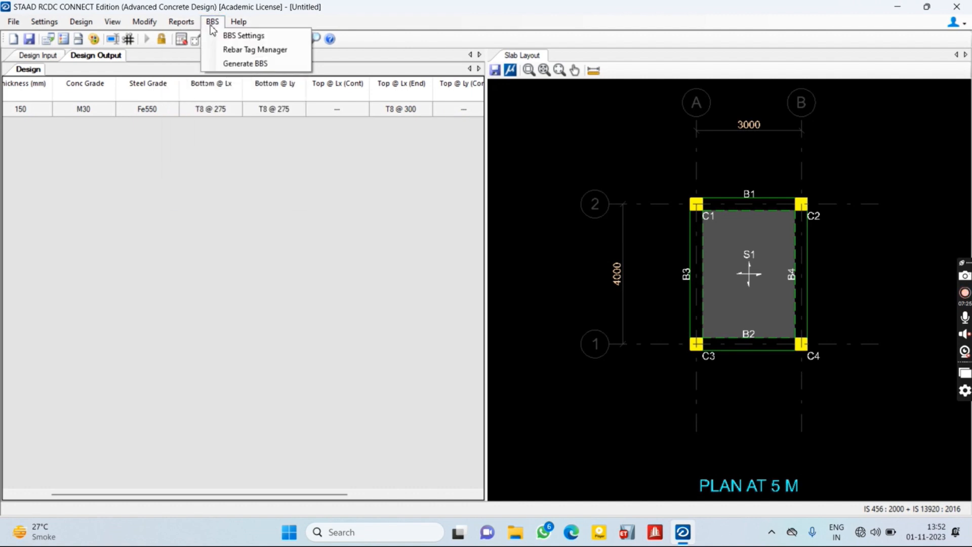
click(225, 63)
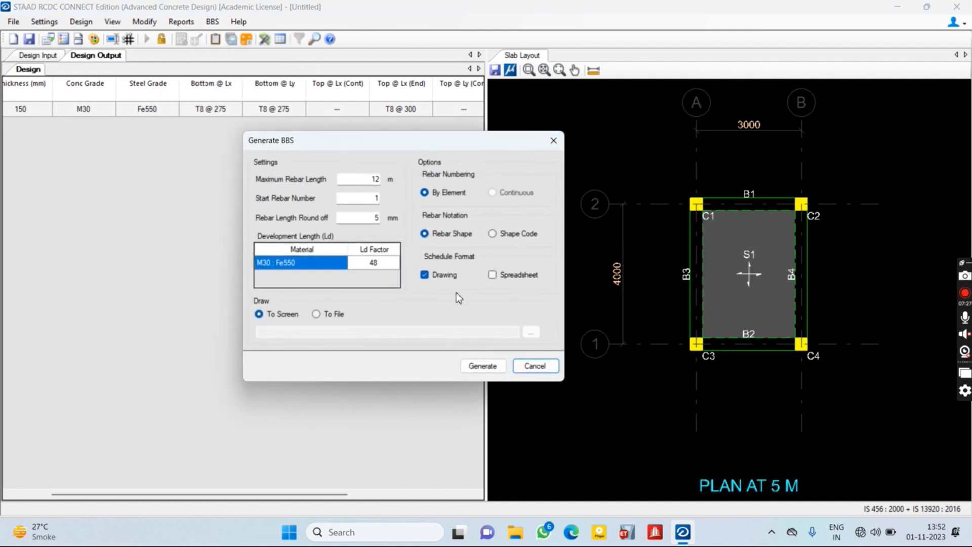
click(475, 365)
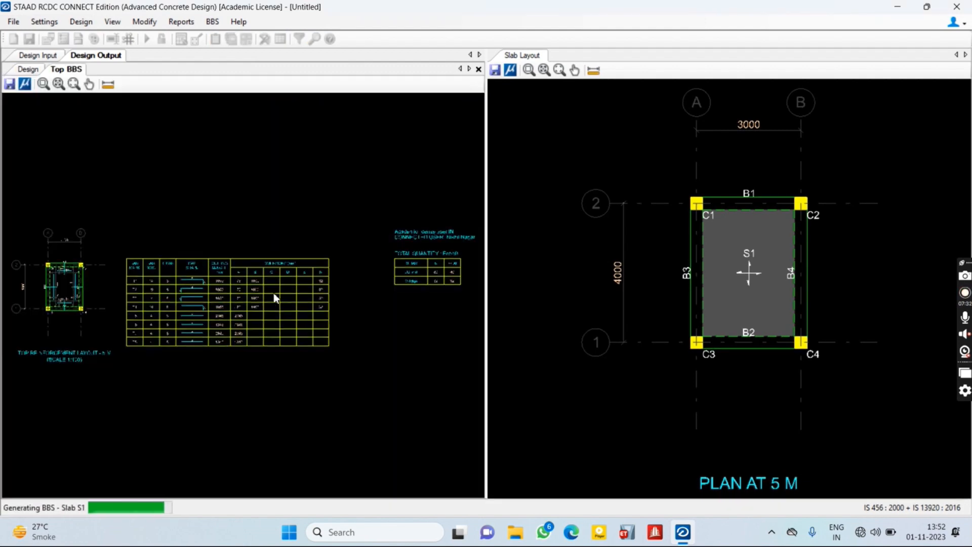
- Examine the Bottom BBS drawing's bar shapes, cutting lengths and dimensions, and its Fe550 total quantity table
scroll(217, 276, up, 2)
scroll(266, 309, up, 3)
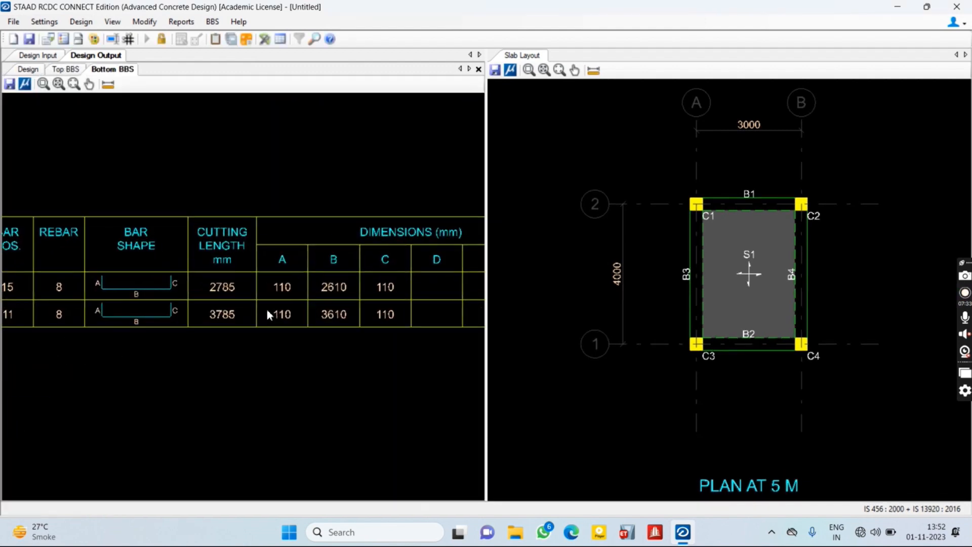
middle_drag(296, 317, 215, 338)
scroll(213, 334, down, 4)
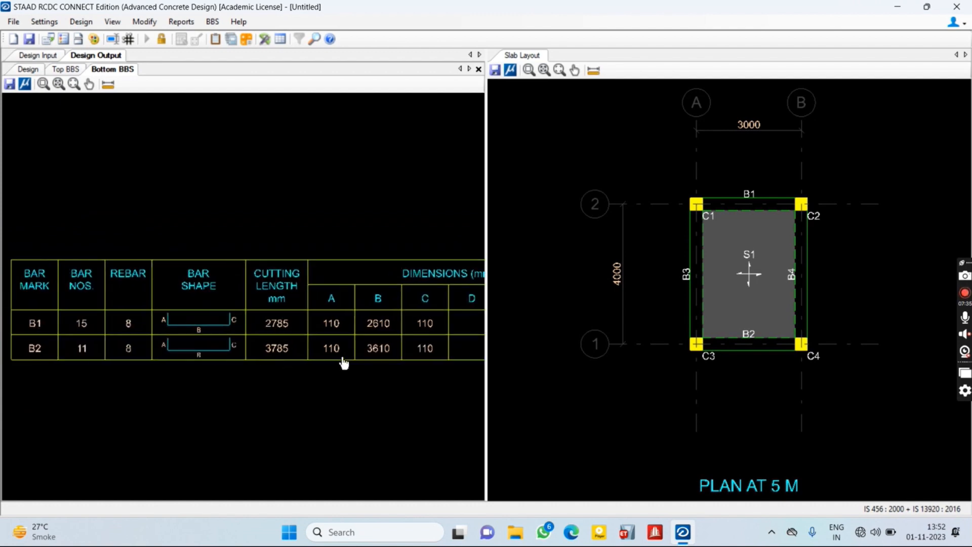
scroll(127, 306, up, 3)
middle_drag(308, 323, 143, 321)
middle_drag(445, 356, 214, 343)
middle_drag(361, 310, 244, 366)
scroll(236, 339, up, 3)
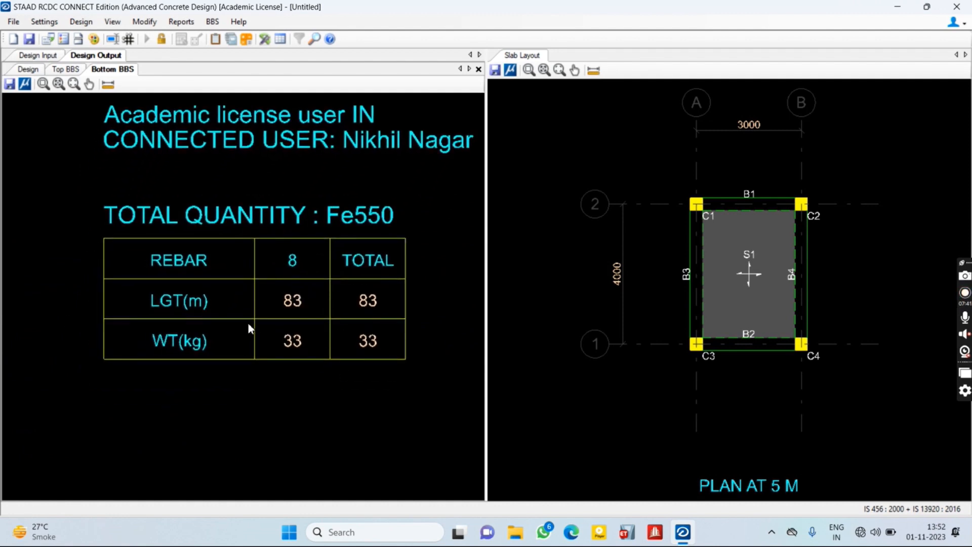
scroll(246, 330, down, 3)
- View the Top BBS drawing, then close both bar bending schedule drawings
click(74, 70)
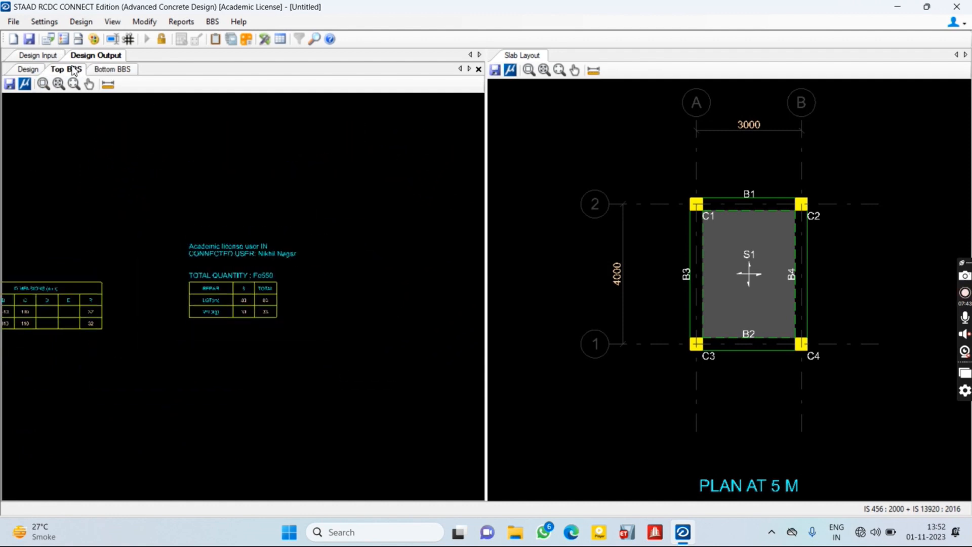
click(113, 71)
click(478, 70)
click(478, 70)
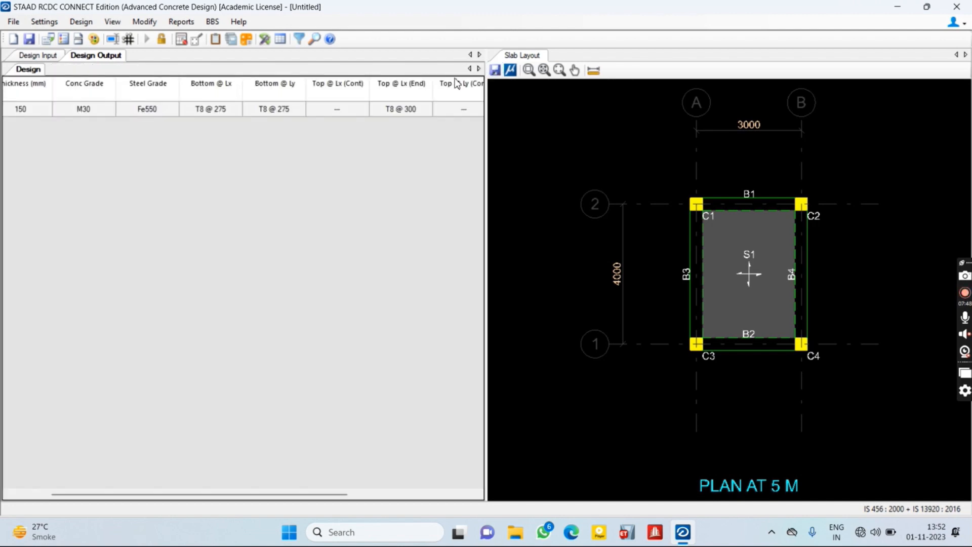
- Generate the slab's Bill of Quantities report with the BOQ Summary option enabled
click(187, 25)
click(225, 195)
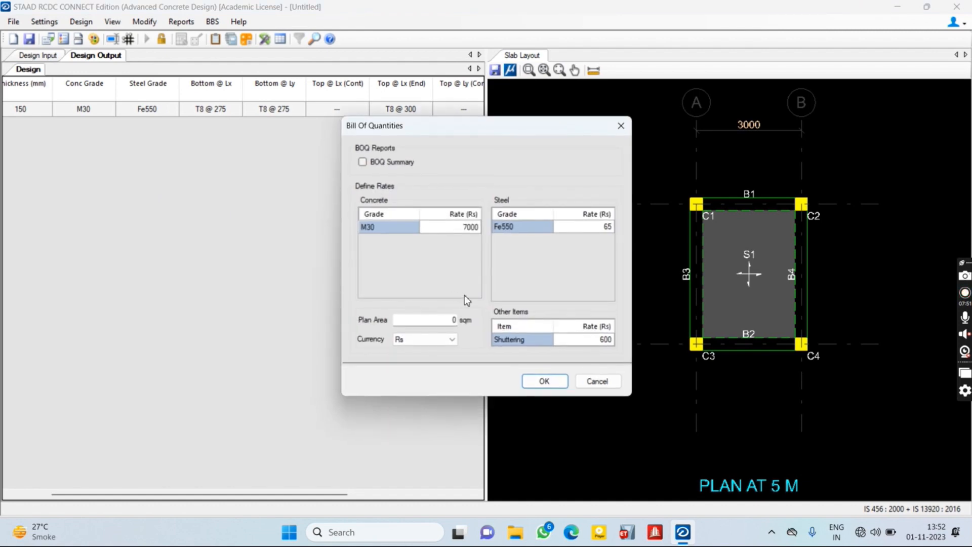
click(375, 164)
click(549, 383)
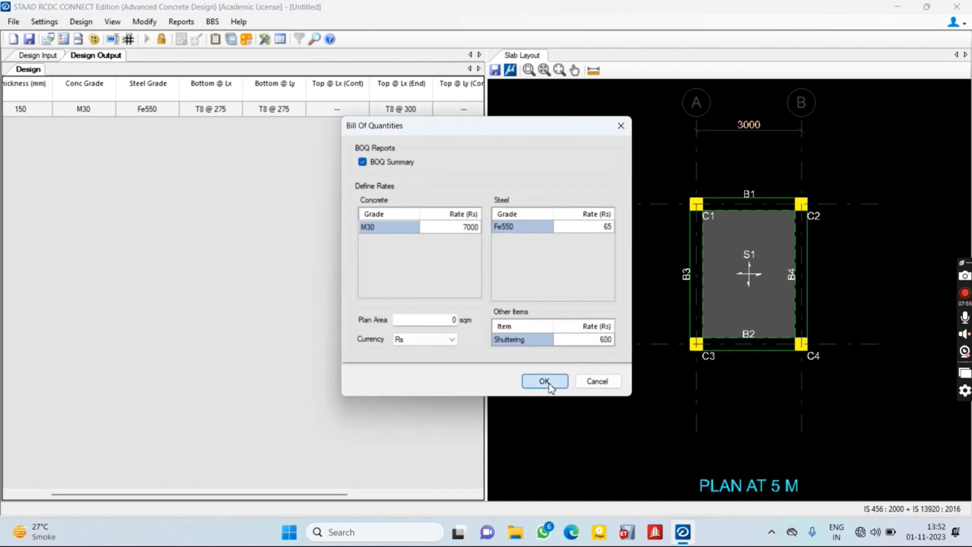
- Read the BOQ Summary's material quantities, costs, grand total and design metrics, and close the report
scroll(222, 285, down, 1)
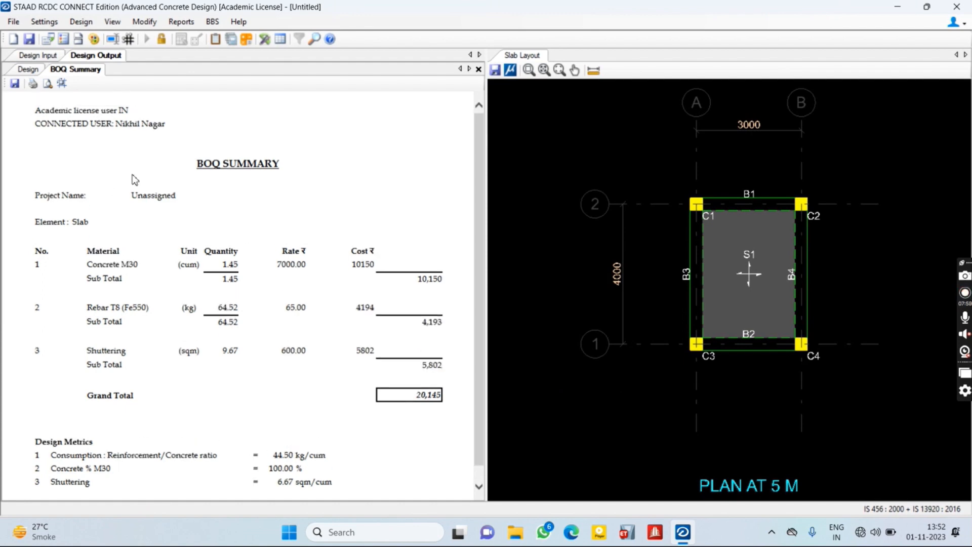
scroll(263, 272, down, 1)
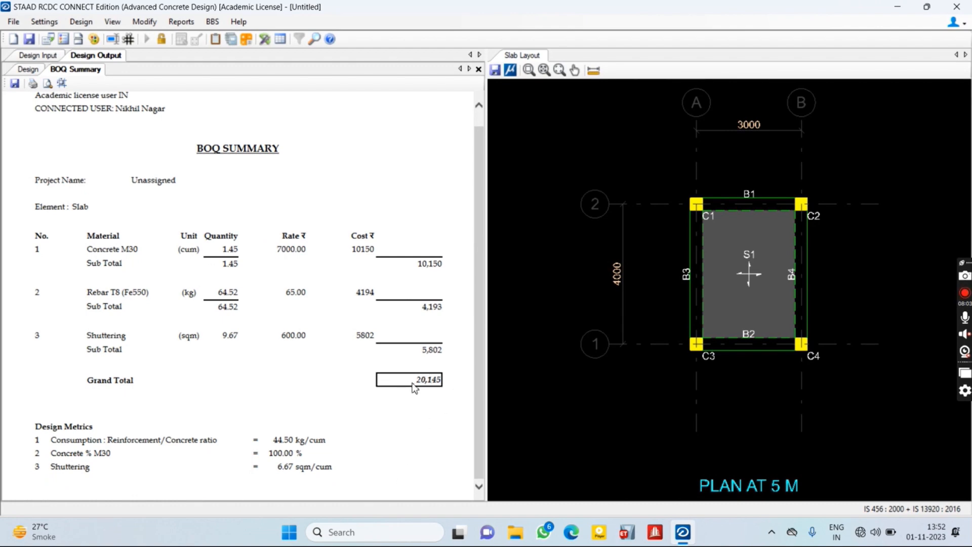
double_click(433, 389)
click(417, 409)
scroll(157, 414, up, 1)
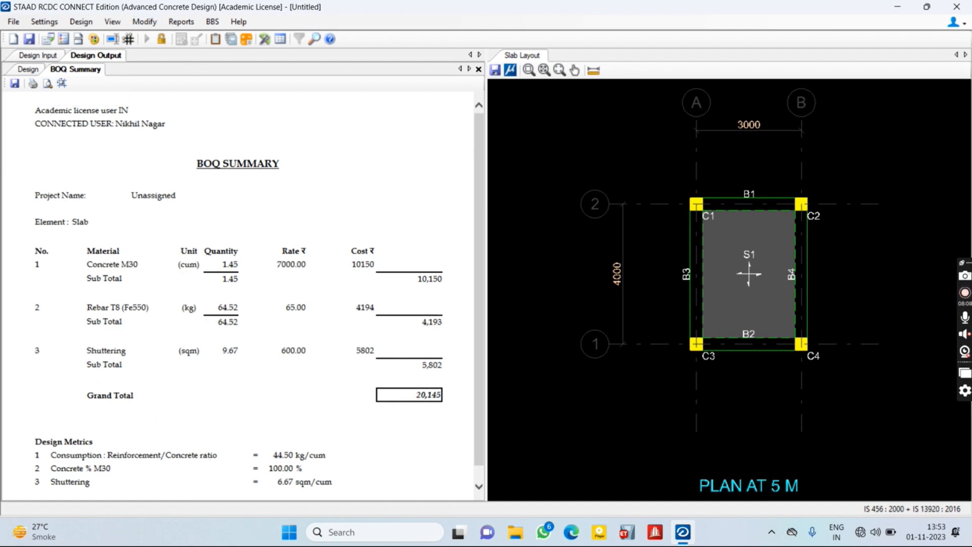
click(479, 70)
click(212, 22)
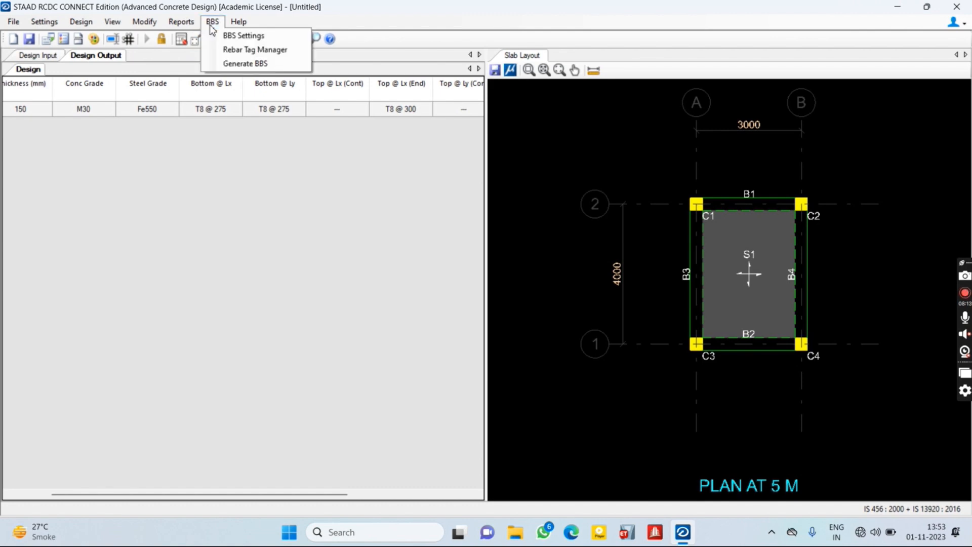
click(171, 196)
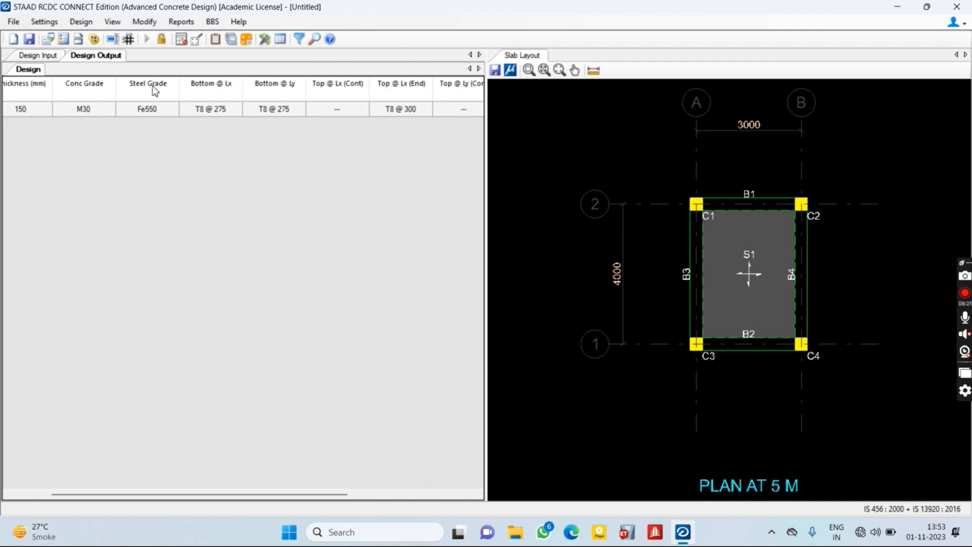
- Return to slab S1's design input data and unlock the design so the inputs can be edited
click(45, 56)
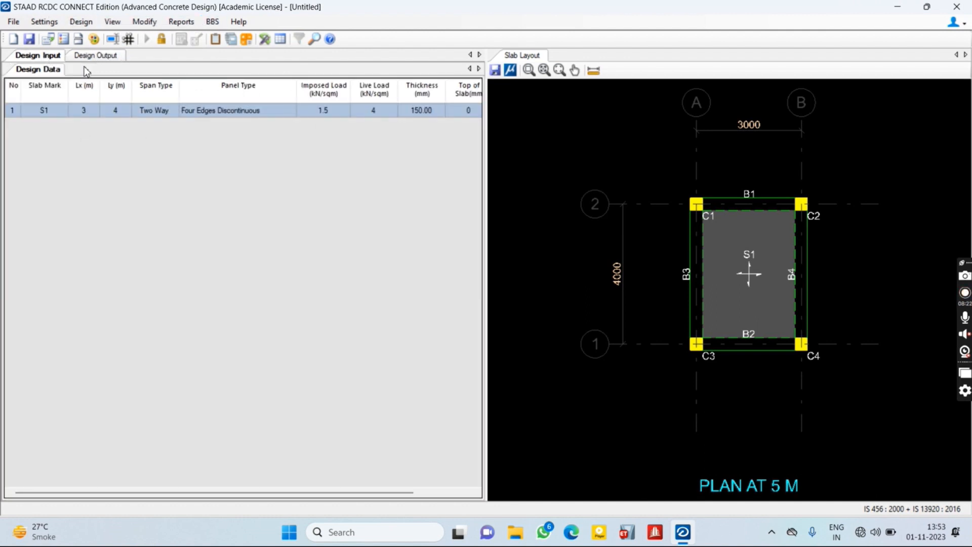
click(197, 116)
click(174, 110)
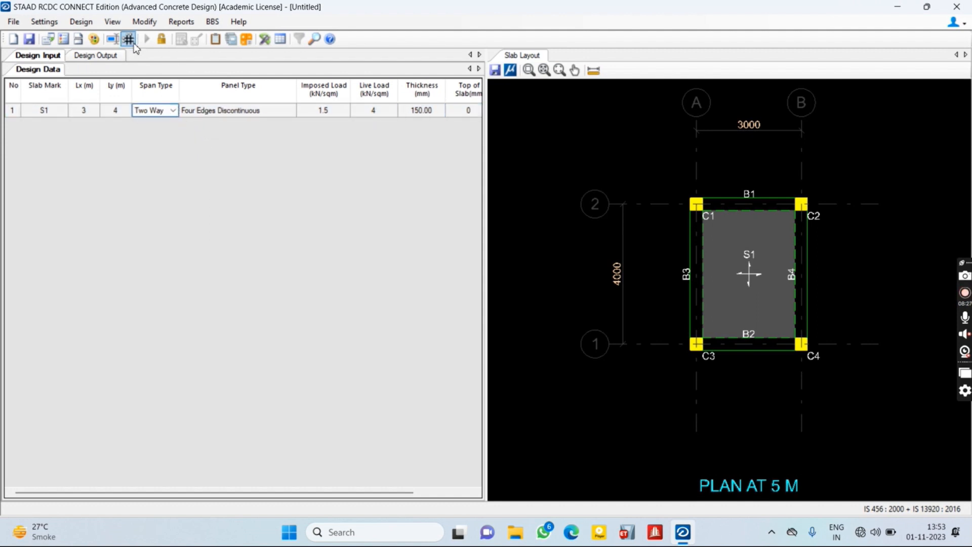
click(162, 39)
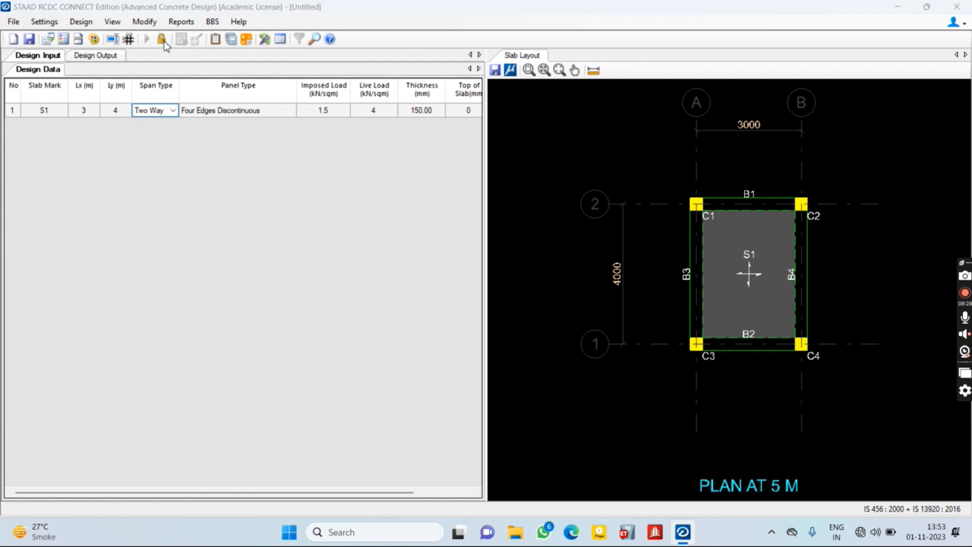
click(535, 309)
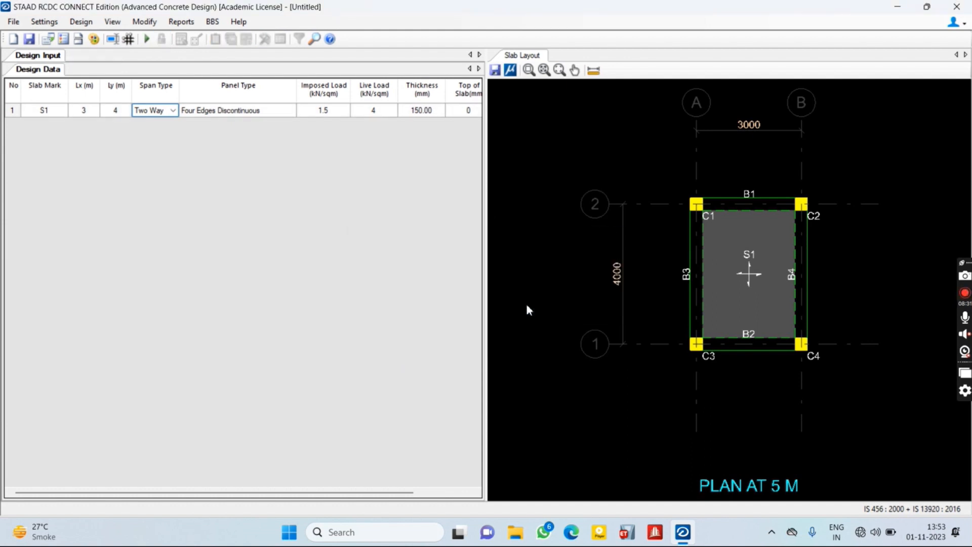
- Check slab S1's span type options, keeping Two Way, and review its panel type and thickness cells
click(173, 111)
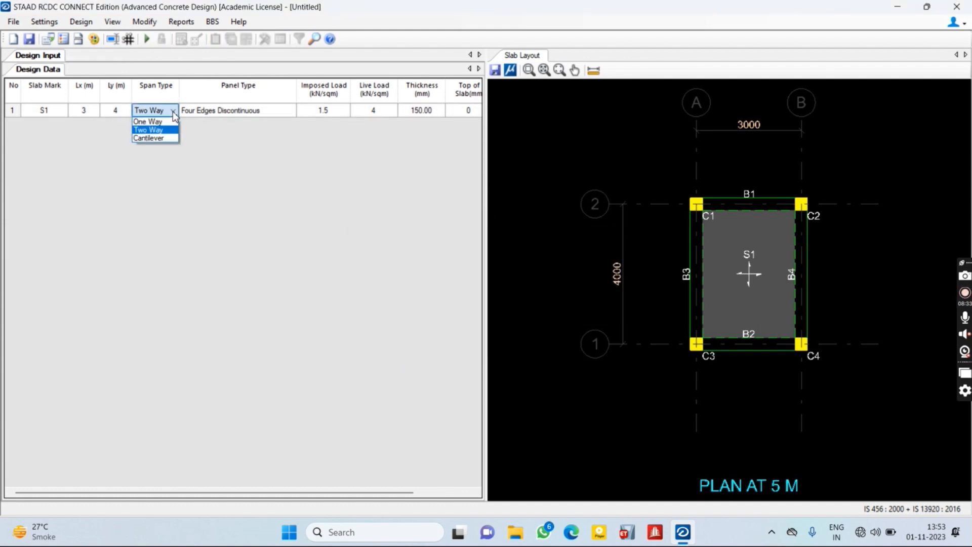
click(158, 133)
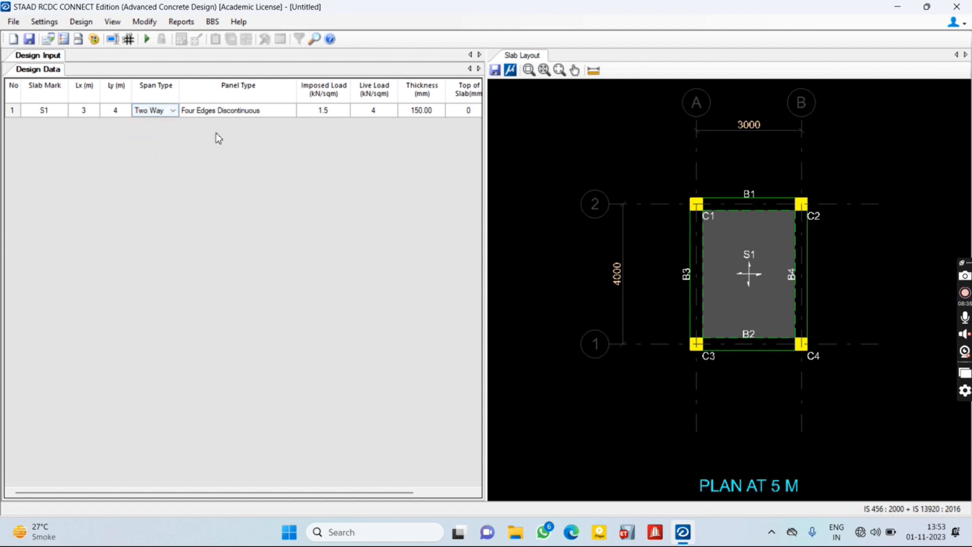
click(273, 113)
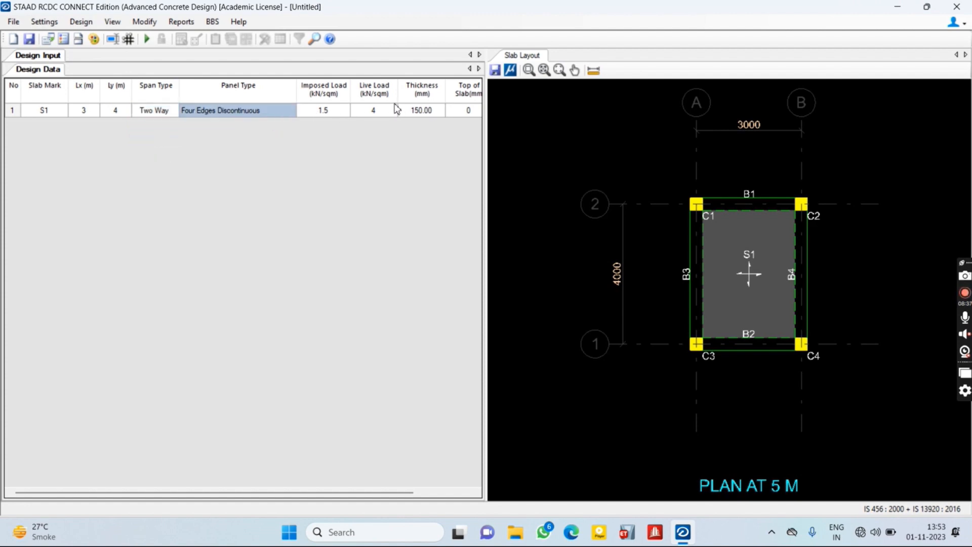
click(415, 112)
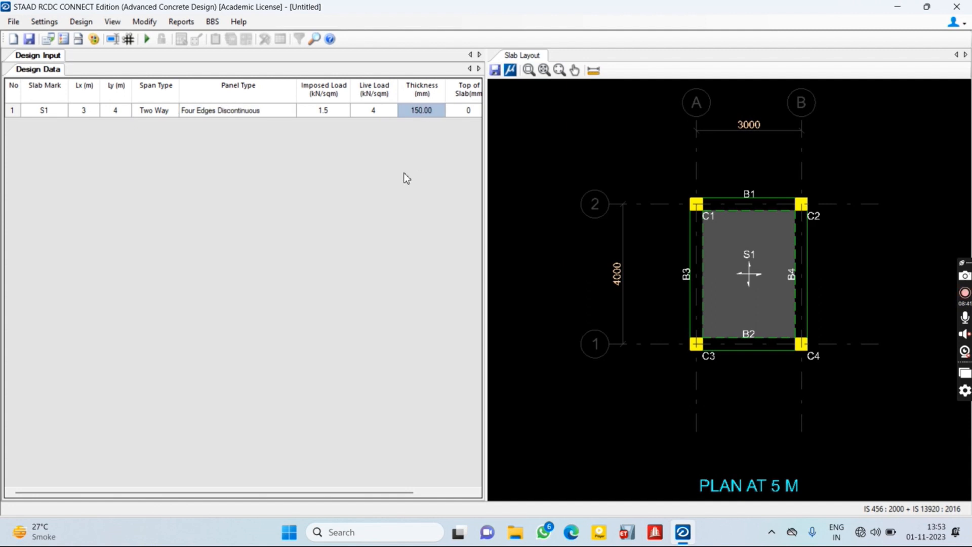
- Set slab S1's thickness to 100 mm, run the automatic slab design and dismiss the result message
text(10)
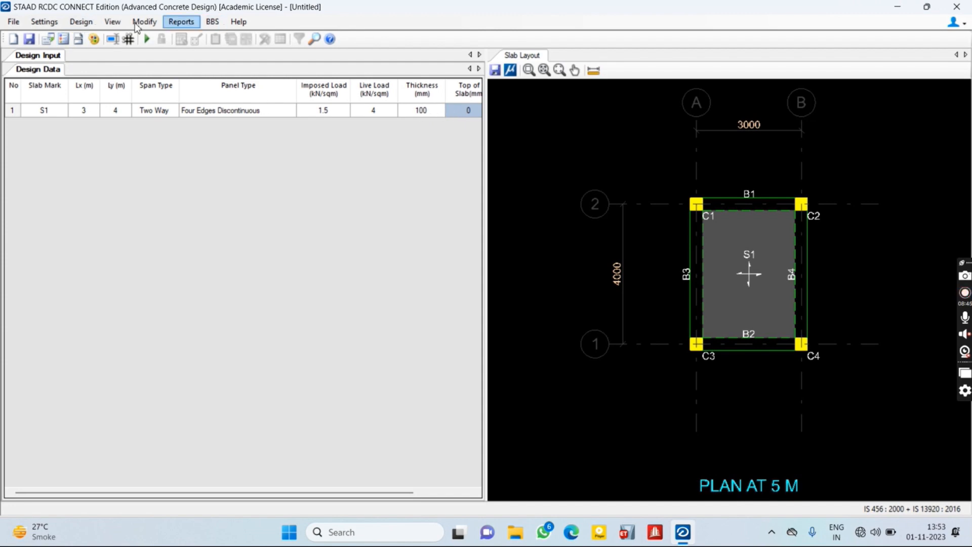
click(145, 39)
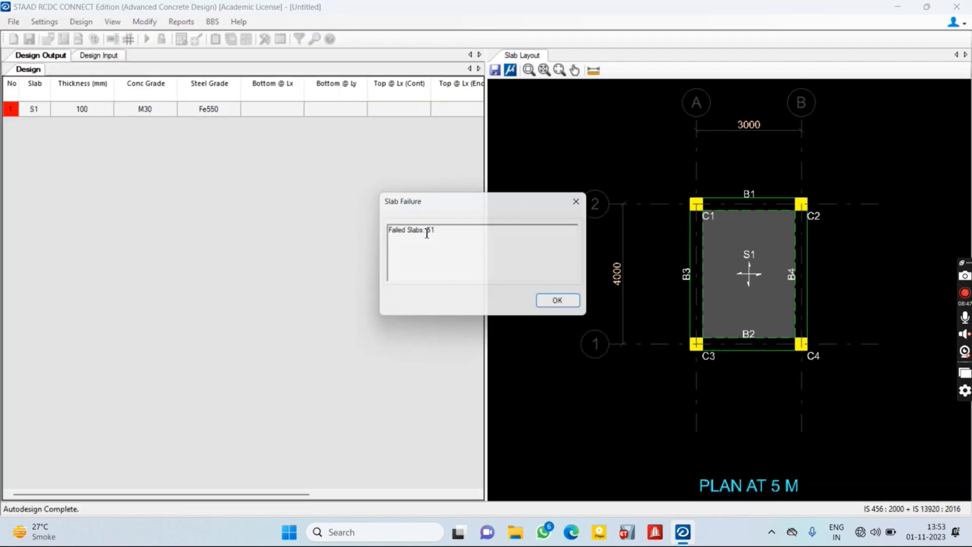
click(565, 305)
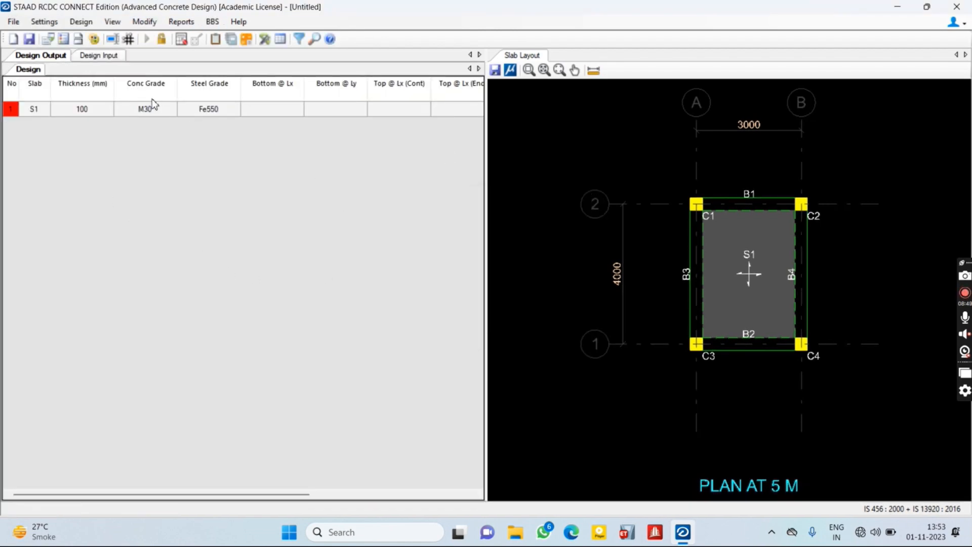
- Open the individual design of slab S1 and try designing it with a thickness of 120 mm
right_click(15, 110)
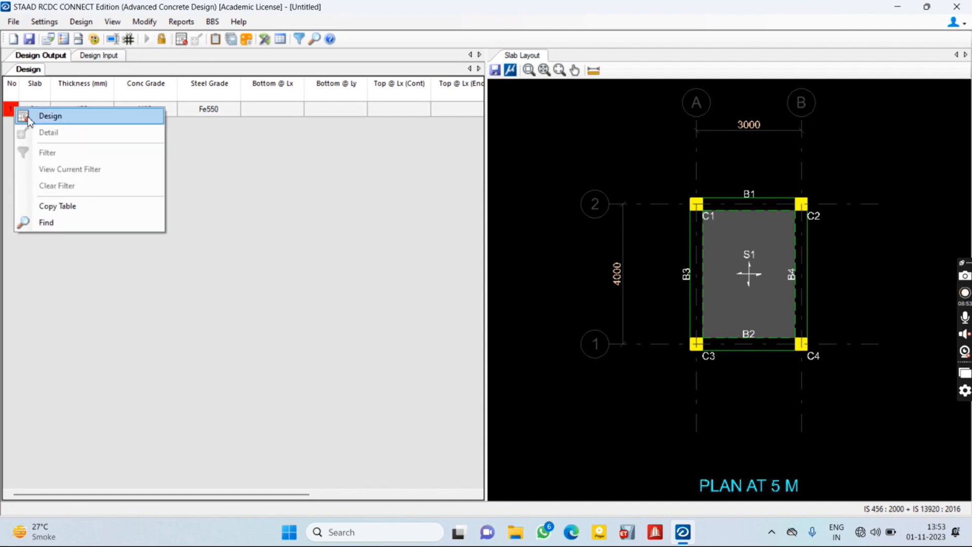
click(30, 114)
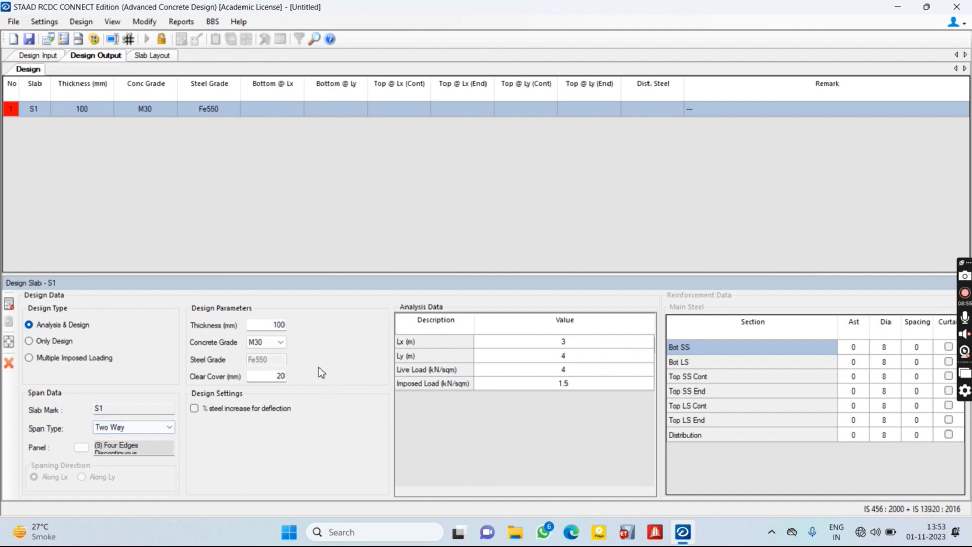
double_click(266, 325)
text(12)
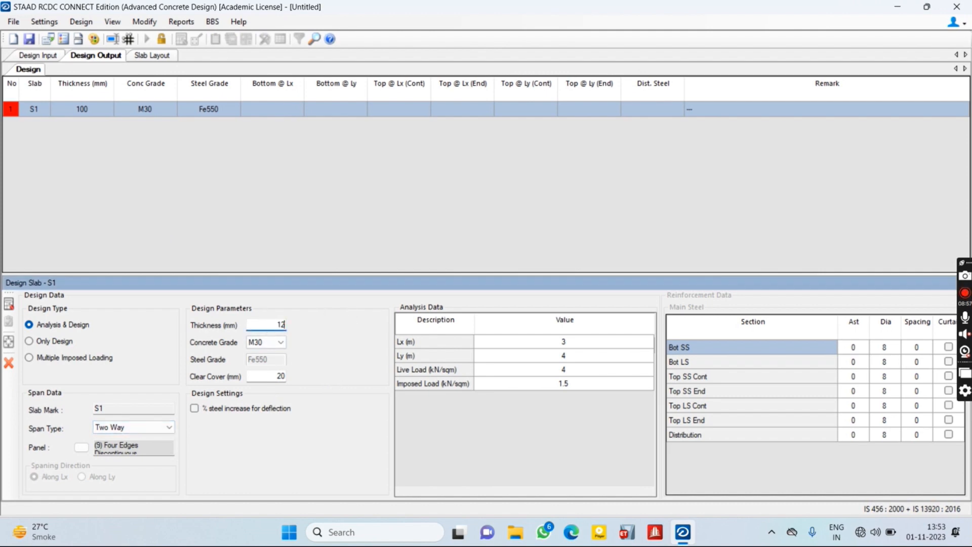
click(11, 322)
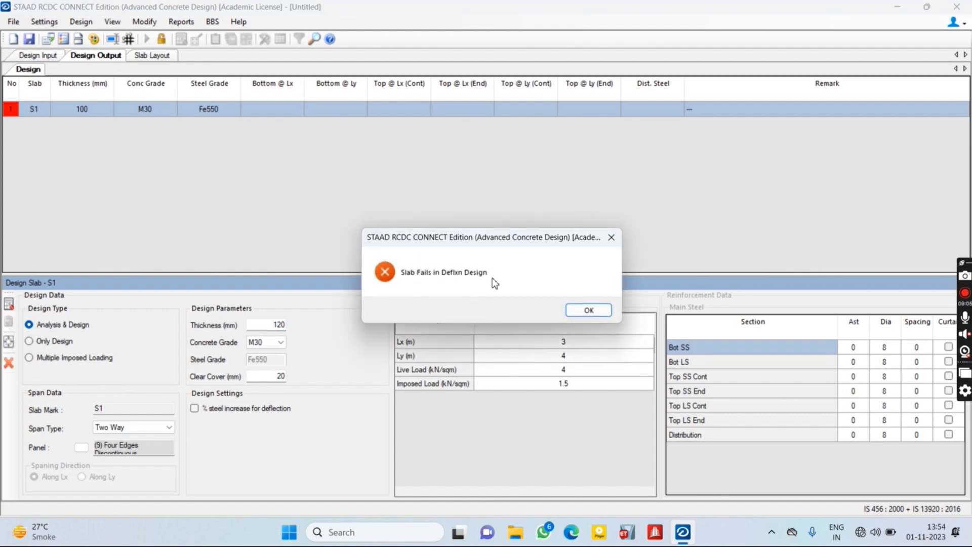
click(589, 310)
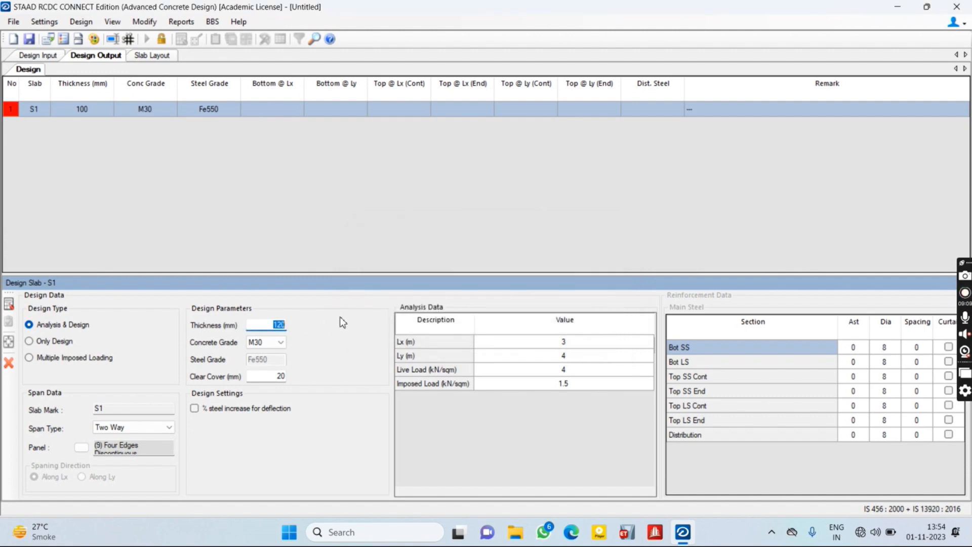
- Try redesigning slab S1 with a thickness of 135 mm
text(135)
click(8, 303)
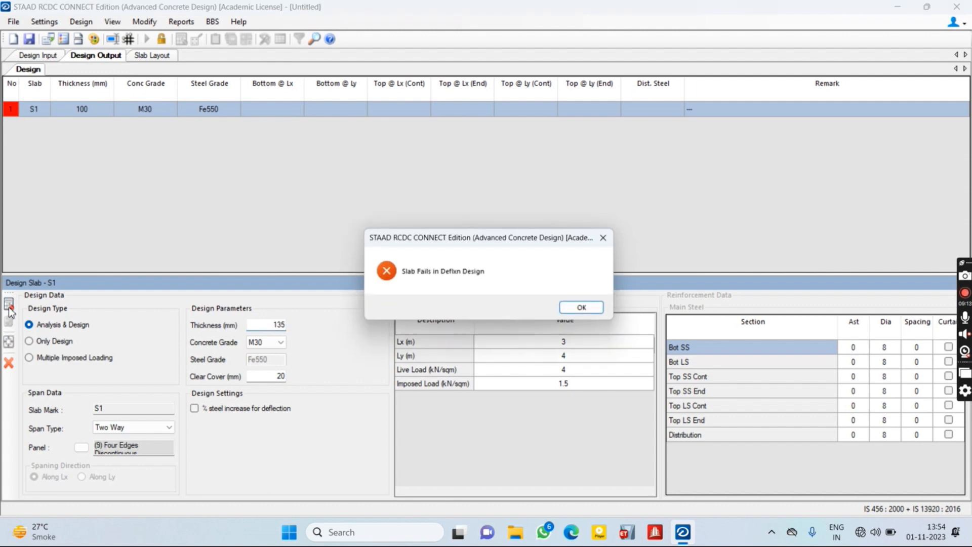
click(589, 310)
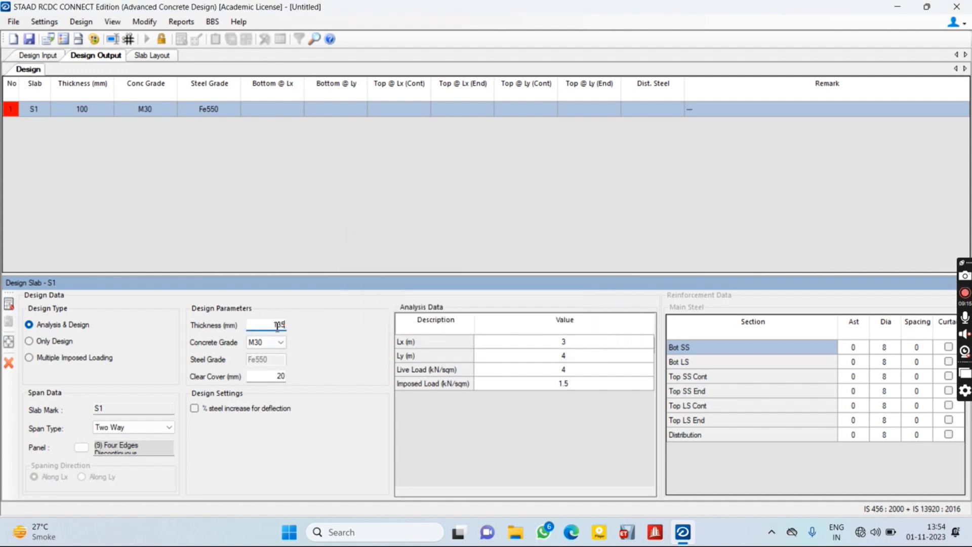
- Redesign slab S1 with a thickness of 150 mm and accept the design
text(50)
click(8, 303)
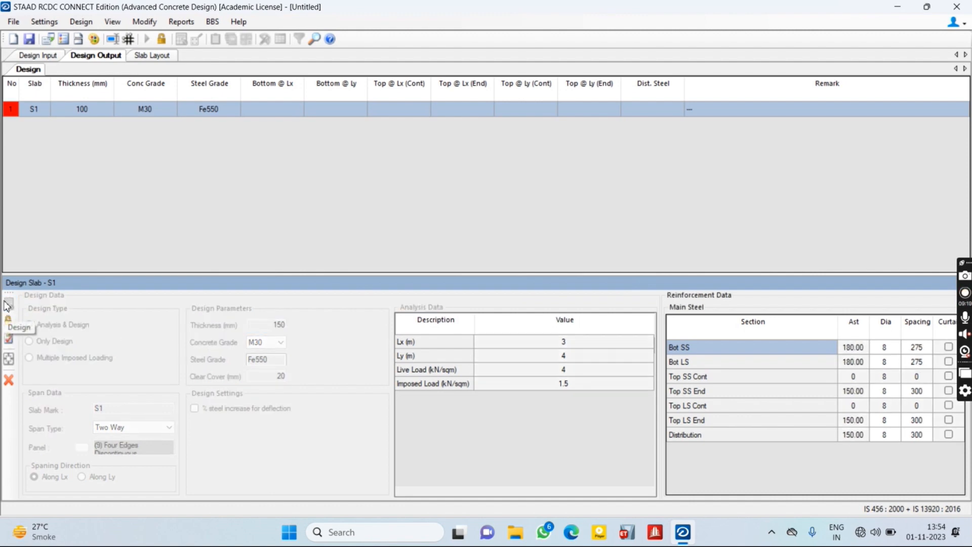
click(9, 338)
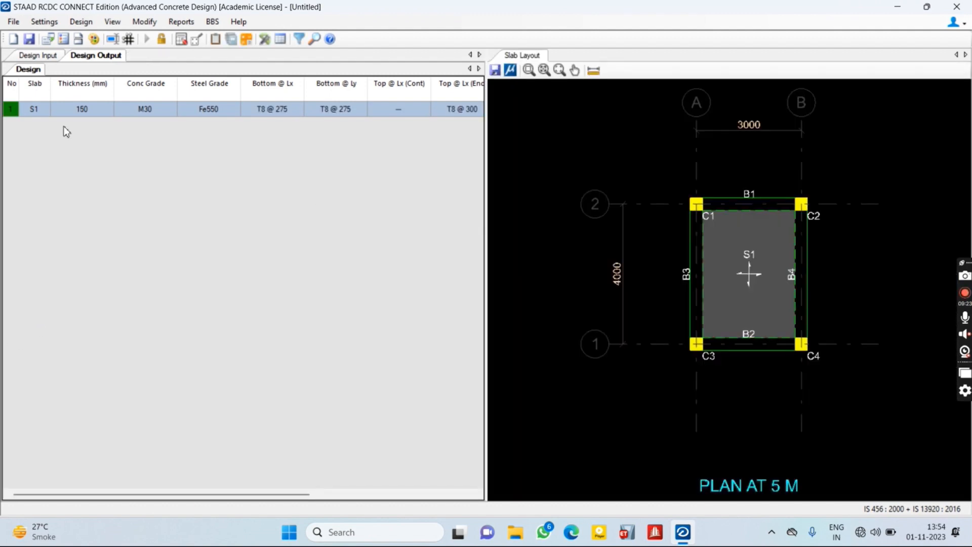
- Reopen slab S1's individual design, redesign it with a thickness of 140 mm and accept the result
click(18, 118)
right_click(18, 117)
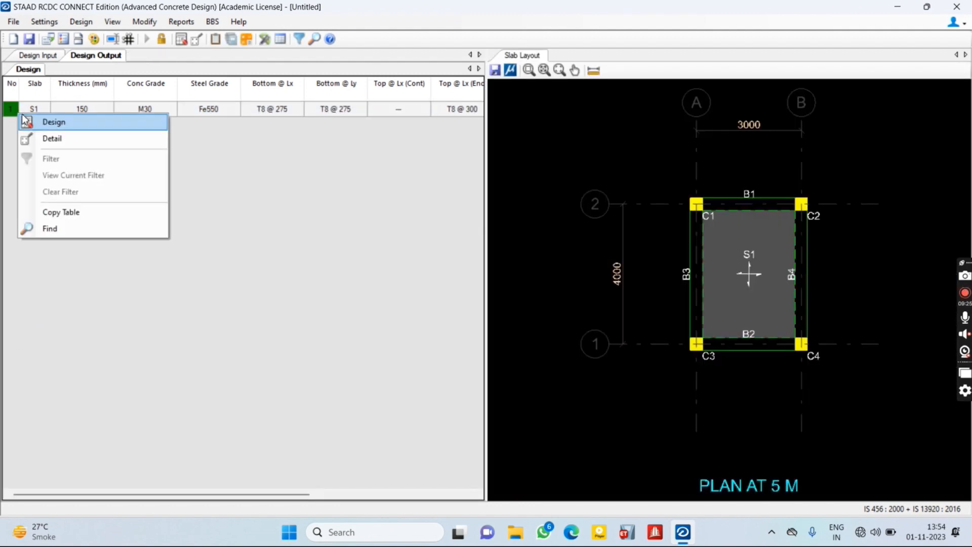
click(42, 125)
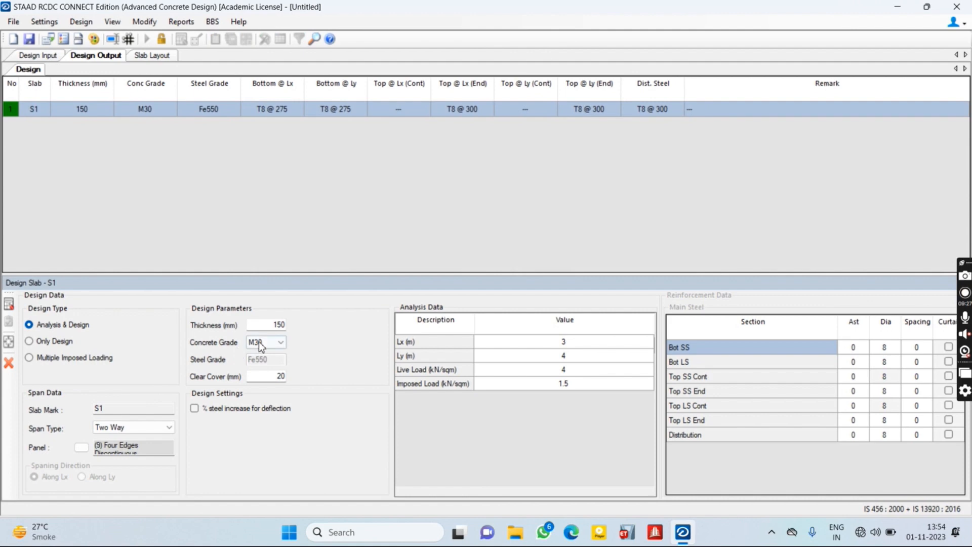
text(1)
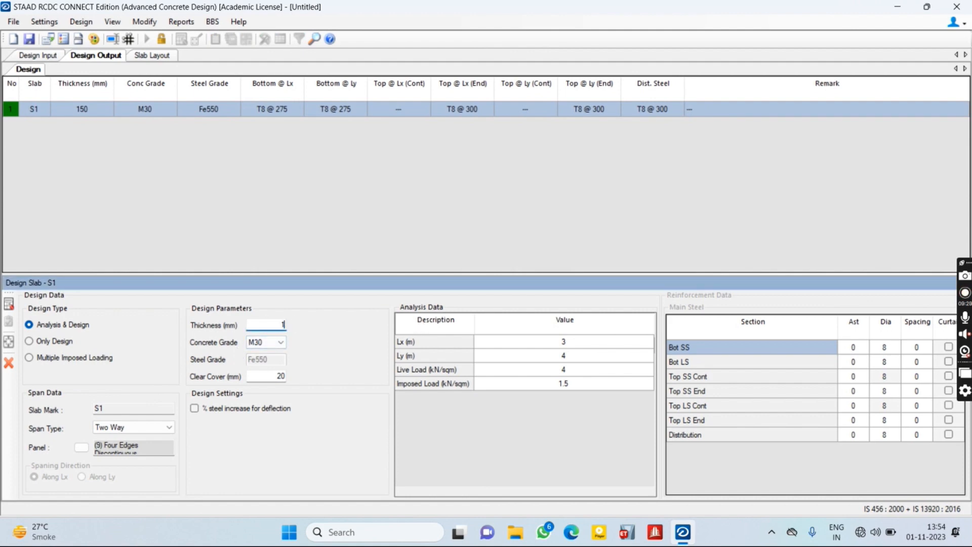
click(10, 304)
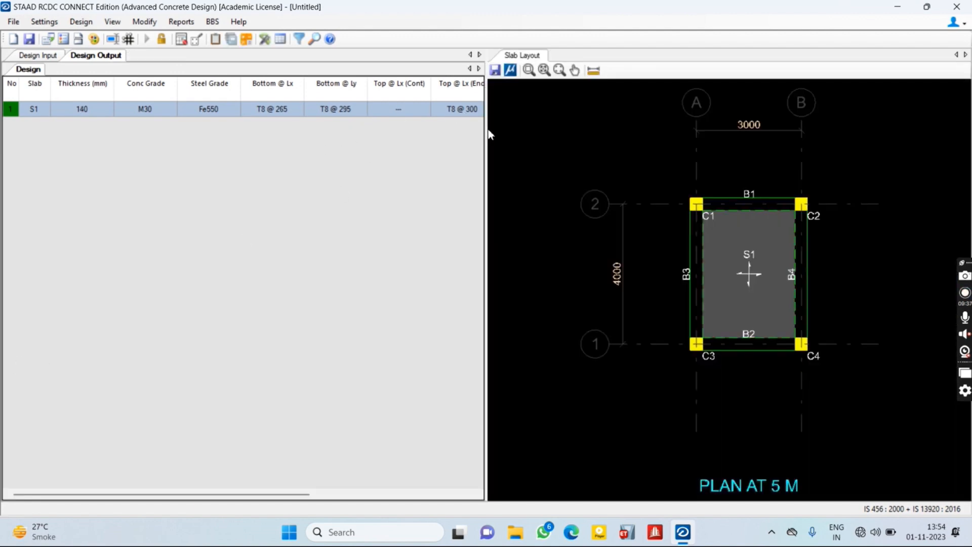
- Rerun slab S1's individual design, try resetting it, and cancel the redesign
drag(486, 134, 555, 148)
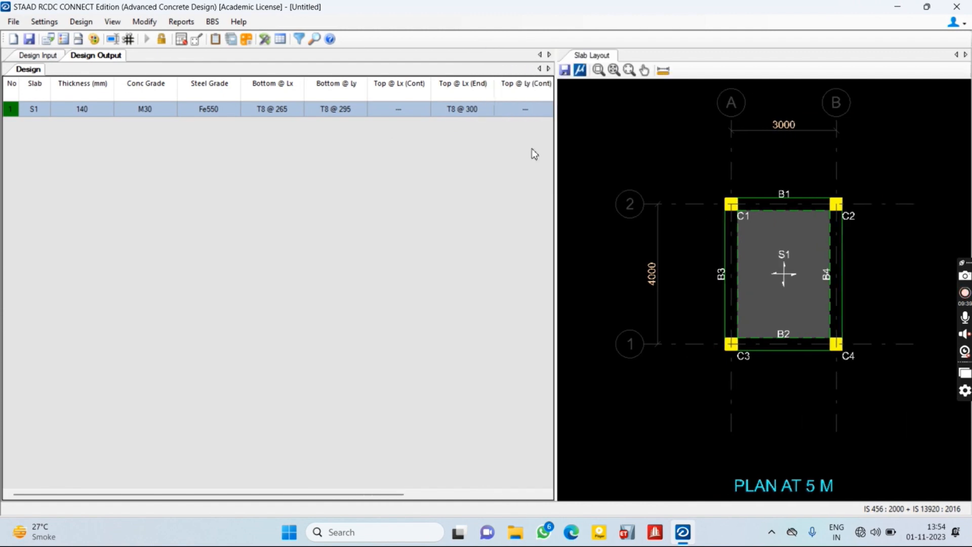
right_click(10, 113)
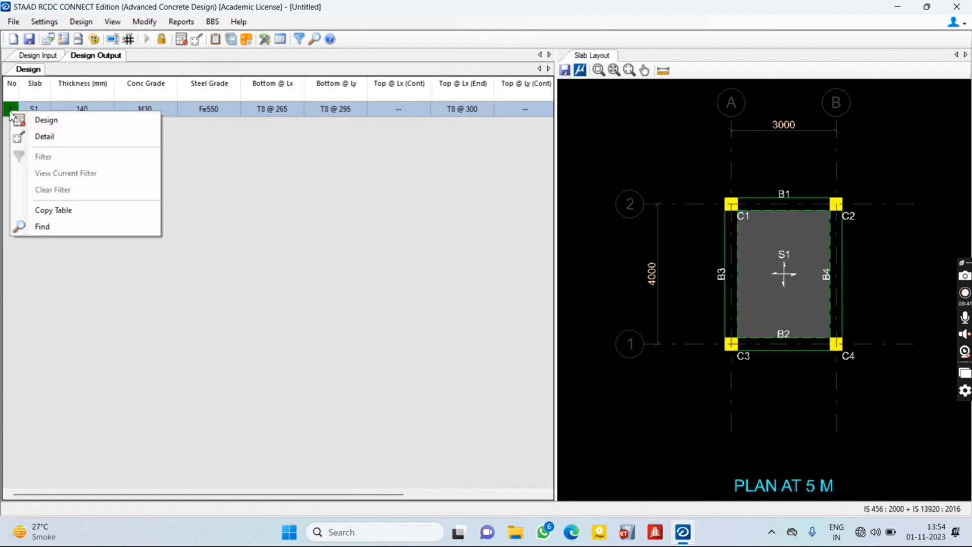
click(36, 134)
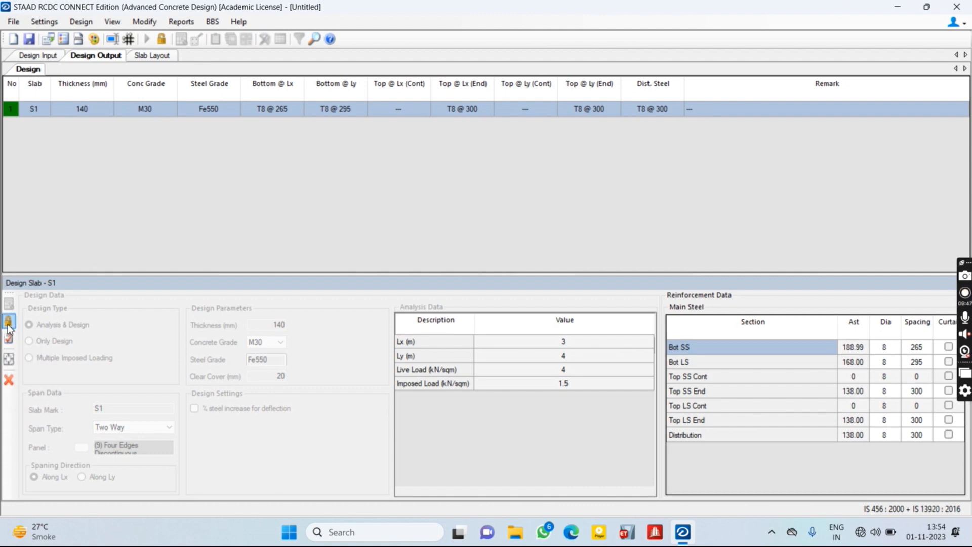
click(12, 360)
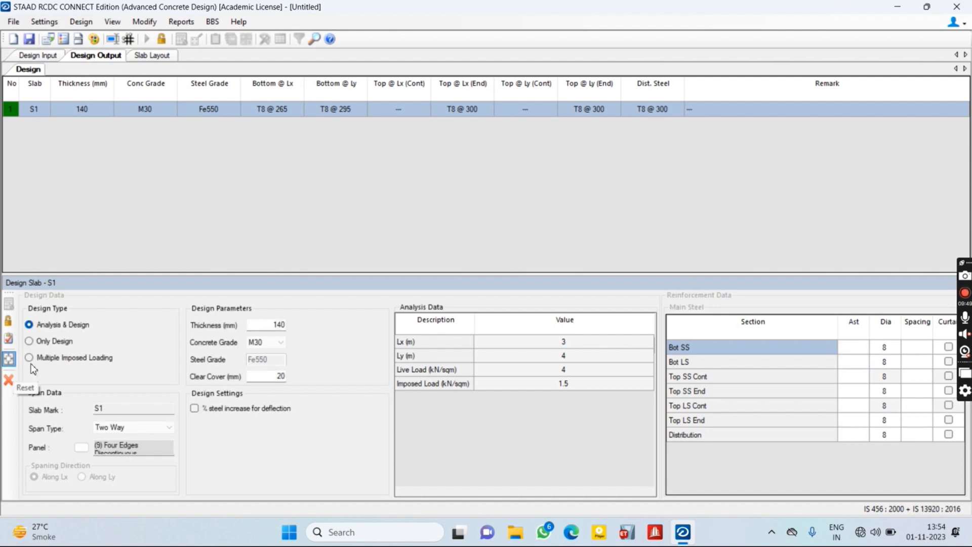
click(8, 358)
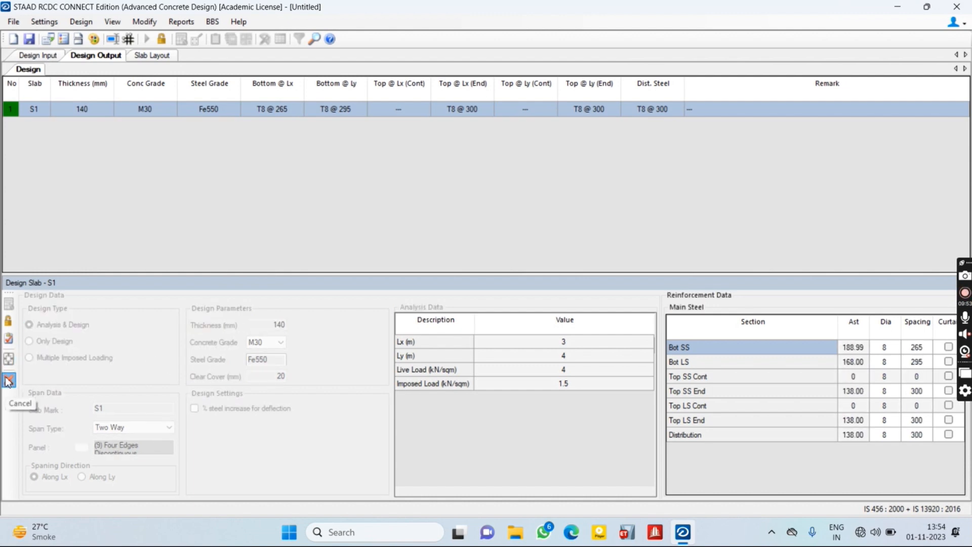
click(8, 378)
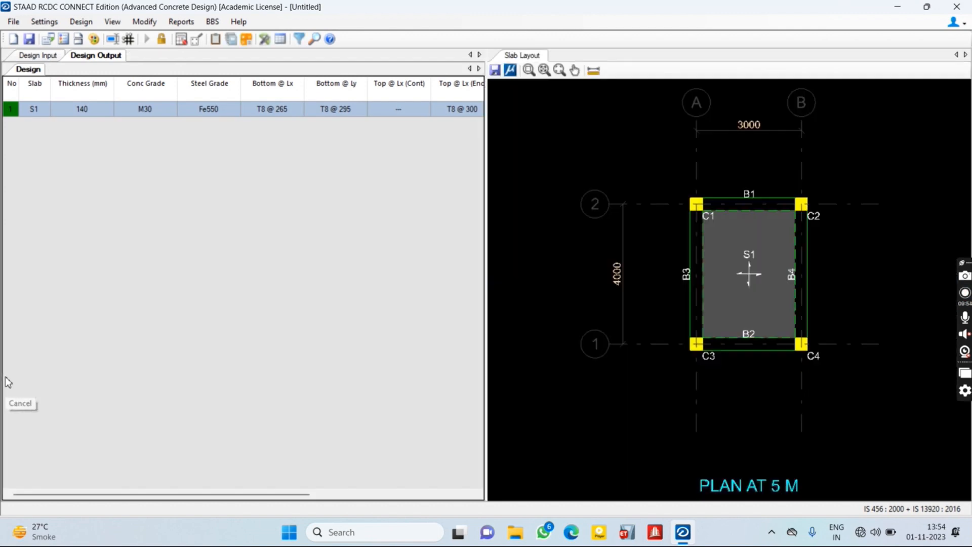
- Reopen slab S1's design and compare the Only Design and Multiple Imposed Loading types, returning to Analysis & Design
right_click(18, 114)
click(58, 140)
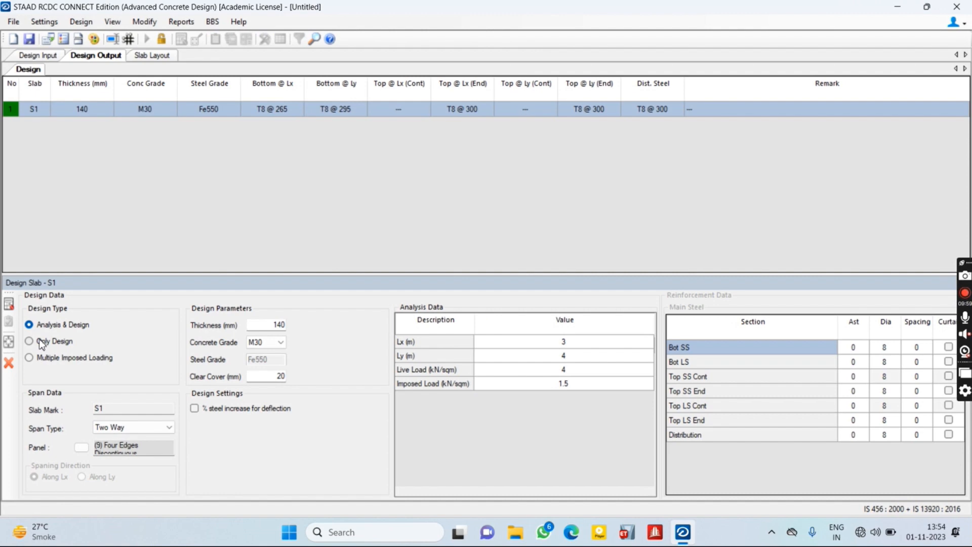
click(40, 342)
click(44, 356)
click(53, 342)
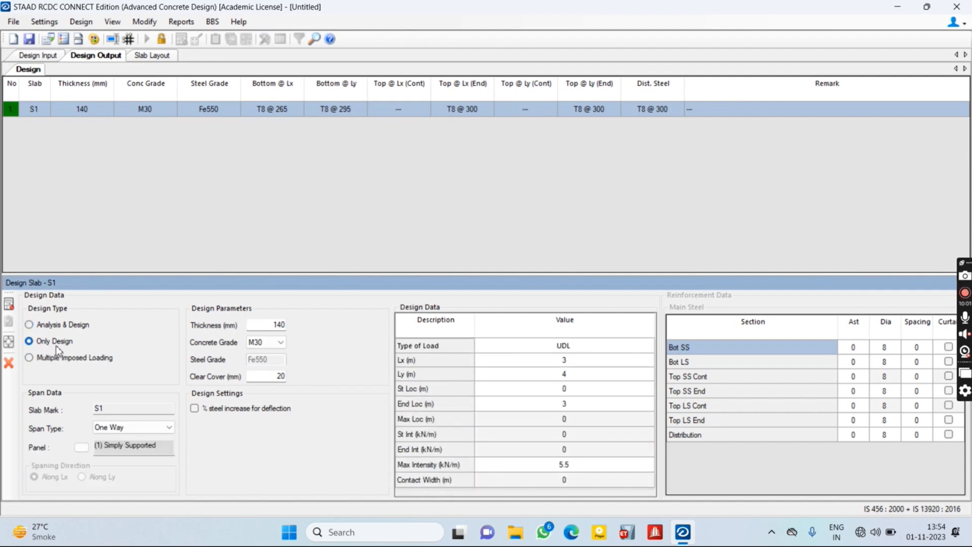
click(64, 327)
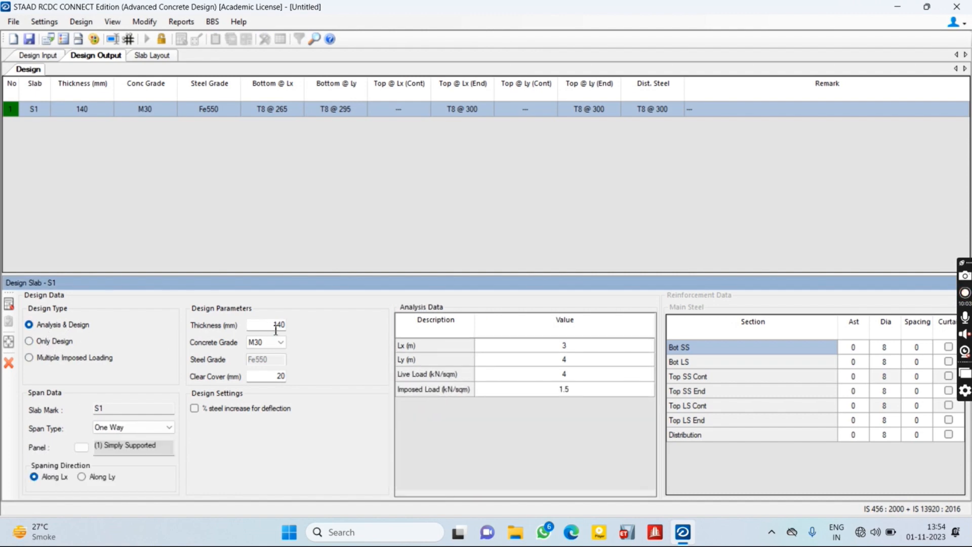
- Set slab S1's thickness to 120 mm, keeping concrete grade M30, and run the design
click(266, 342)
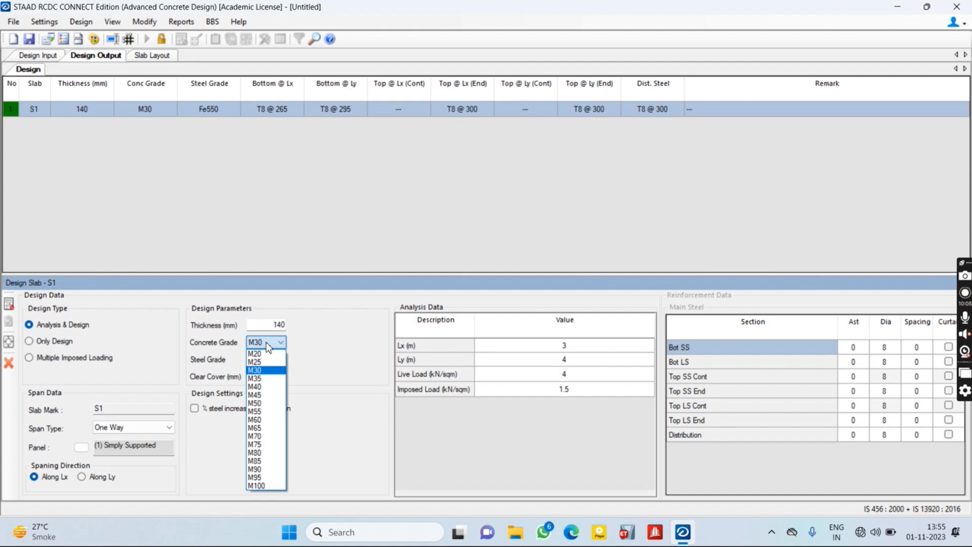
click(267, 345)
click(267, 325)
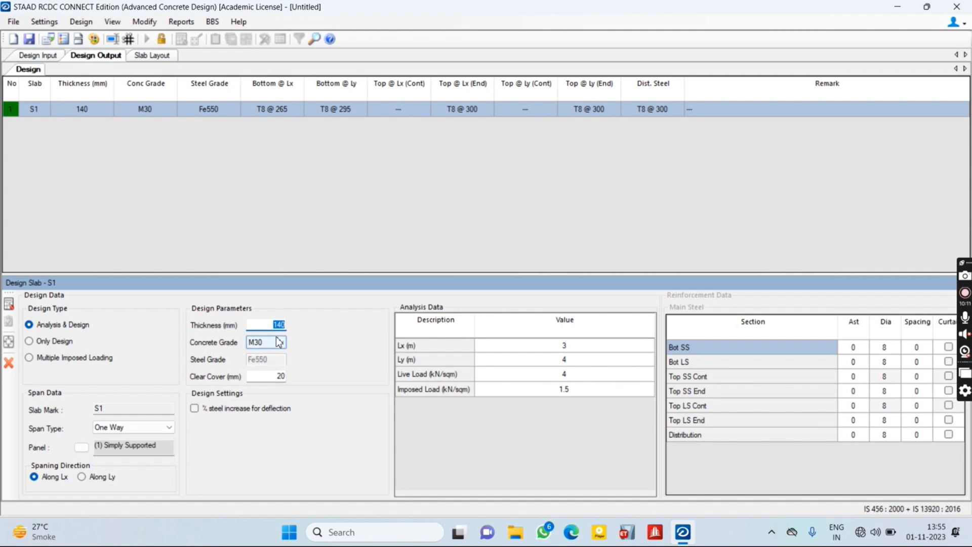
text(1)
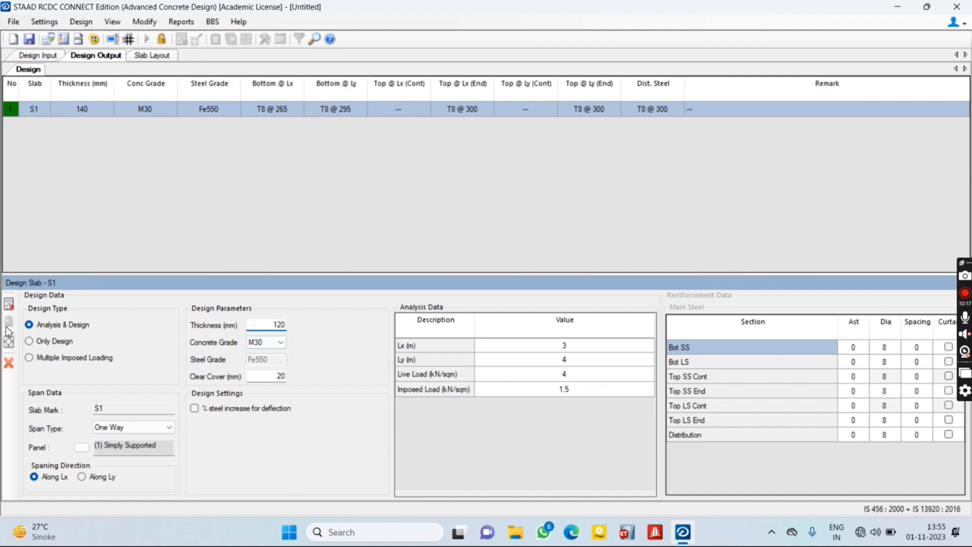
click(8, 304)
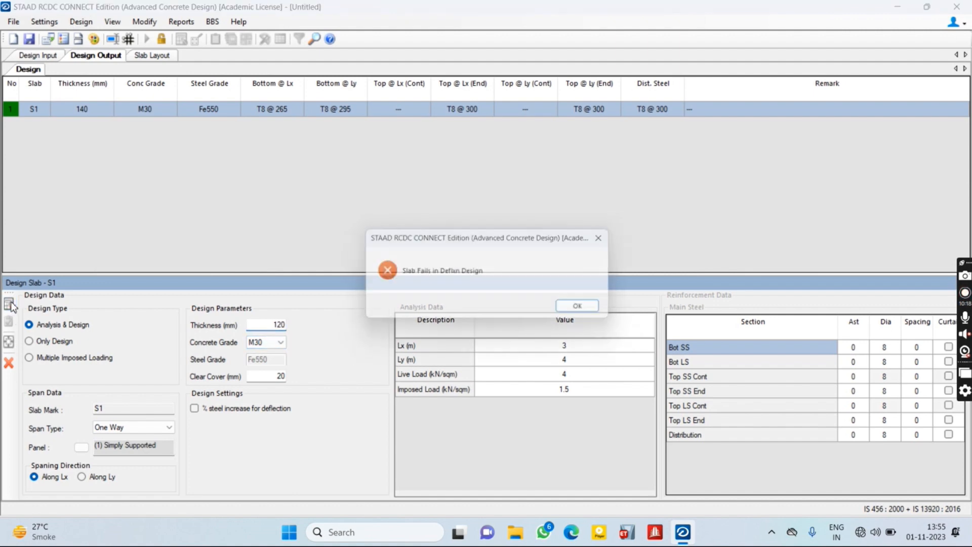
click(588, 311)
- Try designing the 120 mm slab with concrete grade M70
click(255, 343)
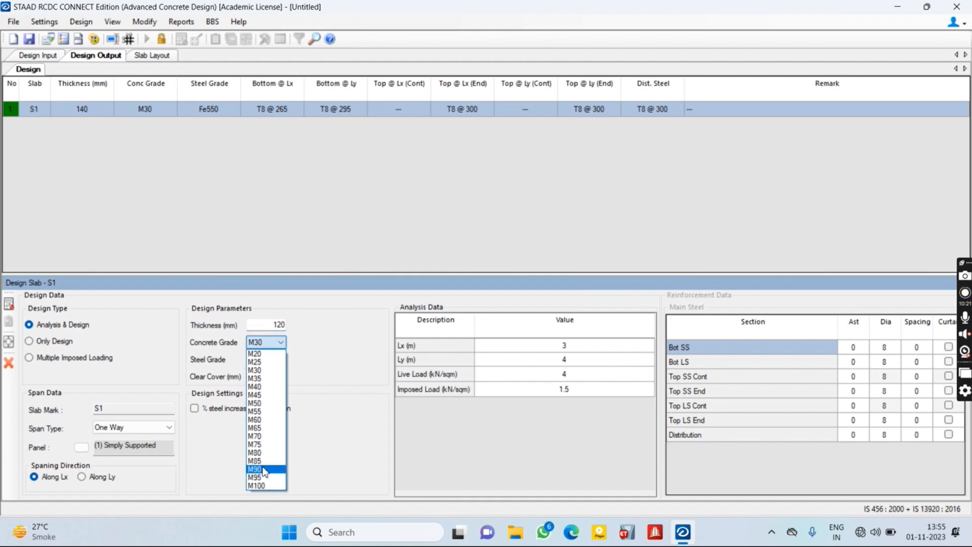
click(263, 437)
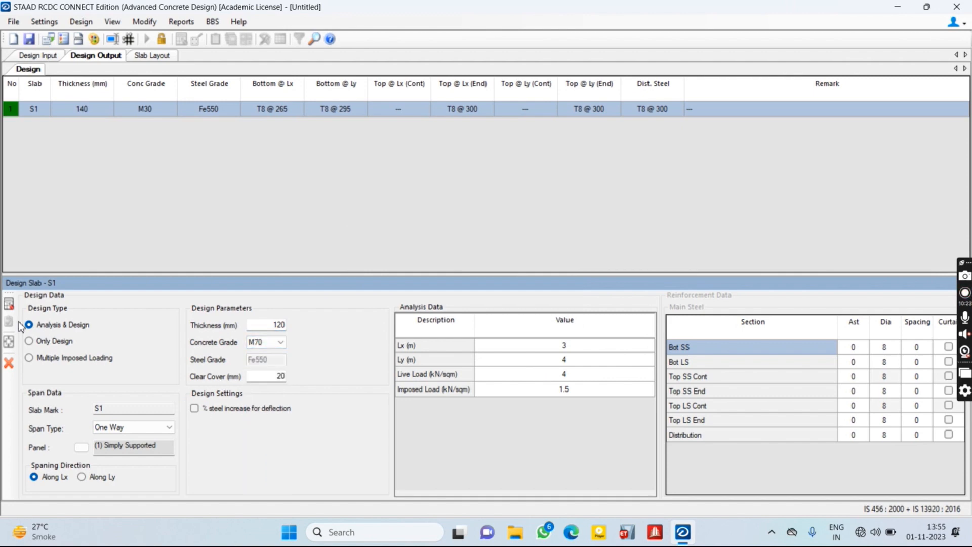
click(9, 303)
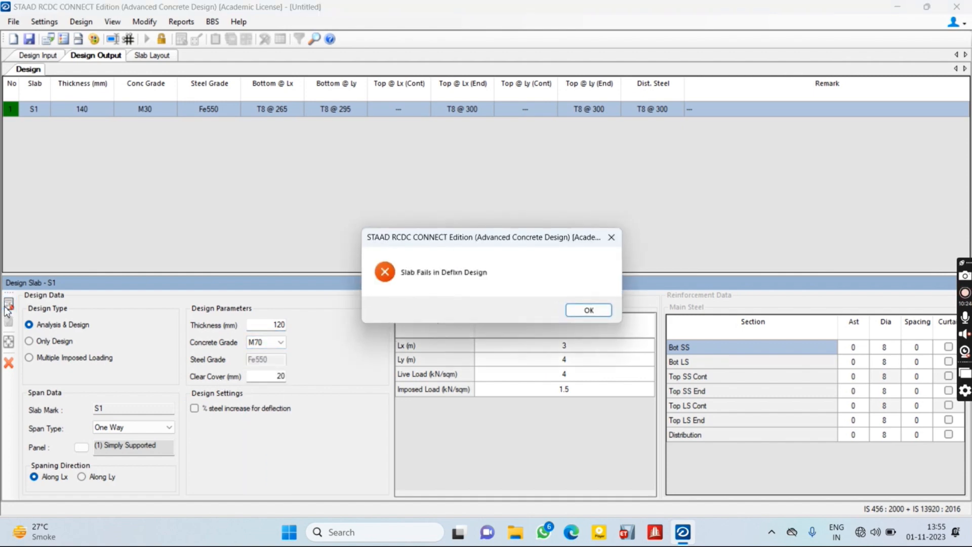
click(588, 310)
- Change slab S1's concrete grade to M100 and run the design at 120 mm thickness
click(259, 342)
click(276, 486)
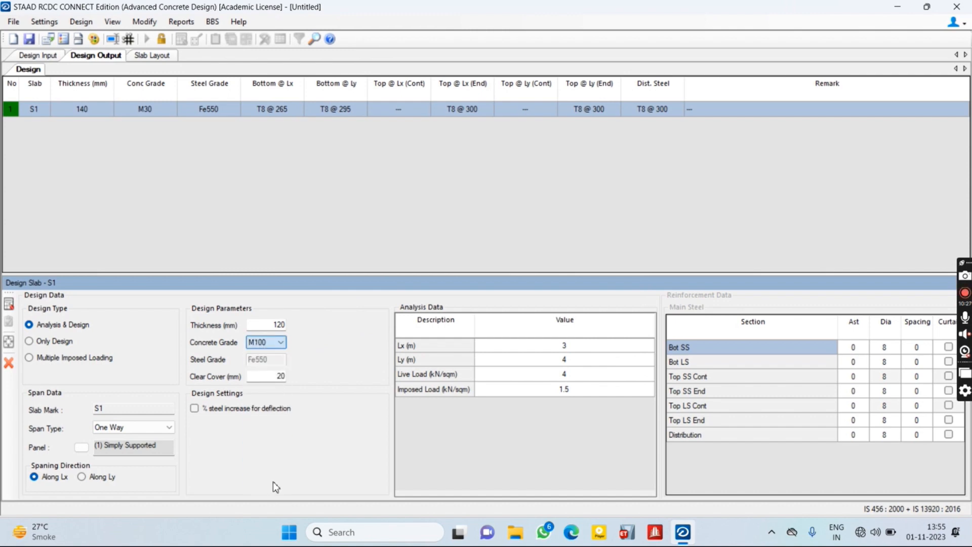
click(9, 303)
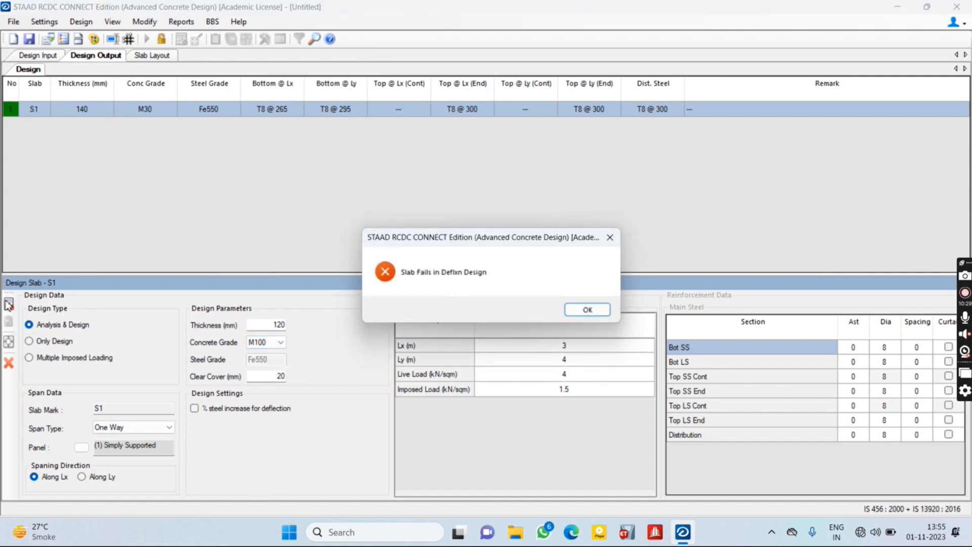
click(569, 311)
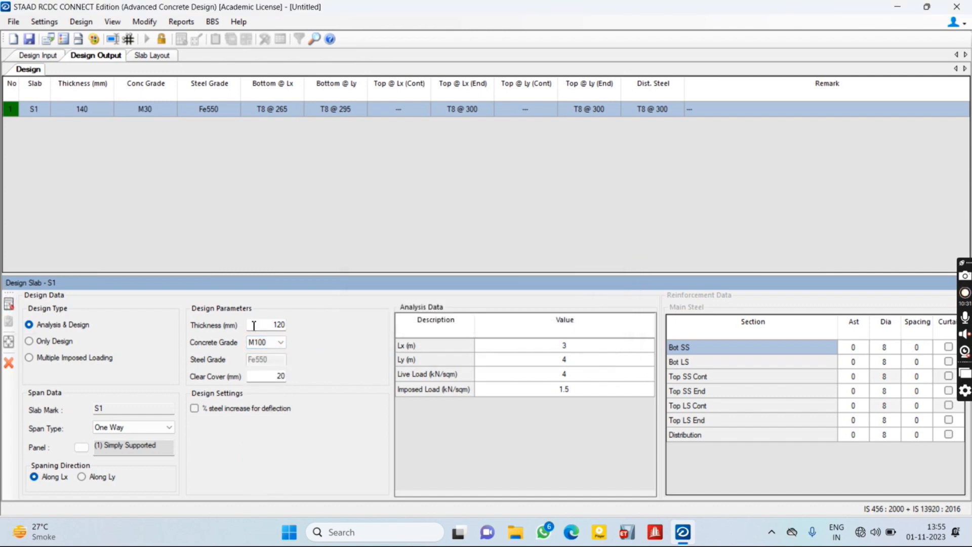
- Try designing slab S1 with concrete grade M100 at thicknesses of 130 mm and 135 mm
double_click(276, 324)
text(130)
click(9, 307)
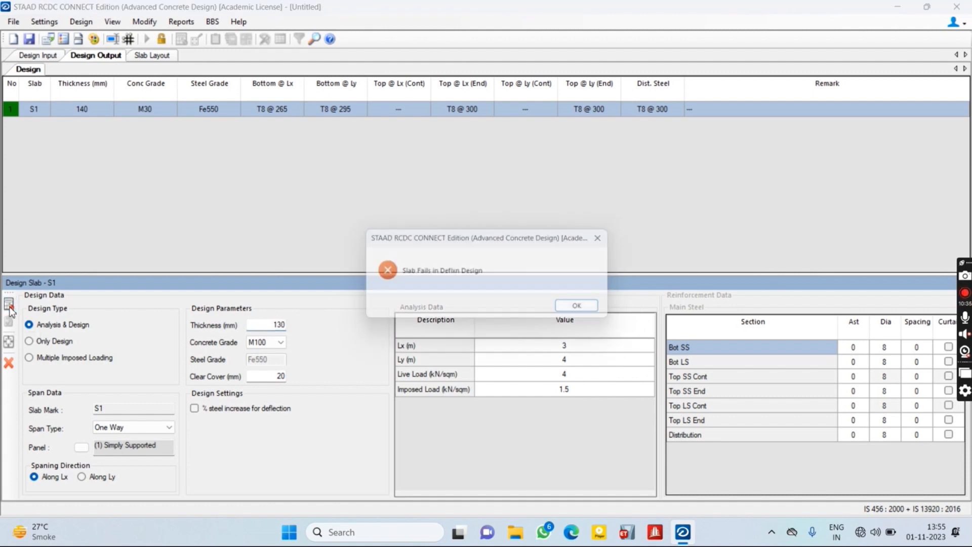
click(589, 309)
double_click(289, 325)
text(1)
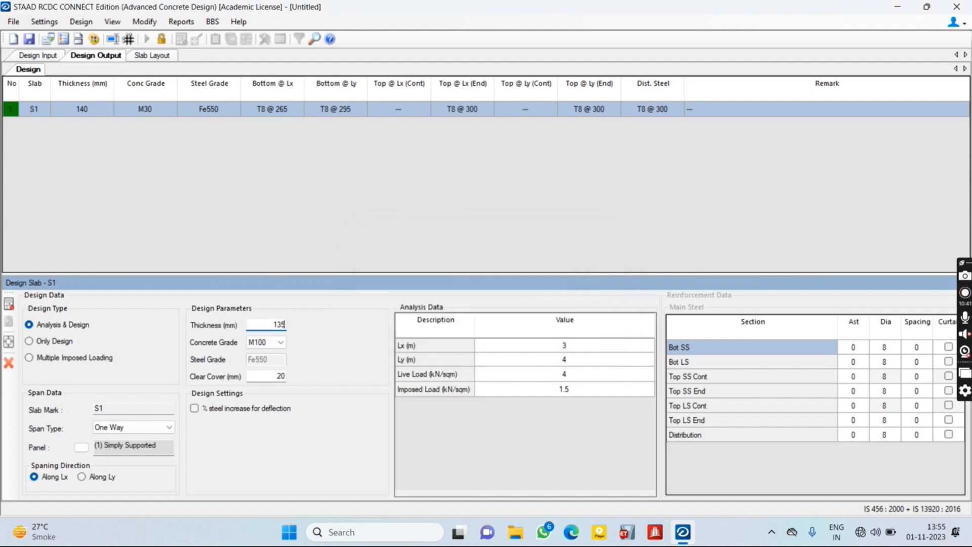
click(8, 303)
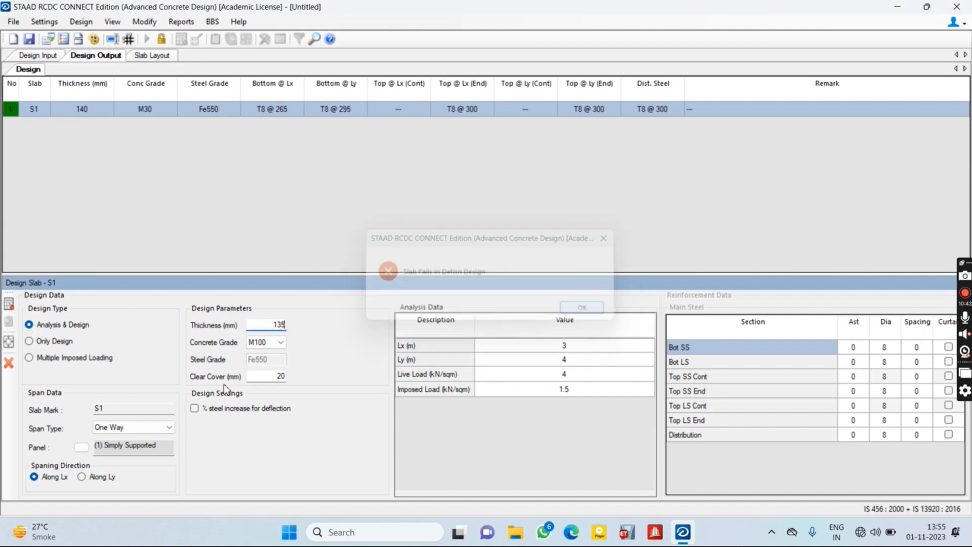
- Set slab S1's thickness to 140 mm and its concrete grade to M30, and try running the design as a one-way slab
drag(264, 326, 366, 333)
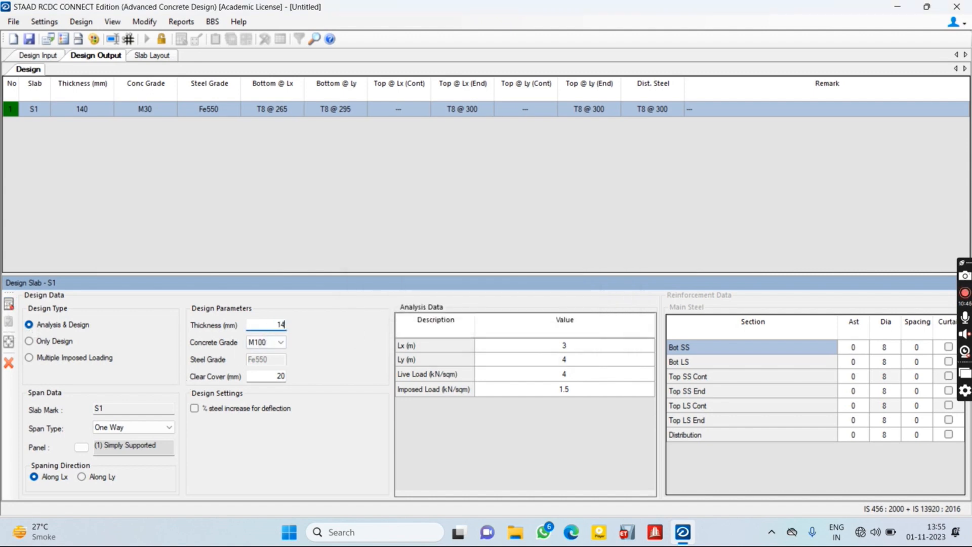
text(140)
click(274, 342)
click(263, 378)
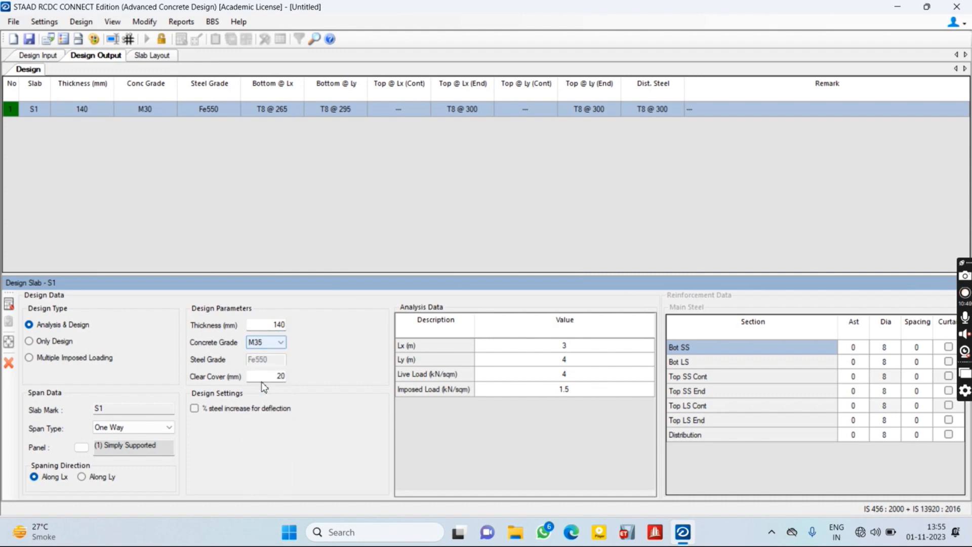
click(267, 347)
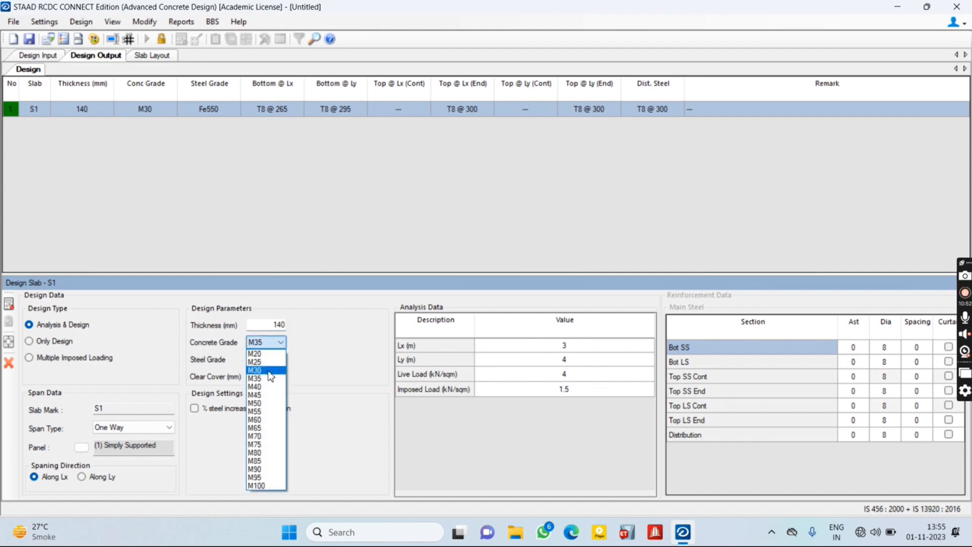
click(271, 376)
click(15, 307)
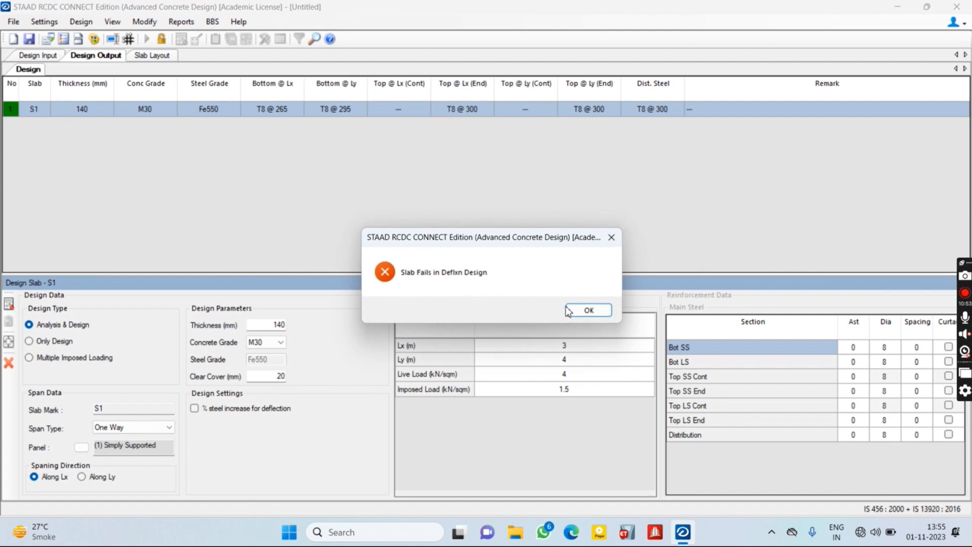
click(585, 310)
- Try designing the one-way M30 slab at a thickness of 150 mm
drag(254, 328, 347, 327)
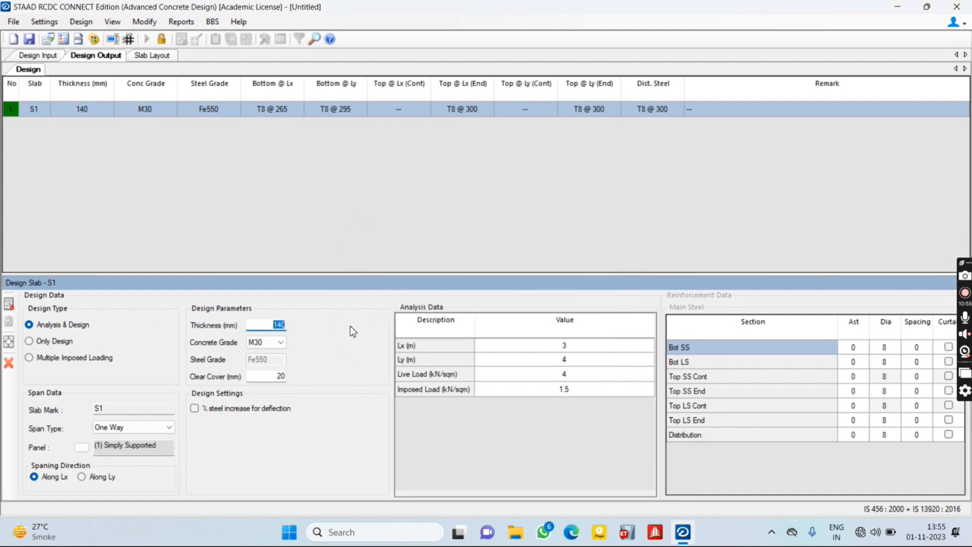
text(15)
click(9, 304)
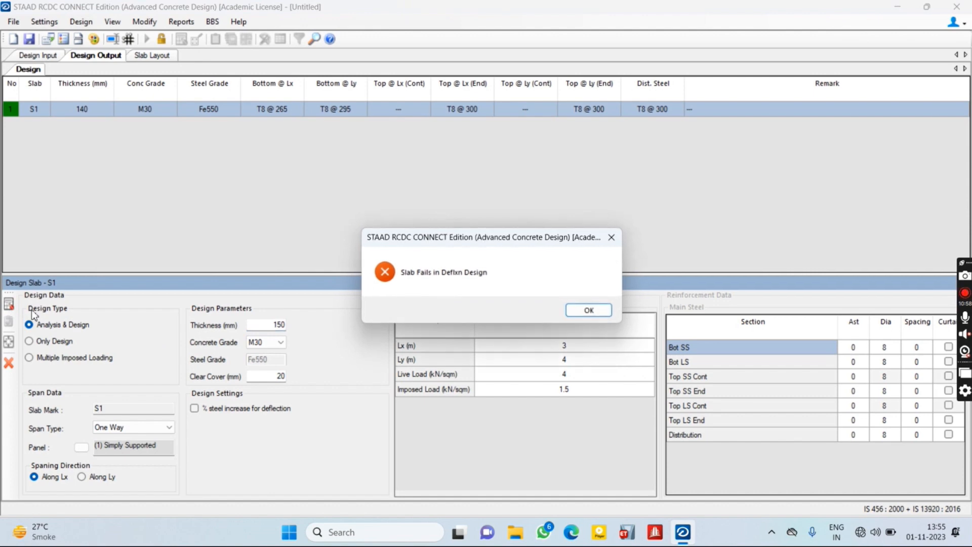
click(576, 313)
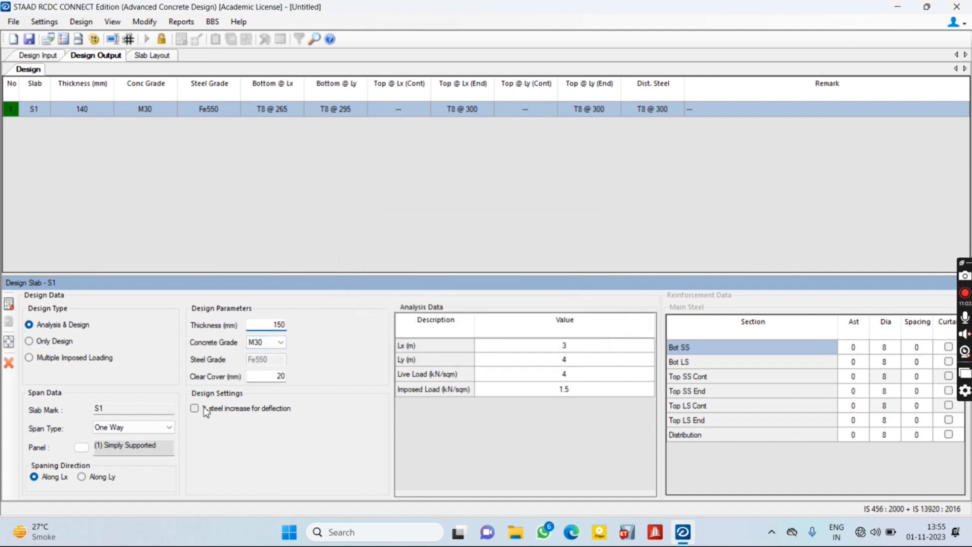
- Reset slab S1's design data to its original settings, rerun the design and accept the reinforcement
click(10, 343)
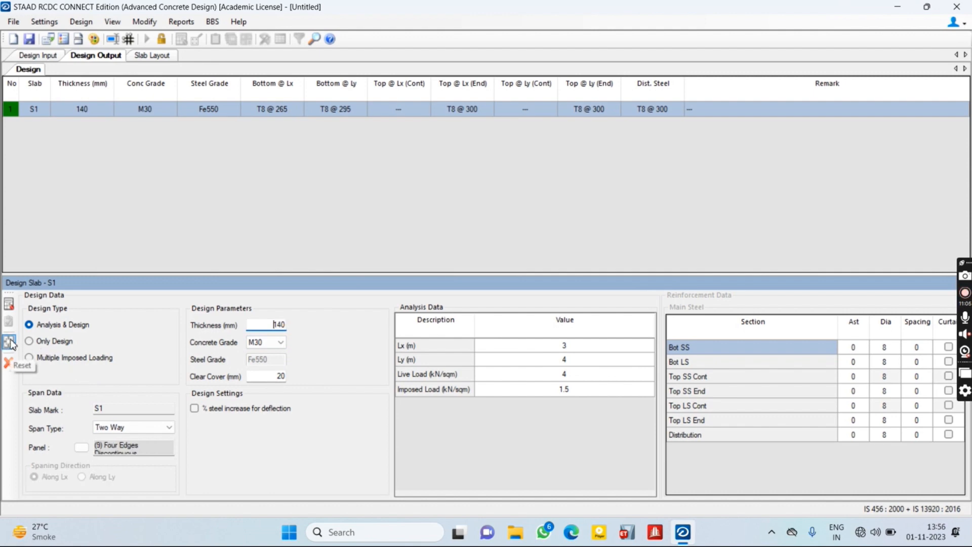
click(8, 300)
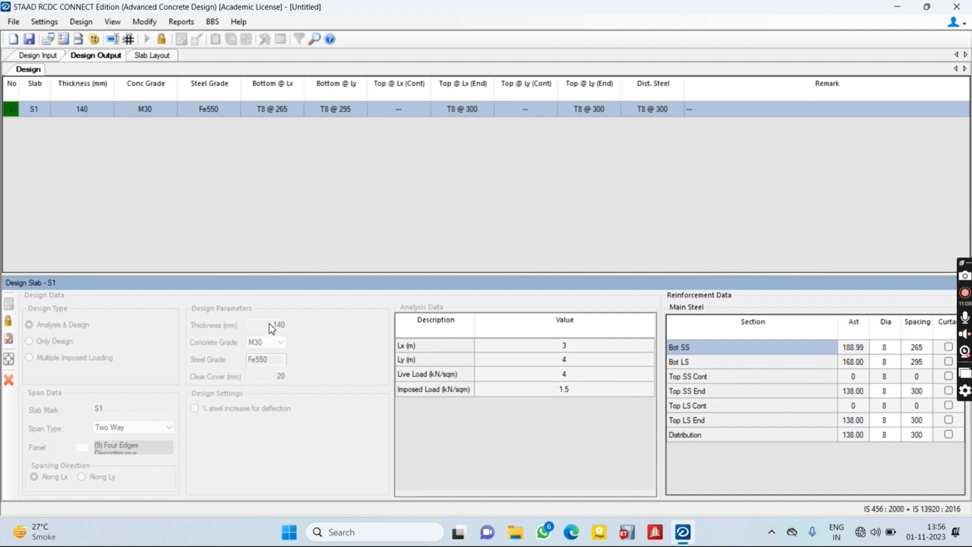
click(9, 339)
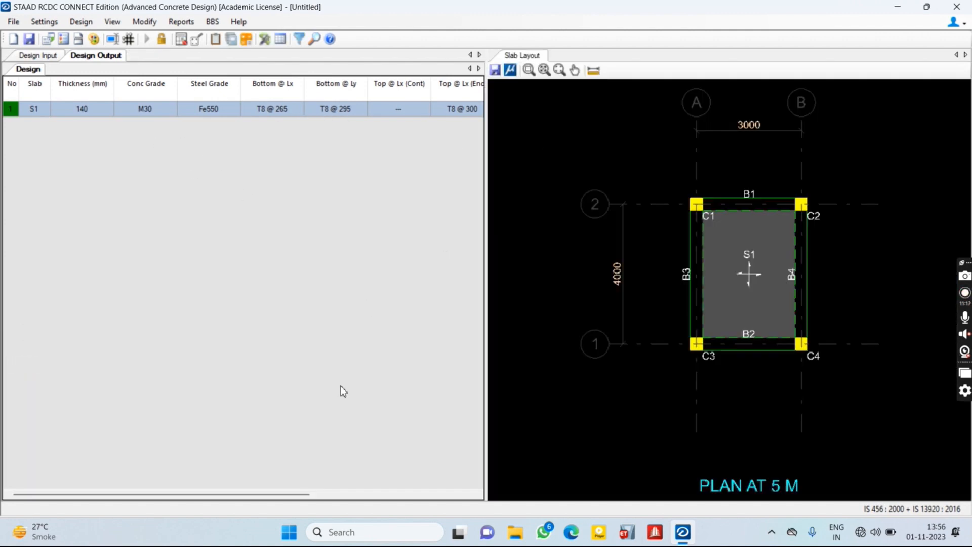
- Examine the slab layout plan and compare slab S1's design input data with its design output
drag(279, 490, 279, 490)
drag(402, 494, 203, 493)
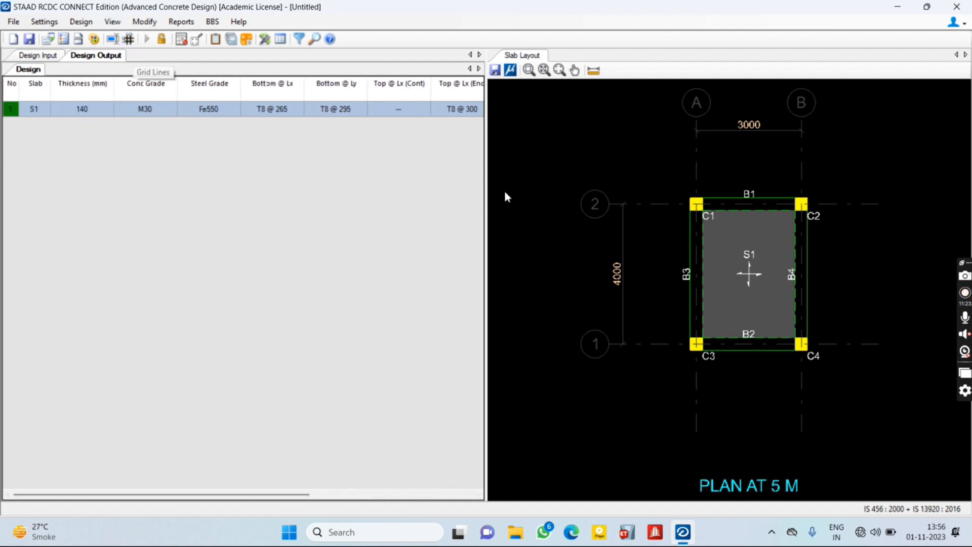
scroll(675, 230, up, 2)
middle_drag(727, 241, 681, 264)
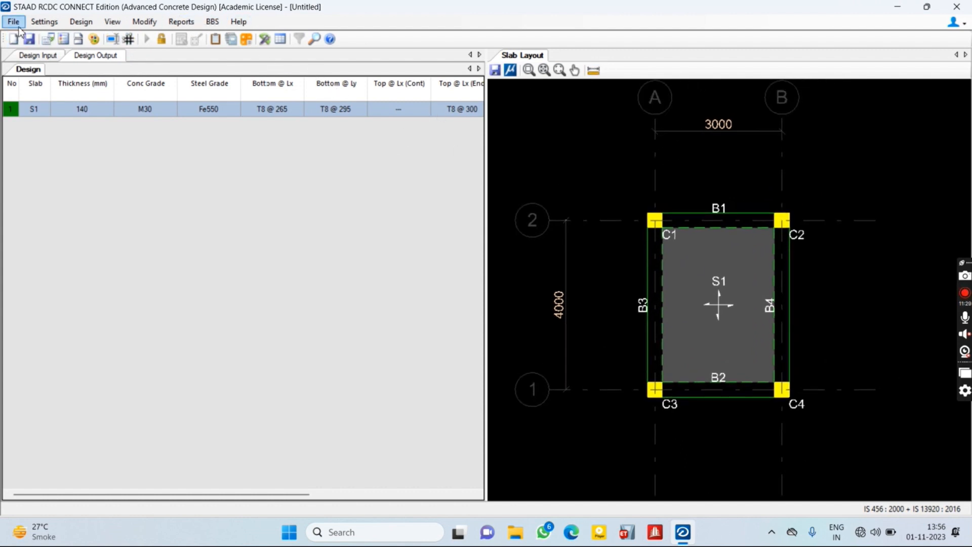
click(69, 200)
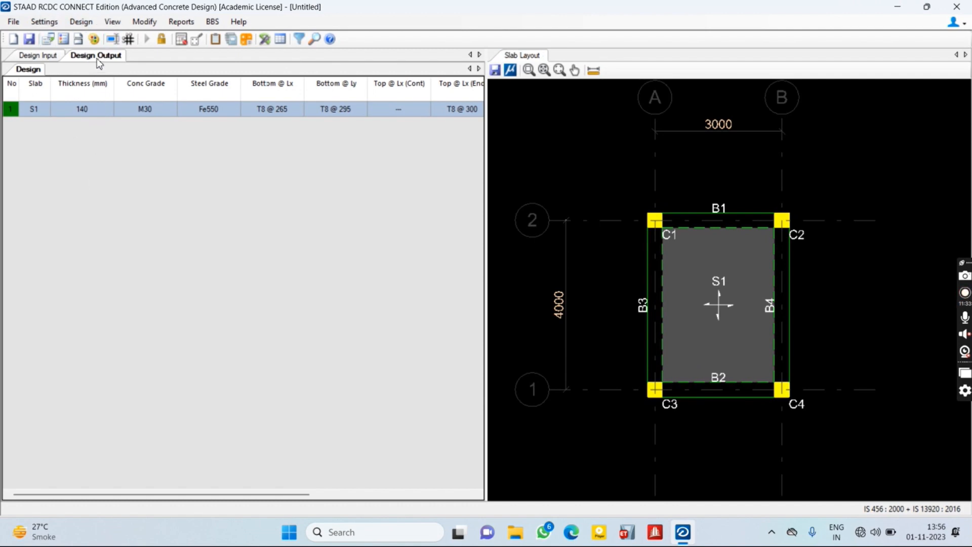
click(46, 58)
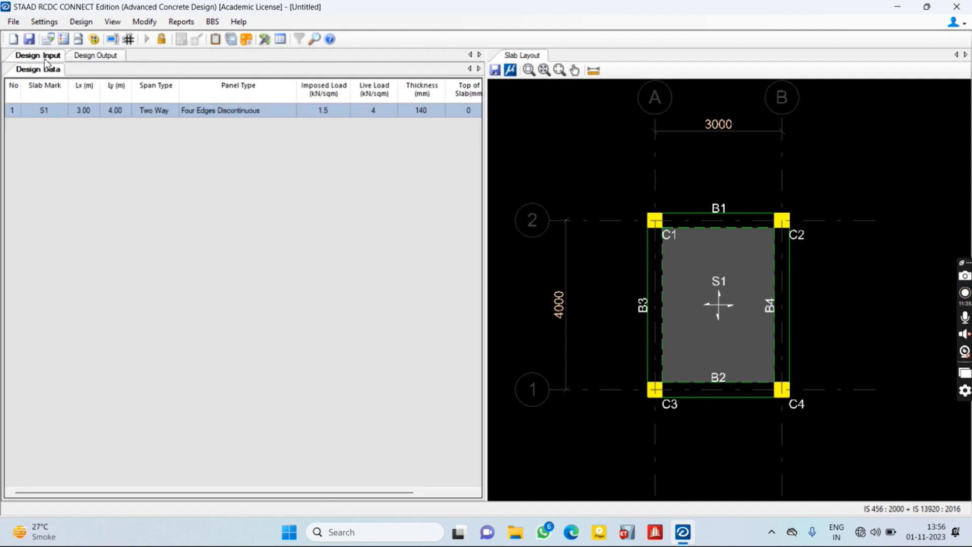
click(81, 56)
click(111, 109)
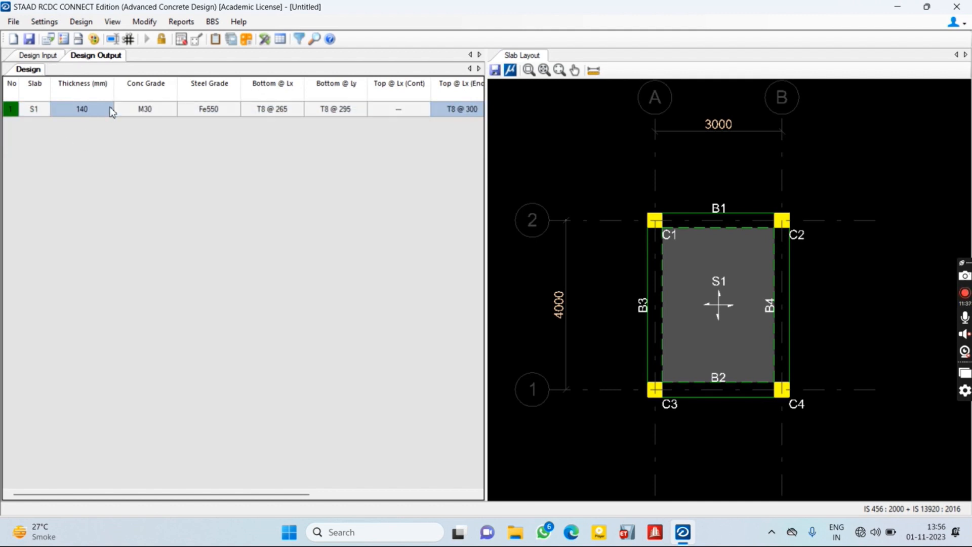